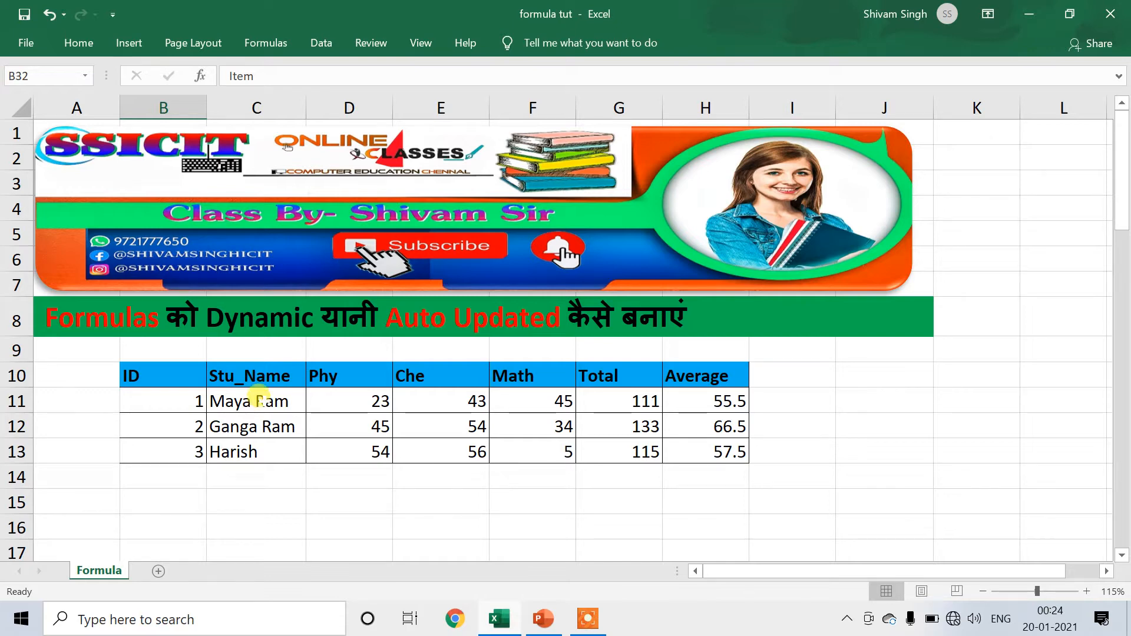
# - Enter a fourth student in row 14 with ID 4, the student's name, and marks Phy 77, Che 99 and Math 77
pyautogui.scroll(-1, 447, 413)
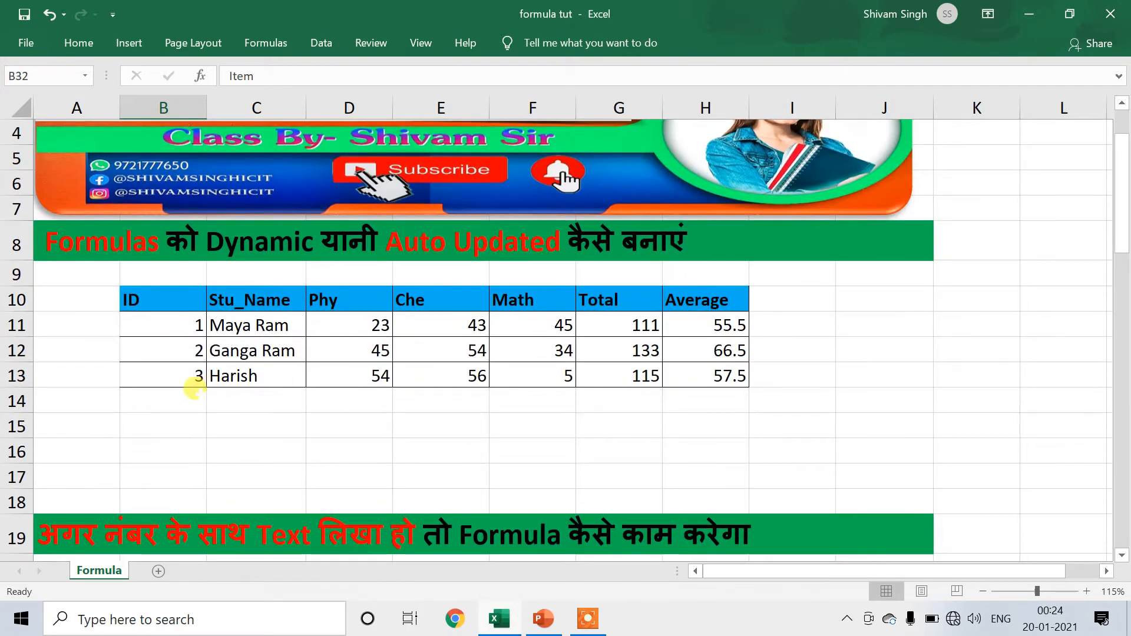
pyautogui.click(183, 397)
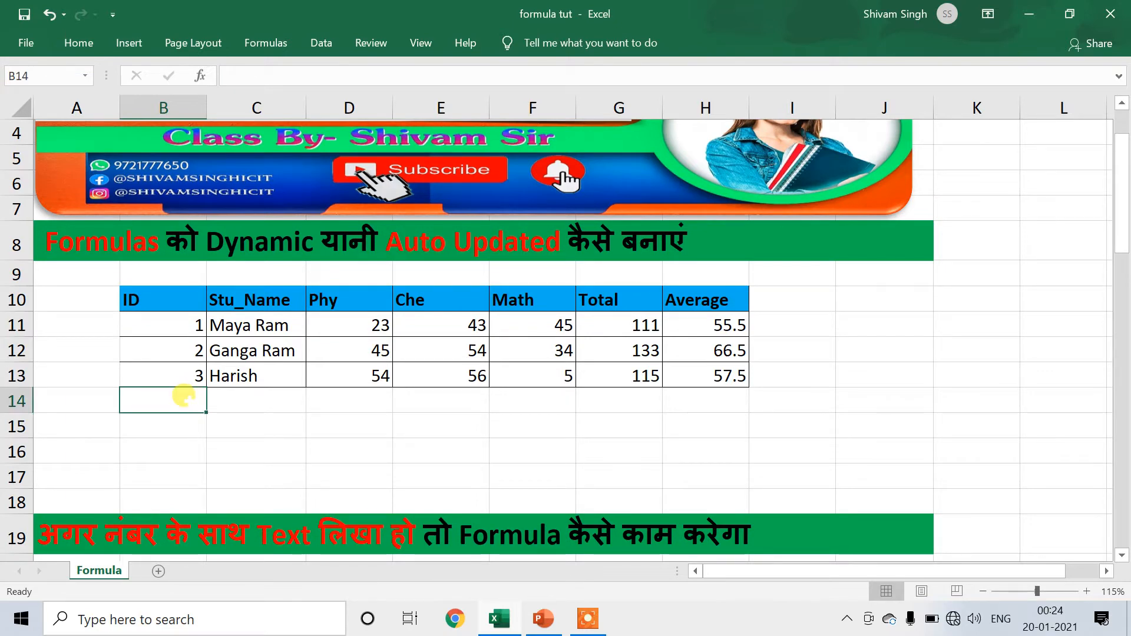
pyautogui.write('4')
pyautogui.press('Tab')
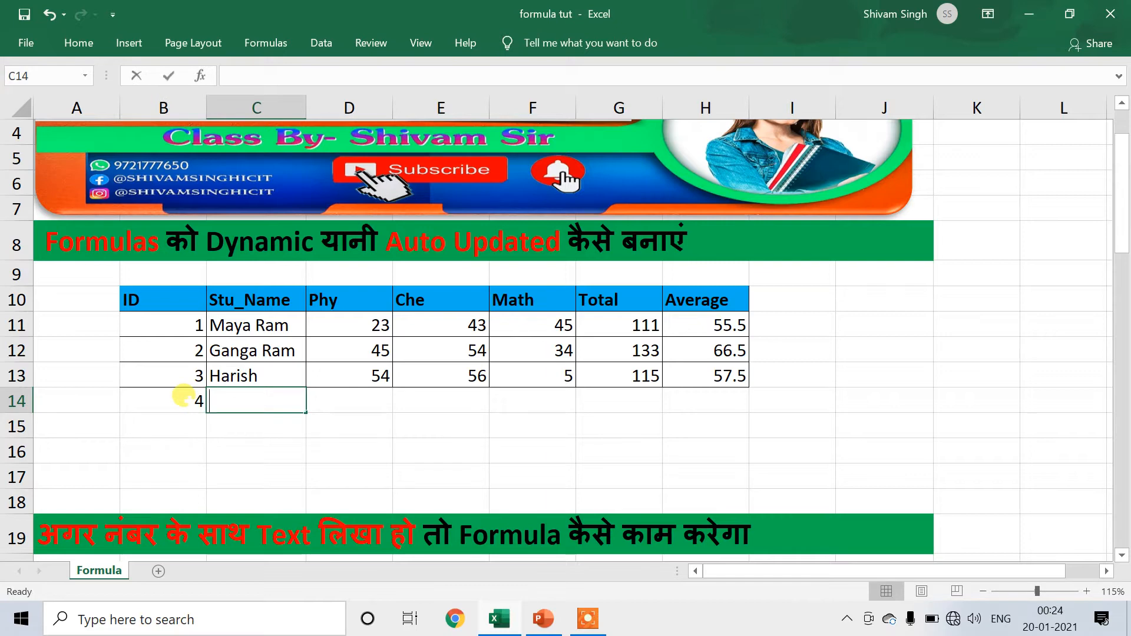
pyautogui.write('raj')
pyautogui.press('Tab')
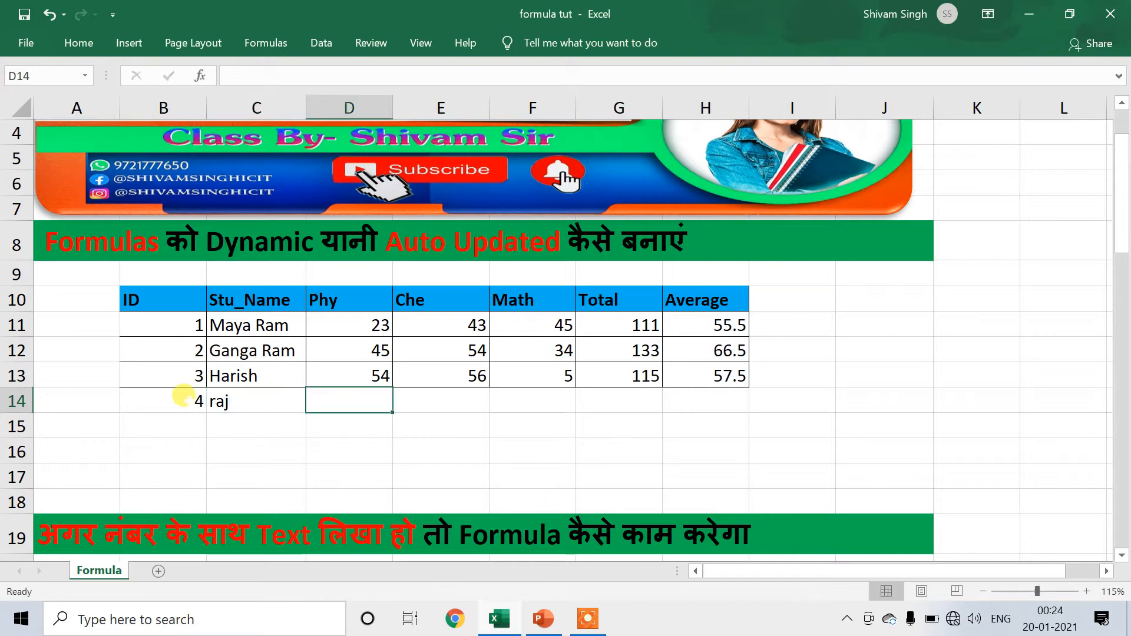
pyautogui.write('77')
pyautogui.press('Tab')
pyautogui.write('99')
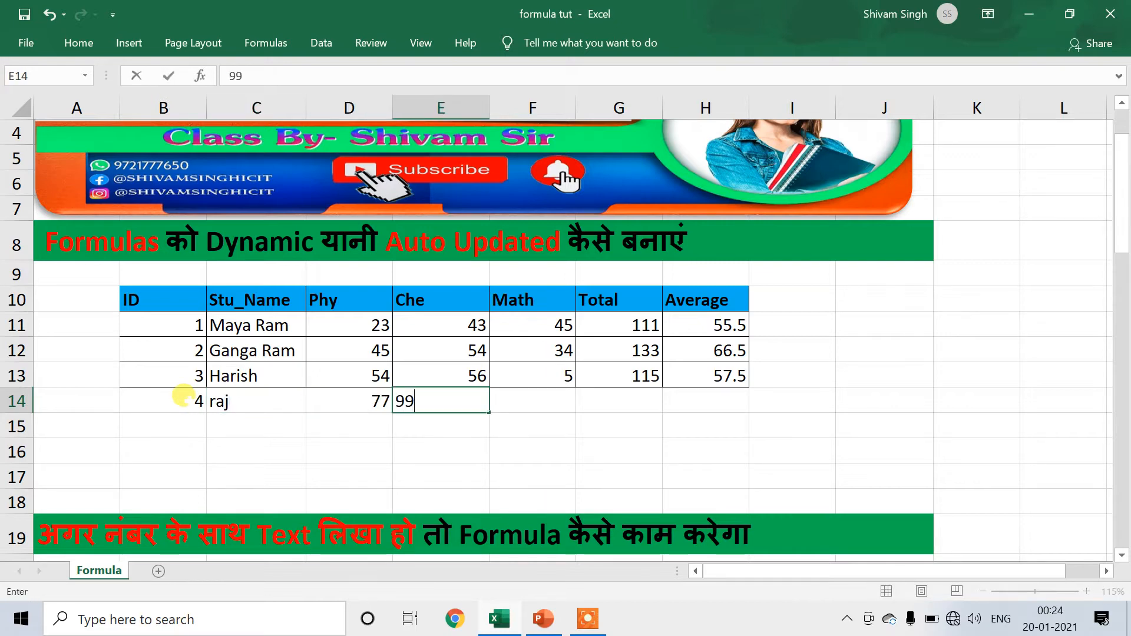
pyautogui.press('Tab')
pyautogui.write('77')
pyautogui.scroll(1, 366, 391)
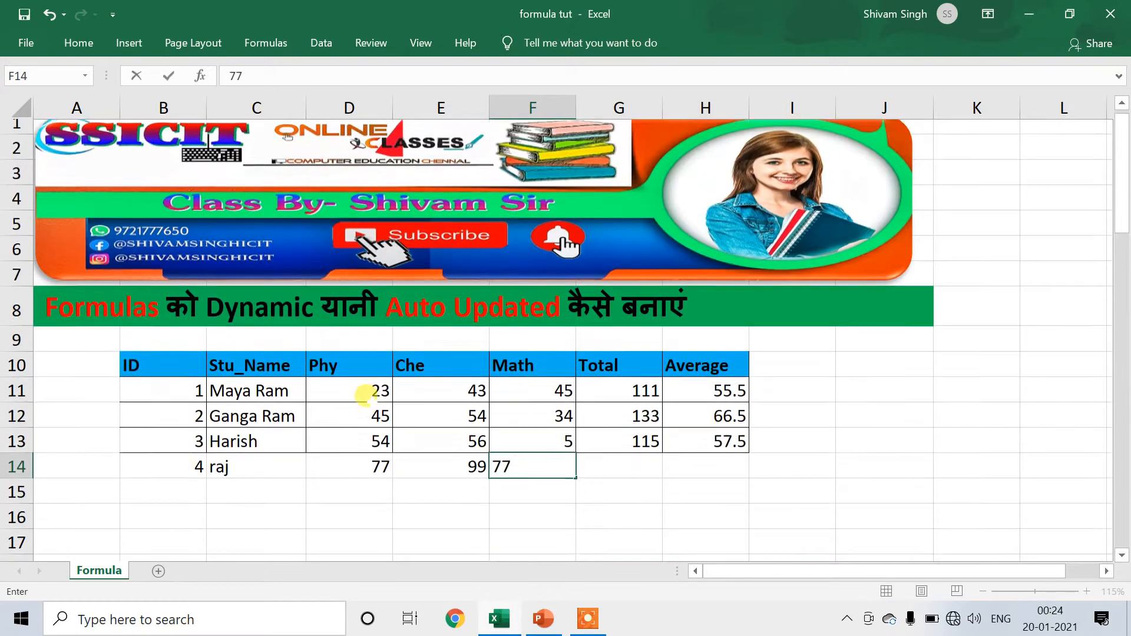
pyautogui.press('Tab')
pyautogui.press('Tab')
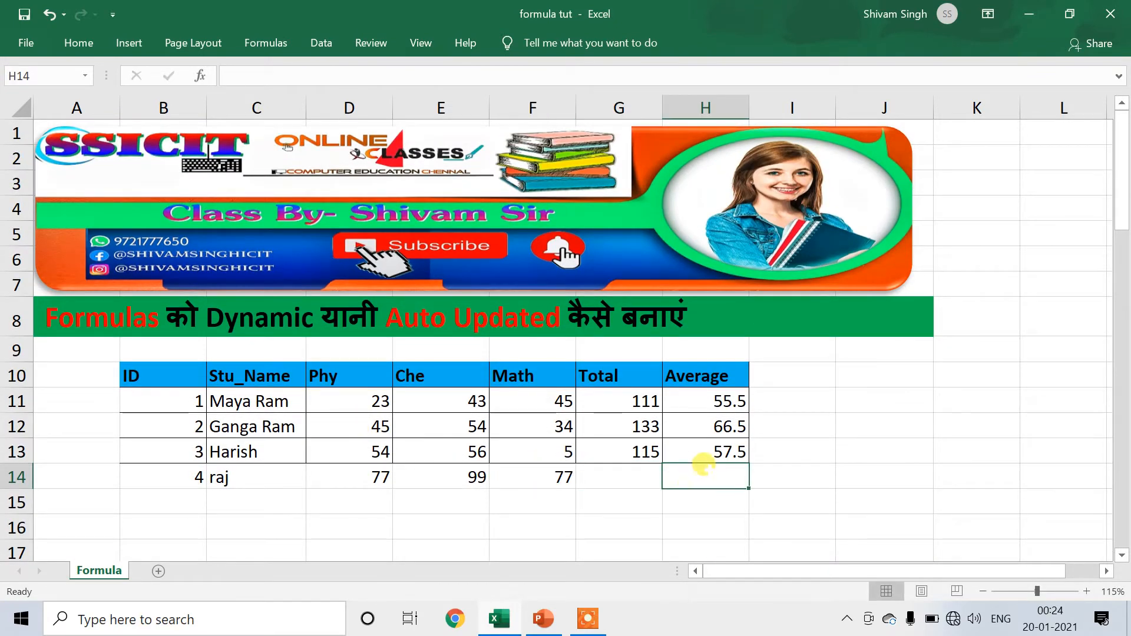
# - Check the Total and Average cells of row 14 and inspect the Total formula in row 13
pyautogui.scroll(-2, 648, 436)
pyautogui.click(607, 324)
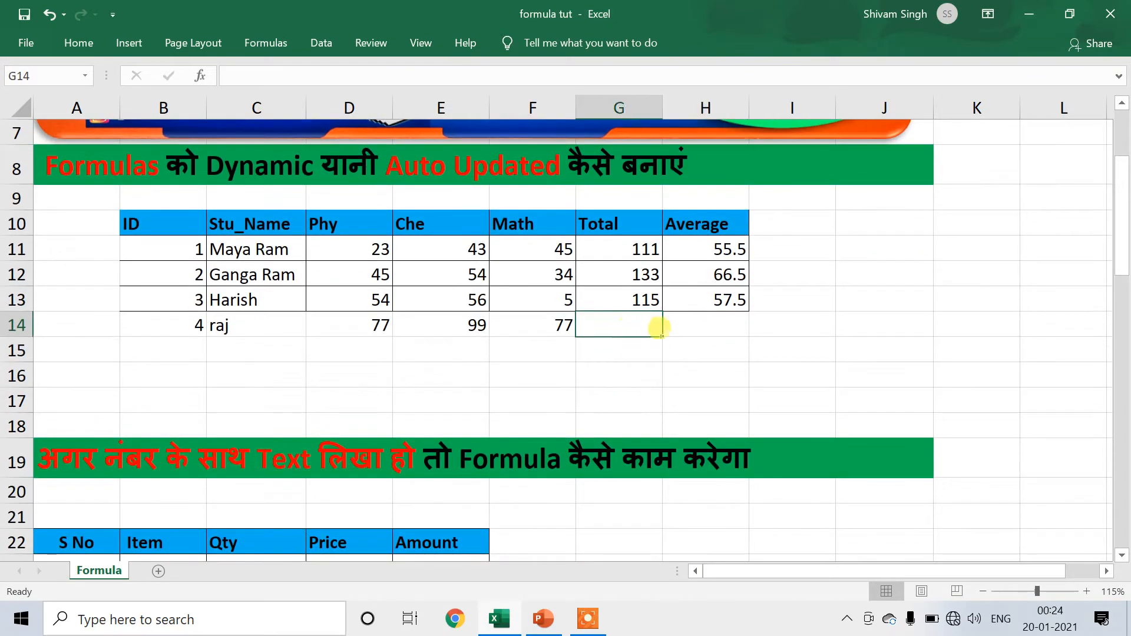
pyautogui.click(600, 346)
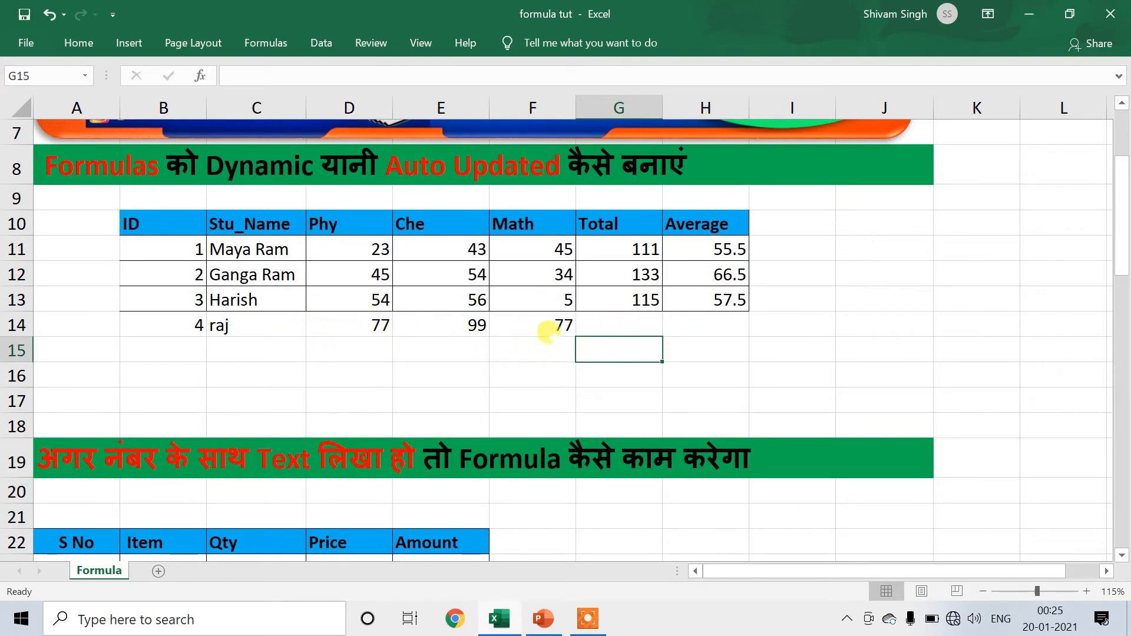
pyautogui.click(635, 325)
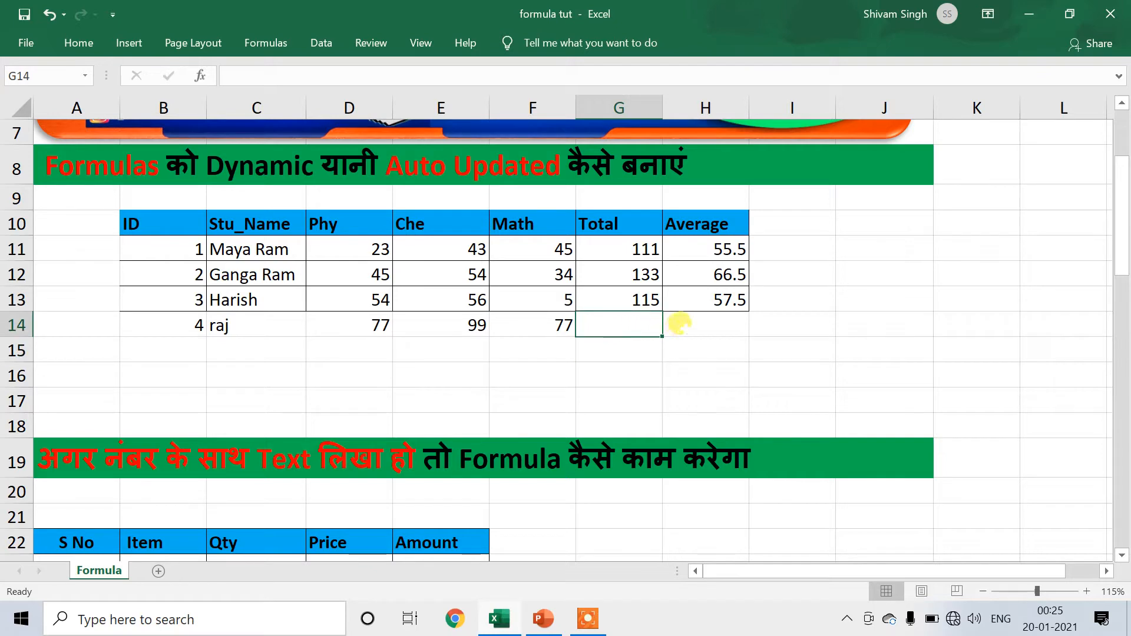
pyautogui.click(681, 321)
pyautogui.click(646, 347)
pyautogui.click(624, 325)
pyautogui.click(690, 321)
pyautogui.click(629, 350)
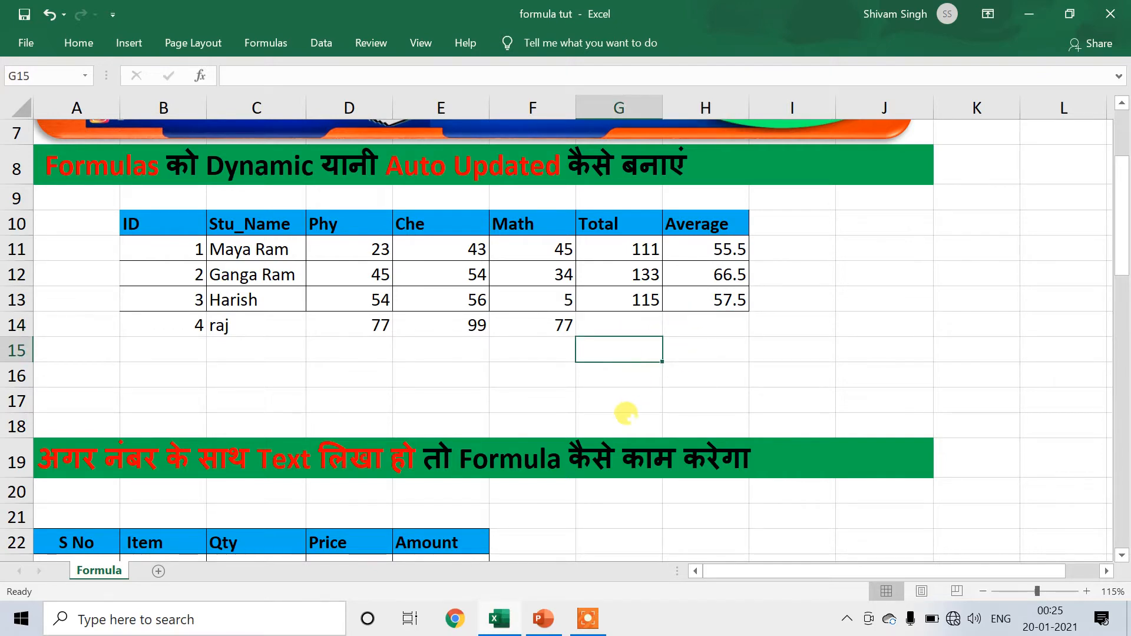
pyautogui.click(643, 298)
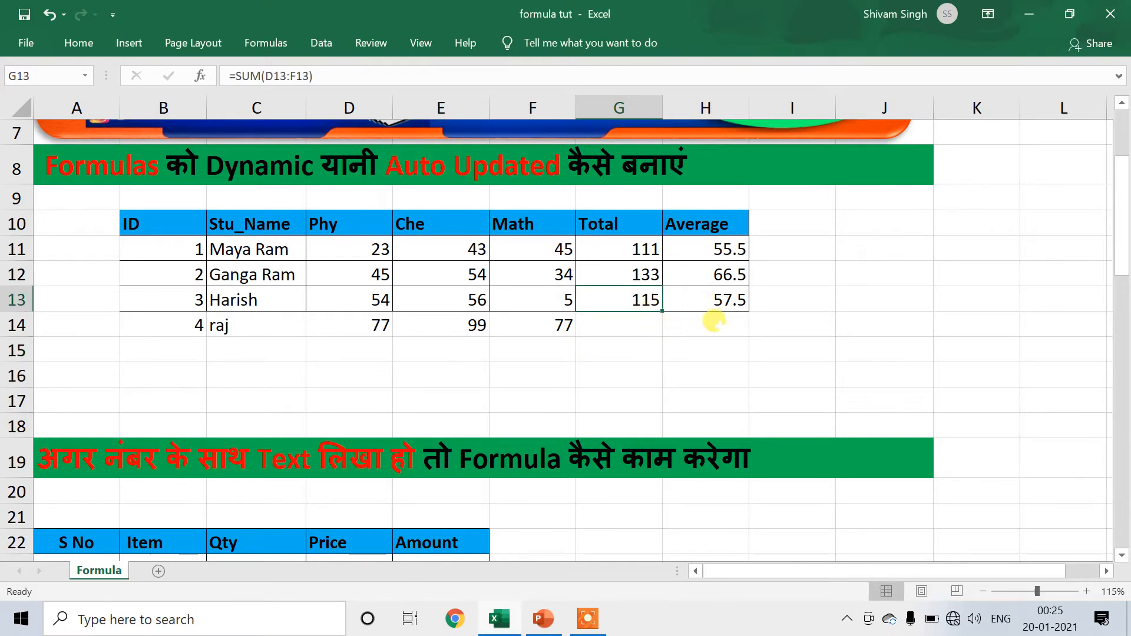
# - Clear the ID, name and marks in cells B14:F14
pyautogui.click(704, 321)
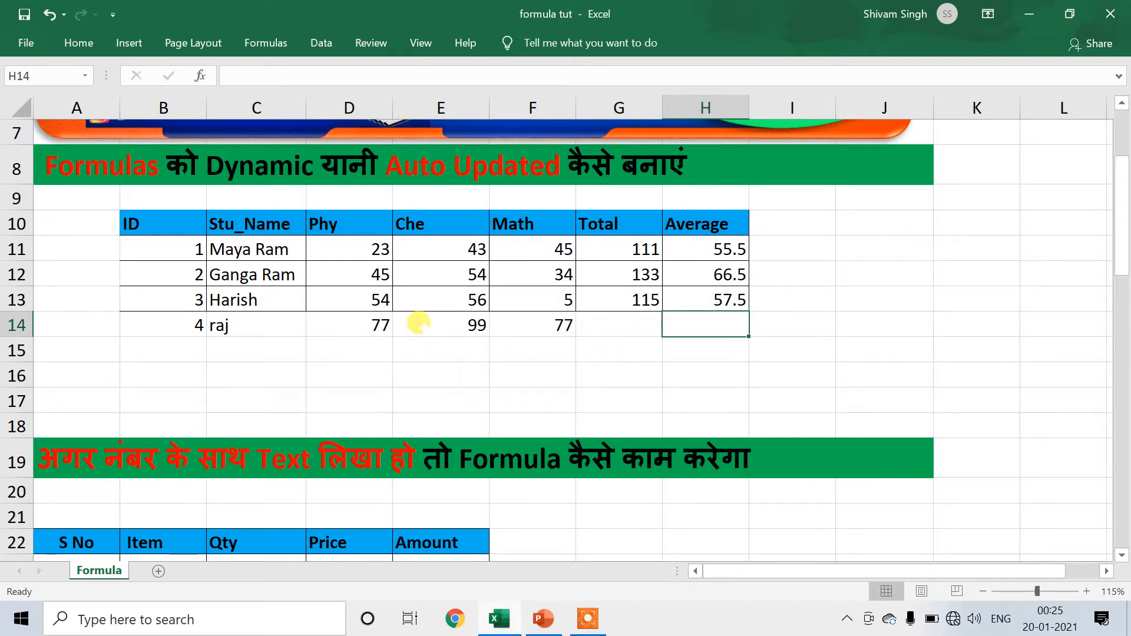
pyautogui.moveTo(170, 324); pyautogui.dragTo(518, 325)
pyautogui.press('Delete')
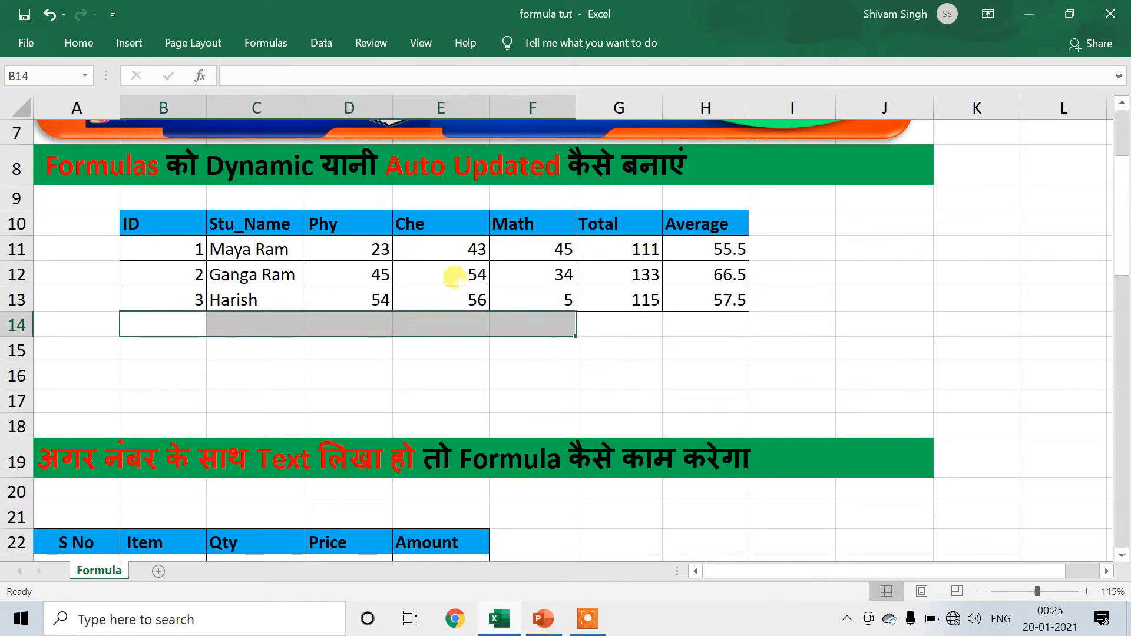
# - Convert the range B10:H13 into a table with headers
pyautogui.moveTo(162, 222); pyautogui.dragTo(714, 298)
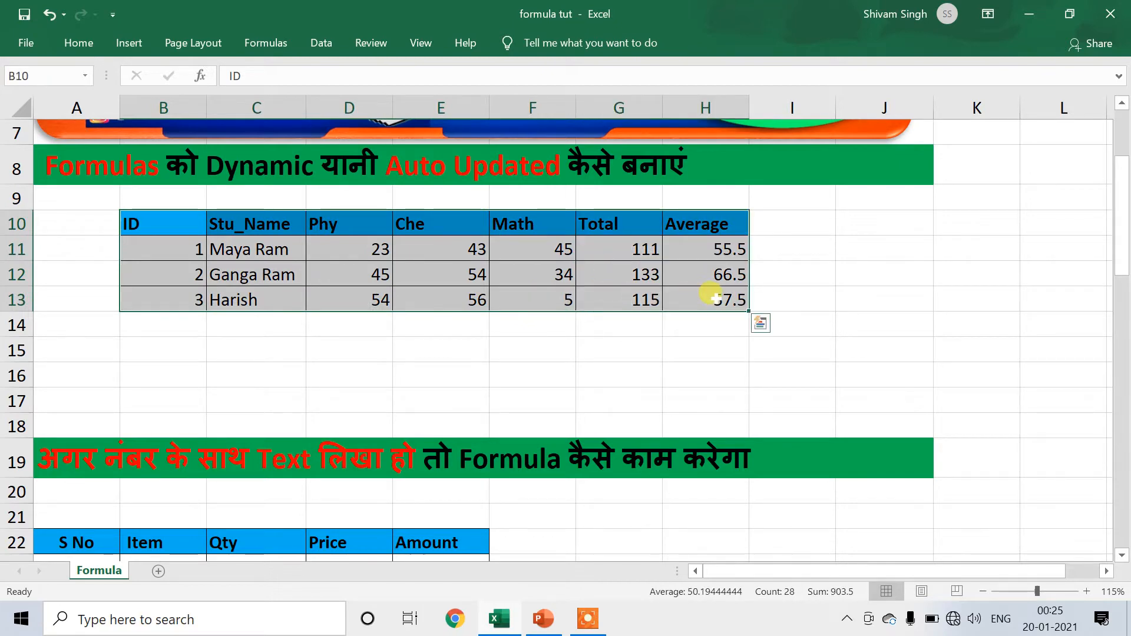
pyautogui.hotkey('ctrl', 't')
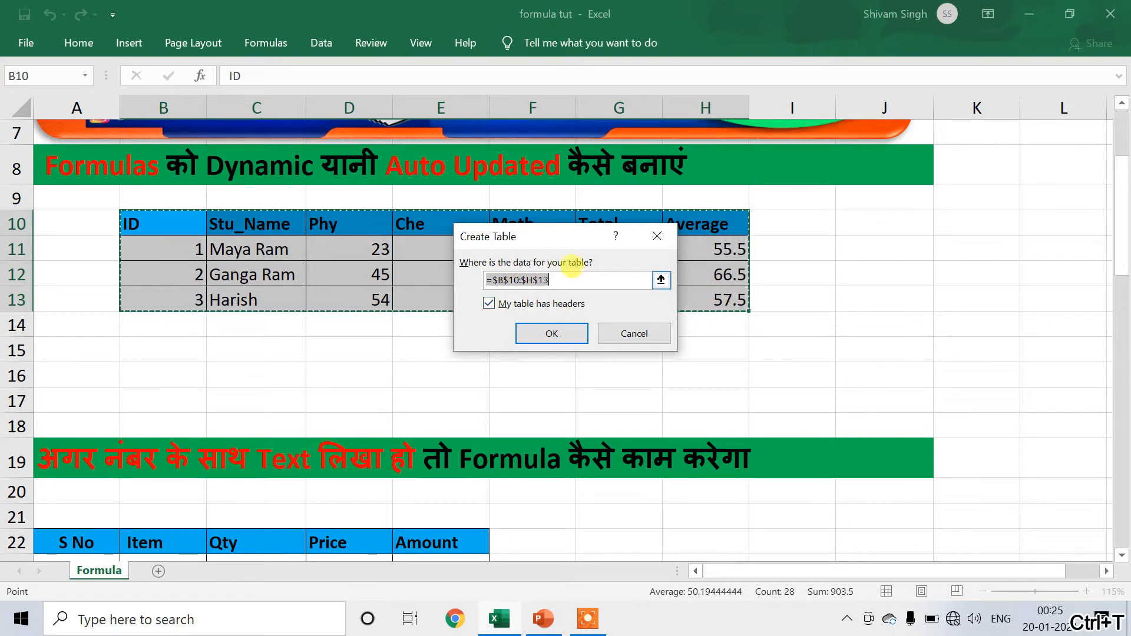
pyautogui.click(564, 331)
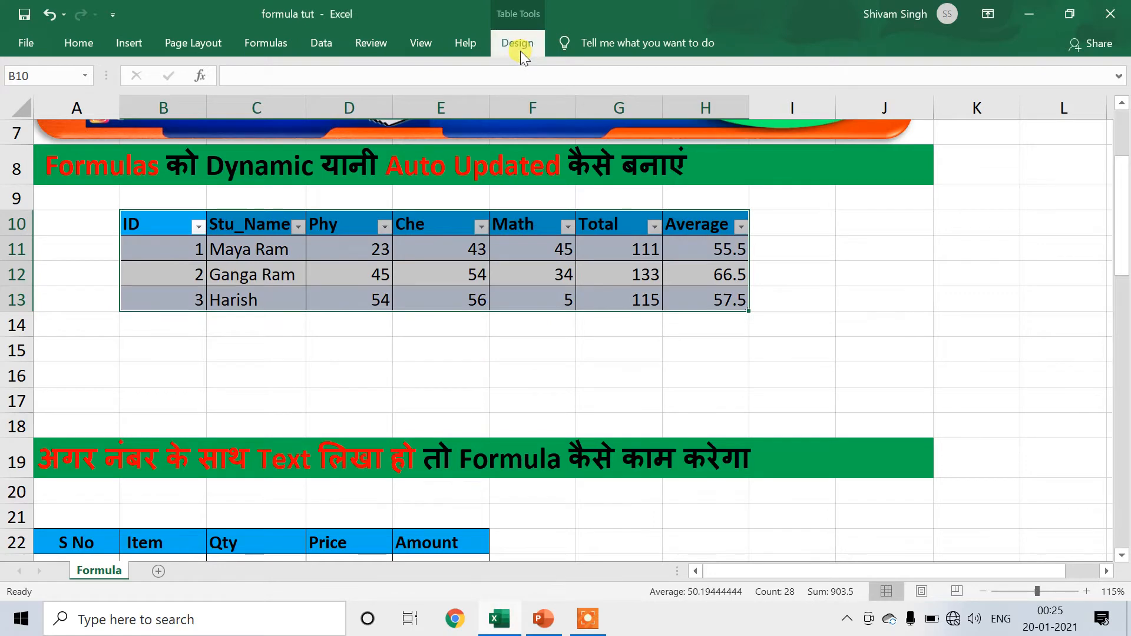
# - Apply the light blue banded style to the student table and turn off its header filter buttons
pyautogui.click(519, 45)
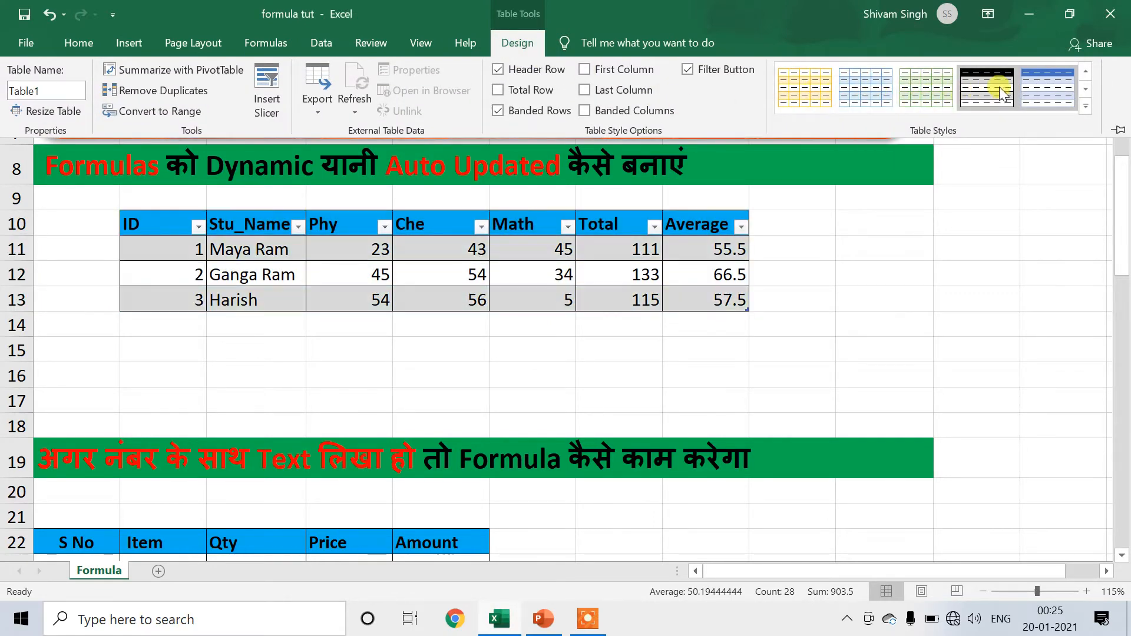
pyautogui.click(850, 93)
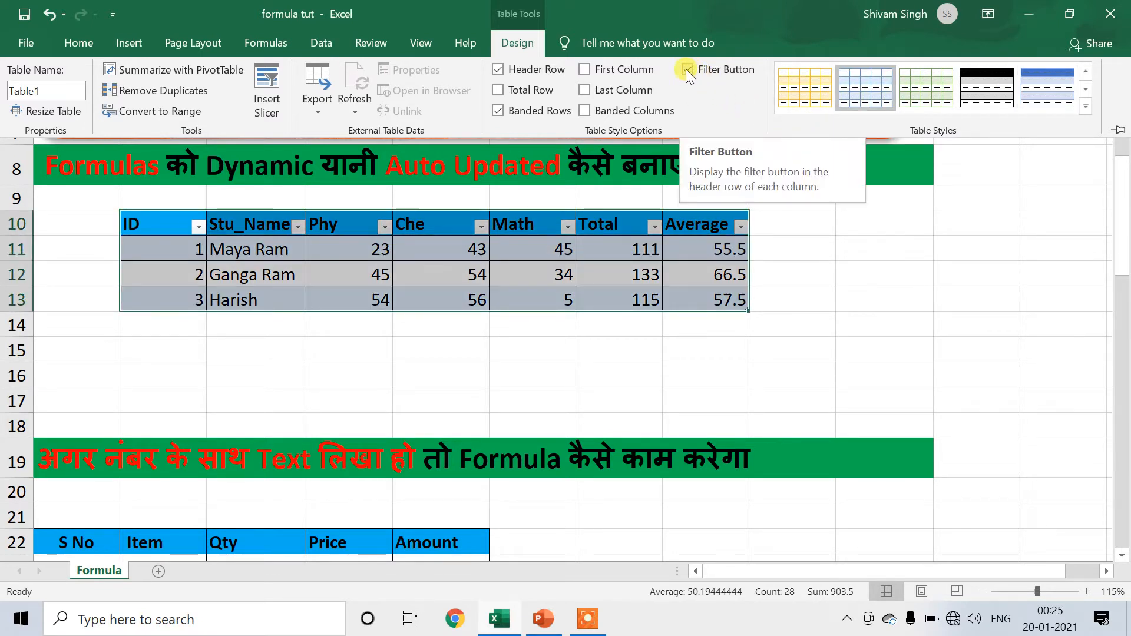
pyautogui.click(686, 69)
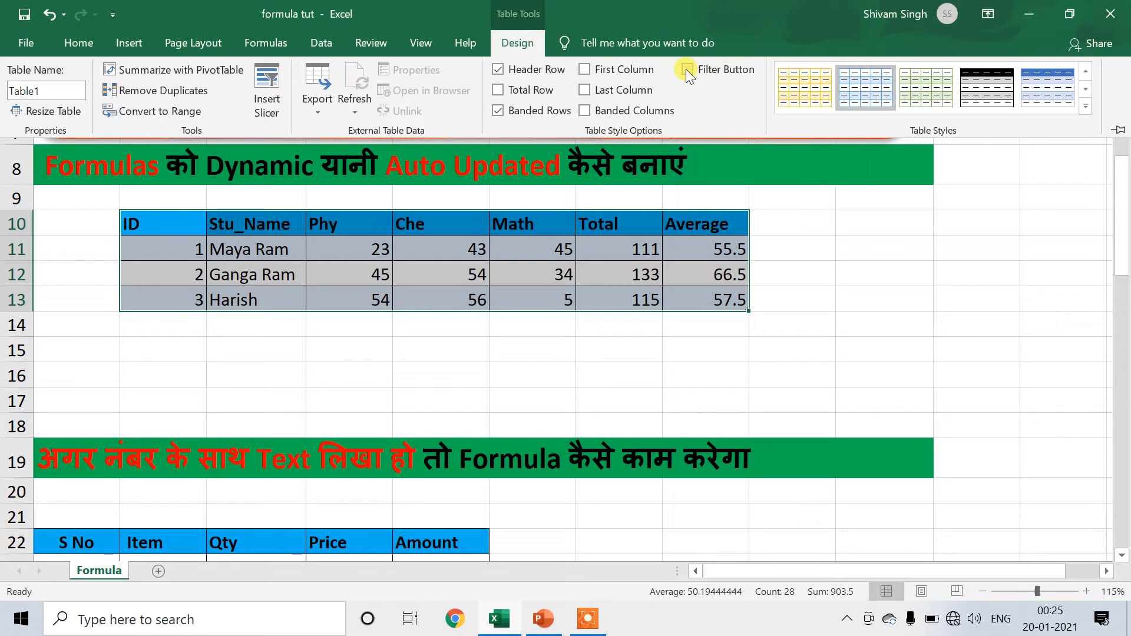
# - Add a student to the table in row 14 with ID 4, the student's name, and marks Phy 66, Che 88 and Math 99
pyautogui.click(247, 348)
pyautogui.click(187, 323)
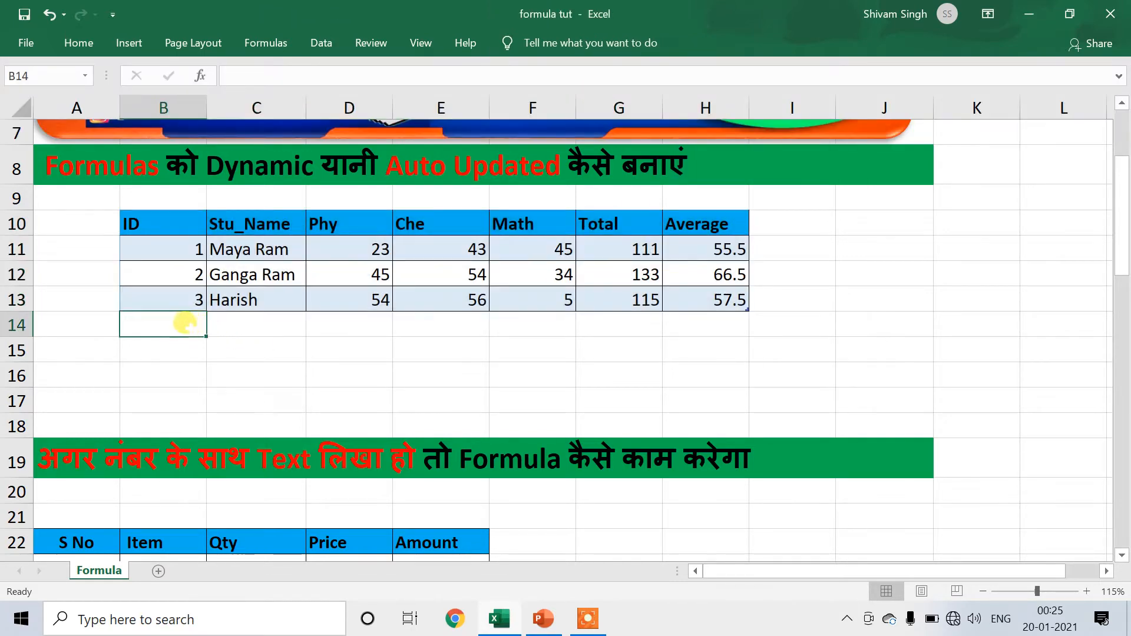
pyautogui.write('4')
pyautogui.press('Tab')
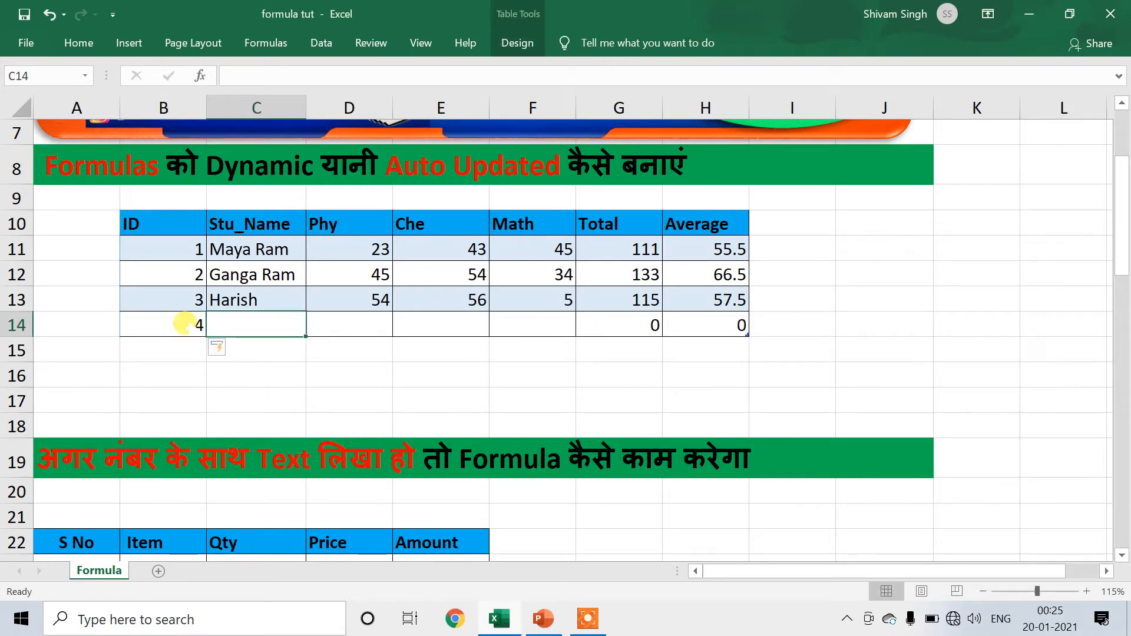
pyautogui.write('raj')
pyautogui.press('Tab')
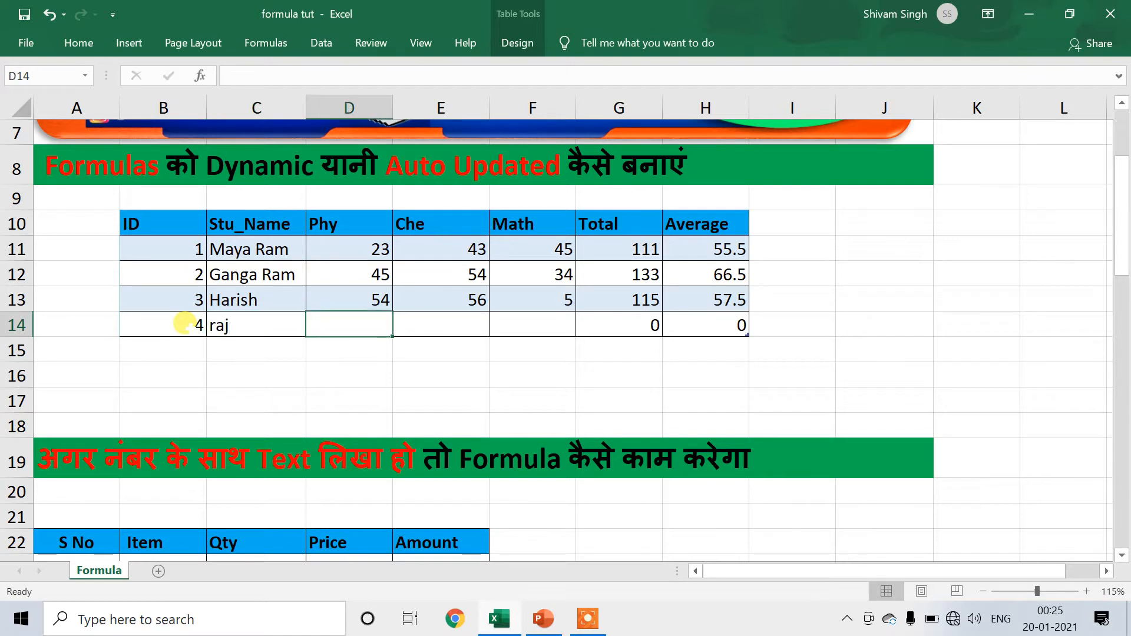
pyautogui.write('66')
pyautogui.press('Tab')
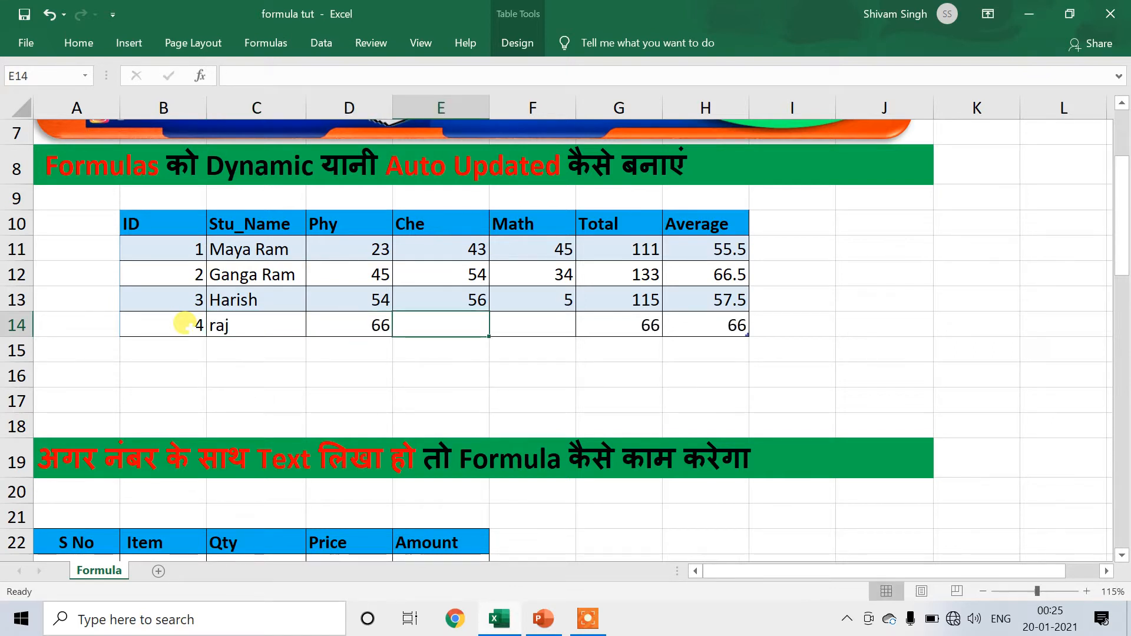
pyautogui.write('88')
pyautogui.press('Tab')
pyautogui.write('99')
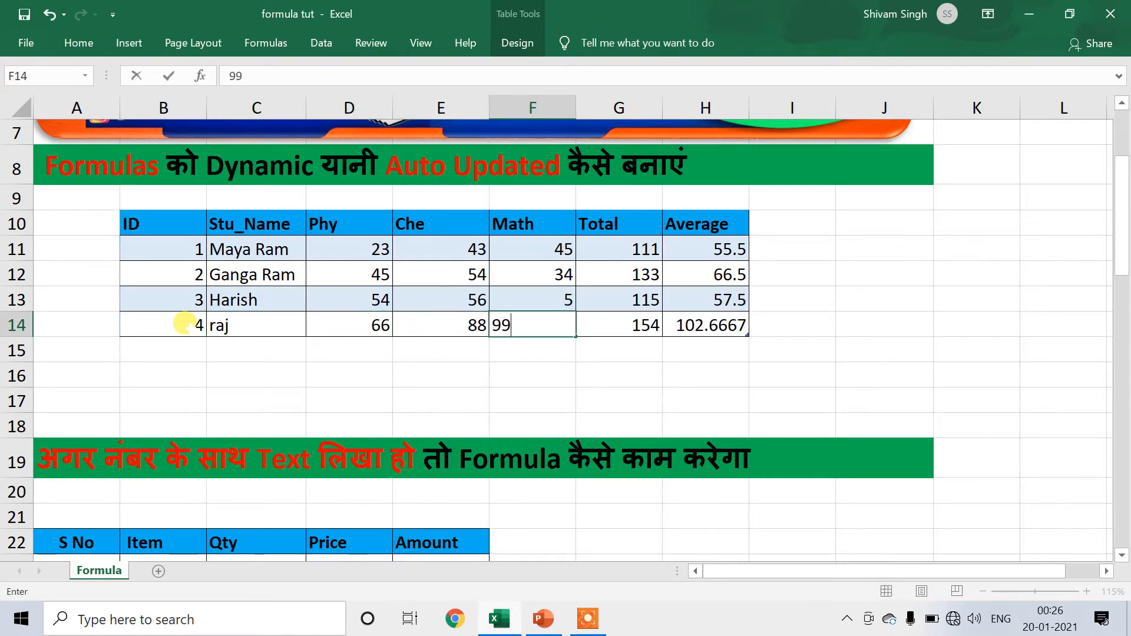
pyautogui.press('Tab')
pyautogui.press('Down')
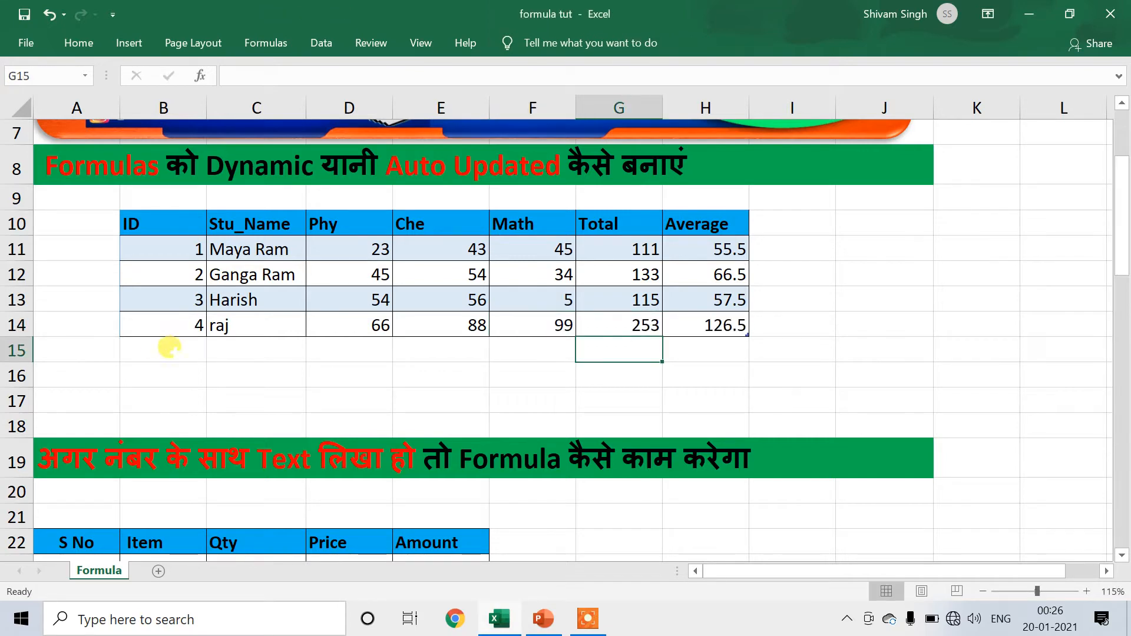
# - Add another student in row 15 with ID 5, the student's name, and marks Phy 77, Che 99 and Math 77
pyautogui.click(189, 348)
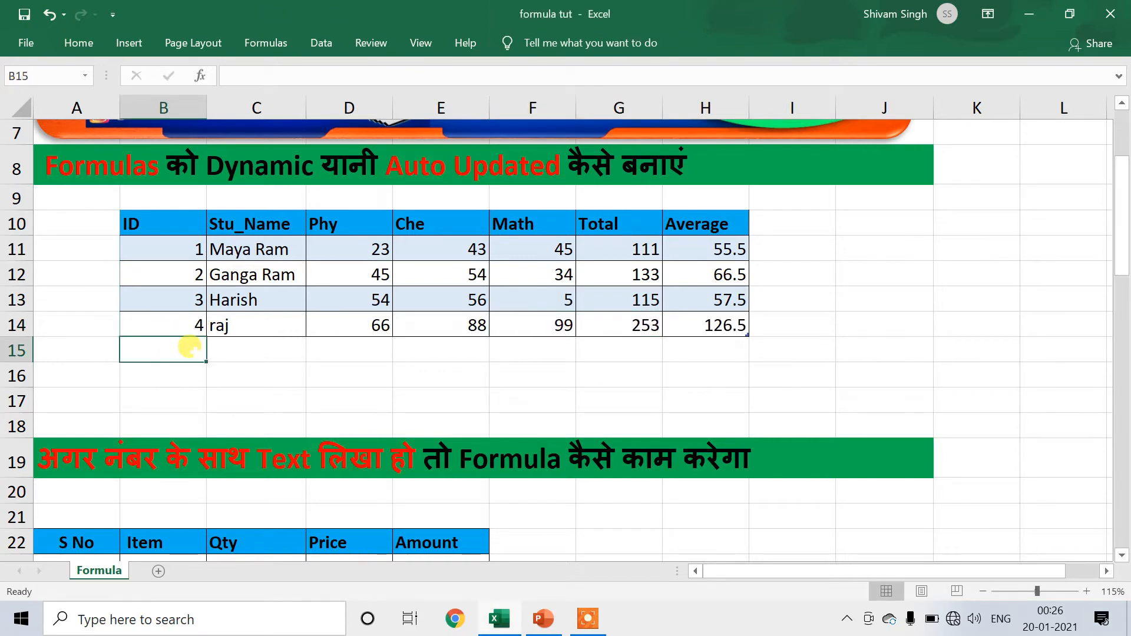
pyautogui.write('5')
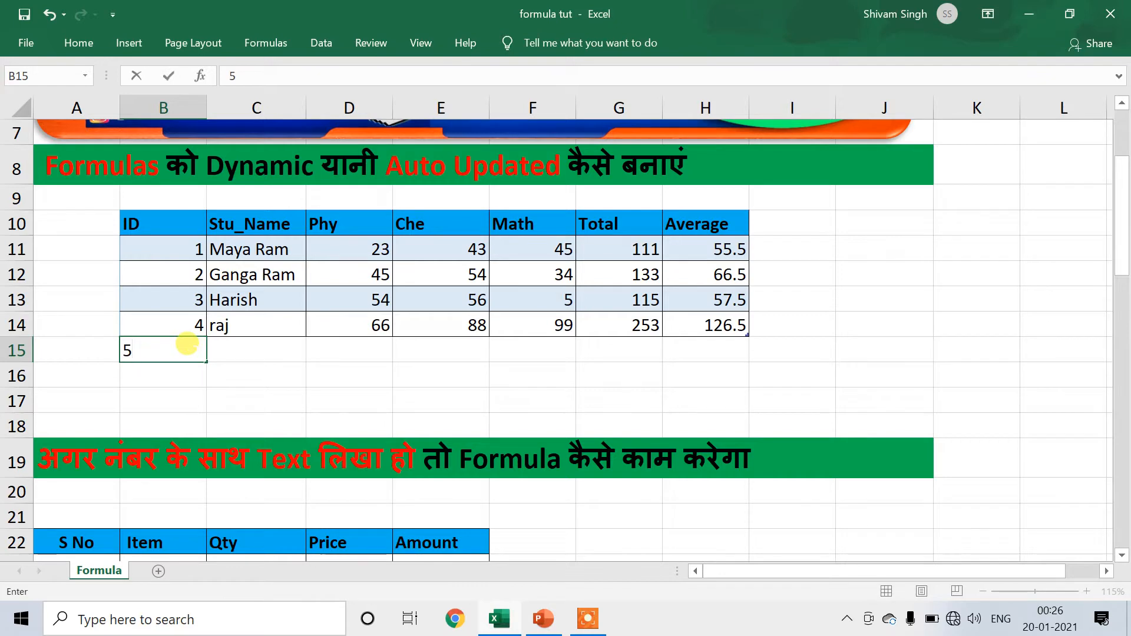
pyautogui.press('Tab')
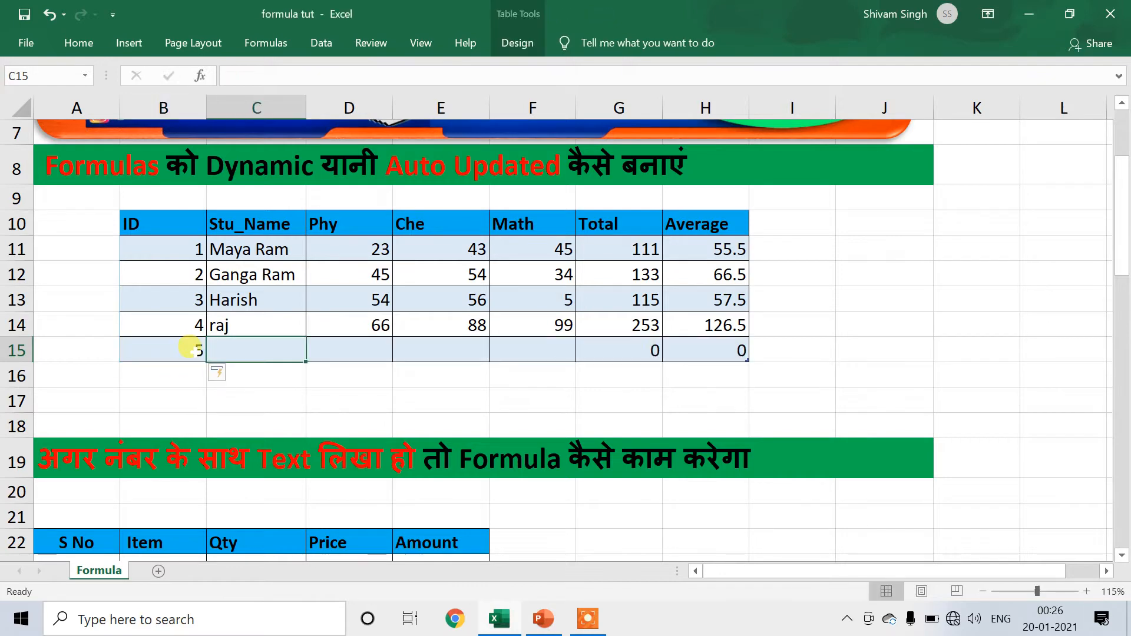
pyautogui.write('shiva')
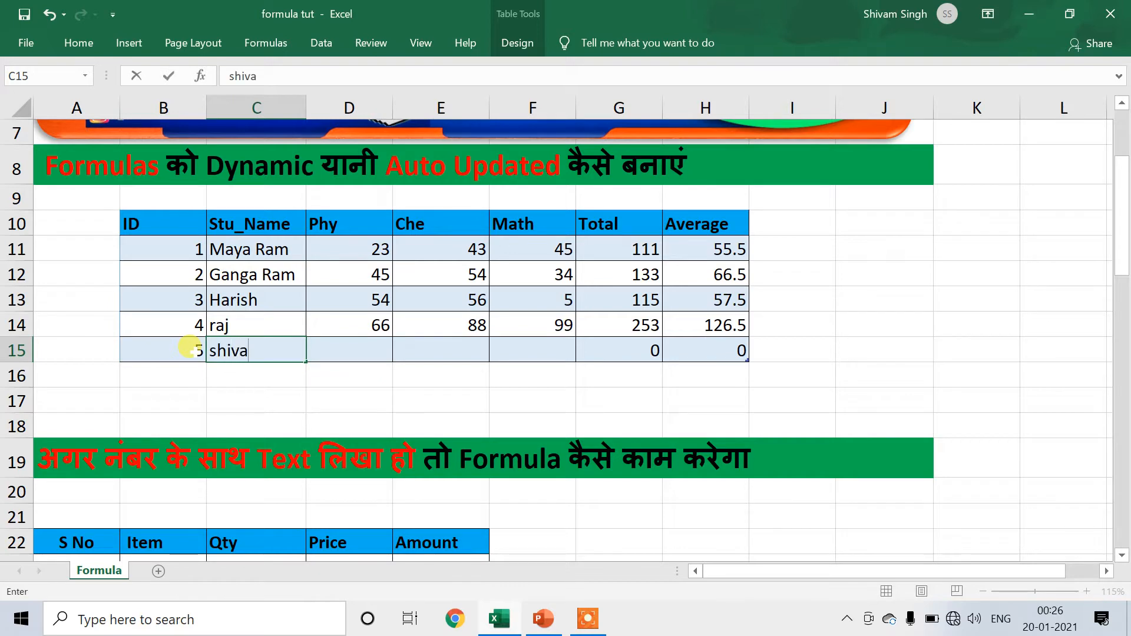
pyautogui.press('Tab')
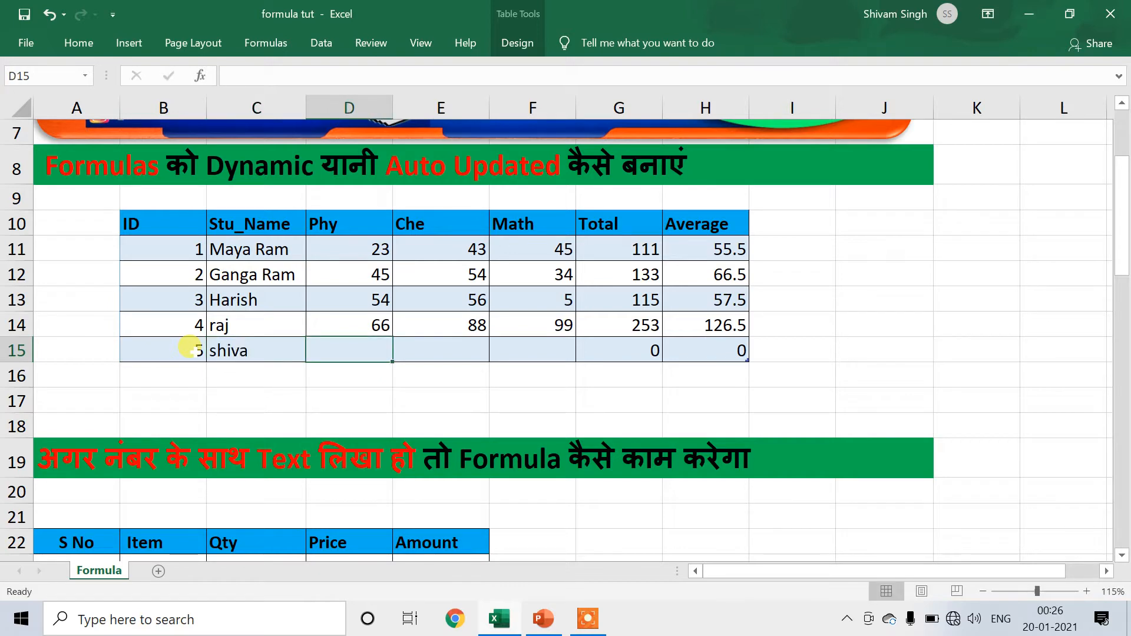
pyautogui.write('77')
pyautogui.press('Tab')
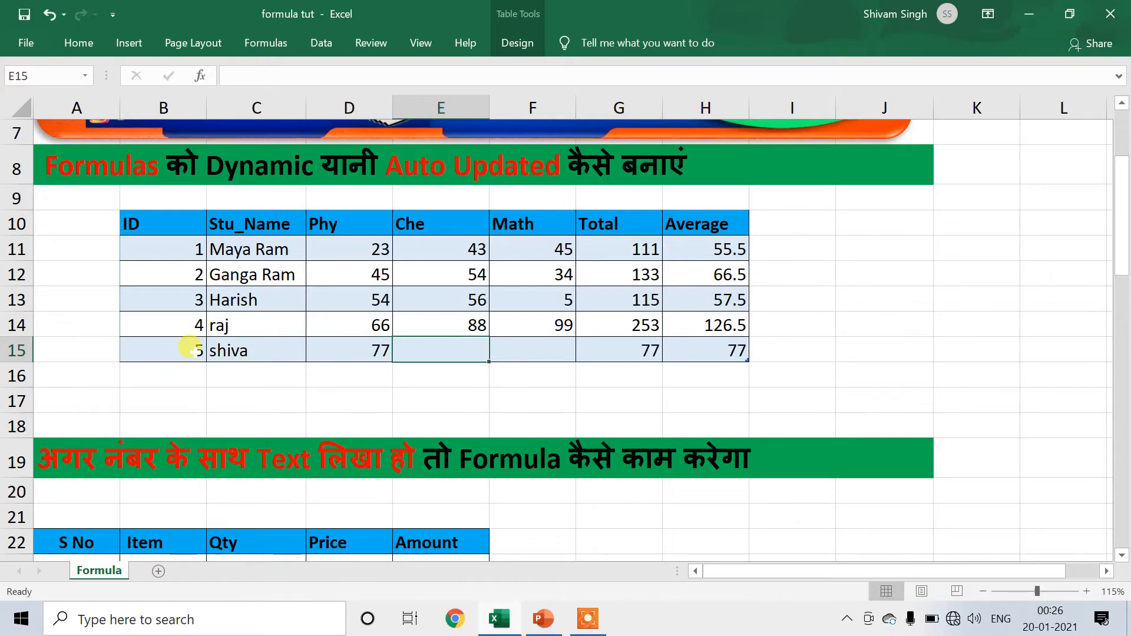
pyautogui.write('99')
pyautogui.press('Tab')
pyautogui.write('77')
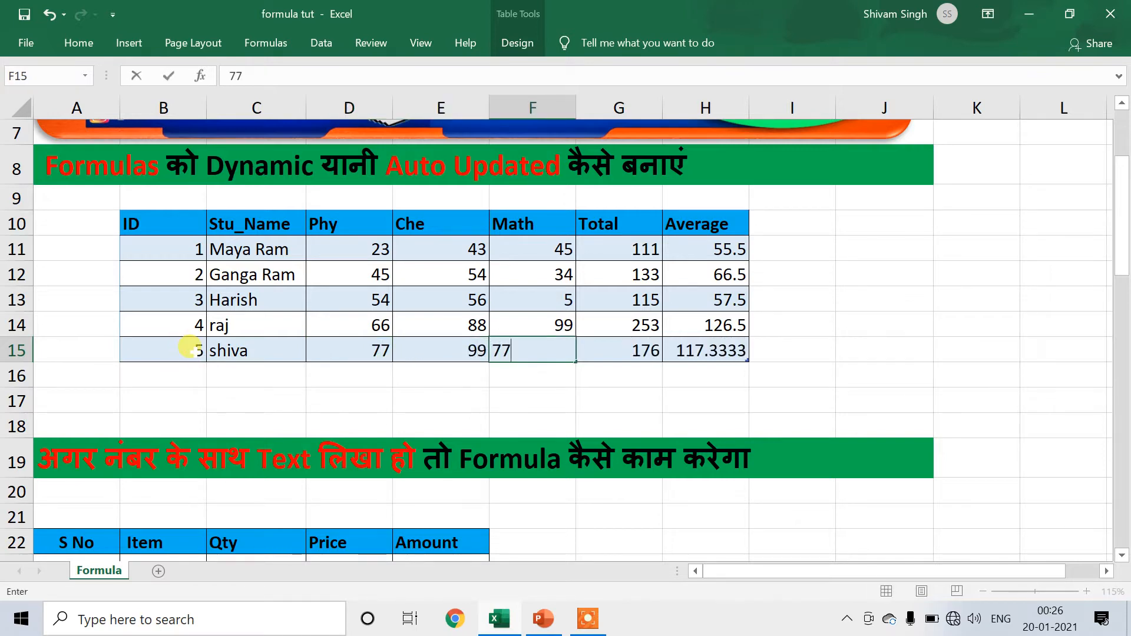
pyautogui.click(284, 374)
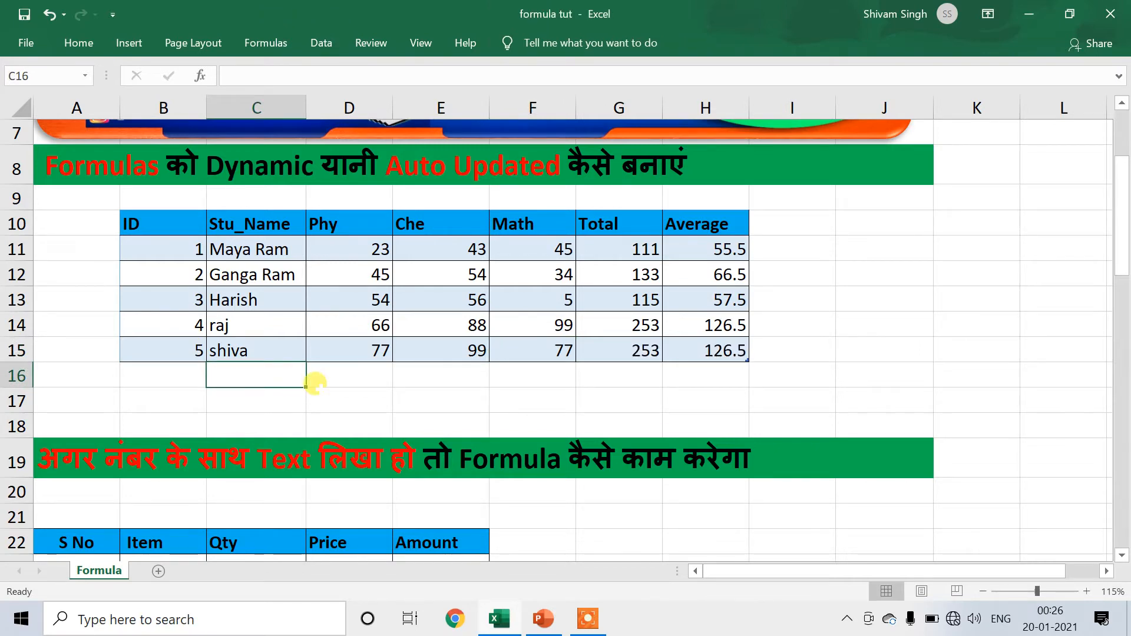
# - Try to calculate the Mouse row's Amount in E23 with the formula =C23*D23, using the quantity entered as text
pyautogui.scroll(-2, 312, 377)
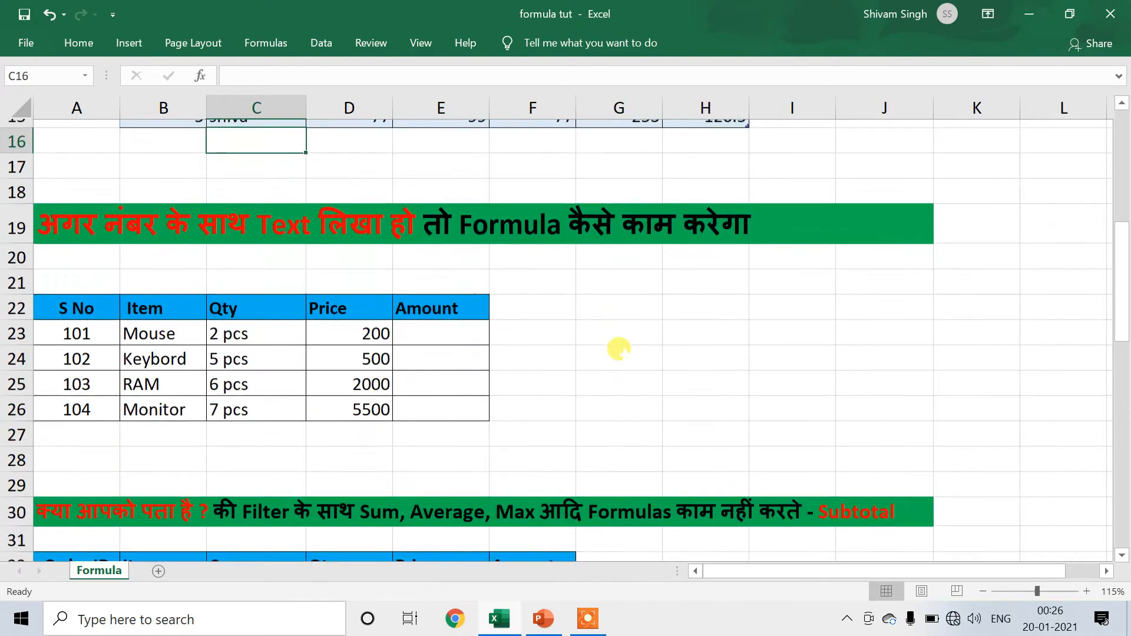
pyautogui.scroll(-2, 616, 348)
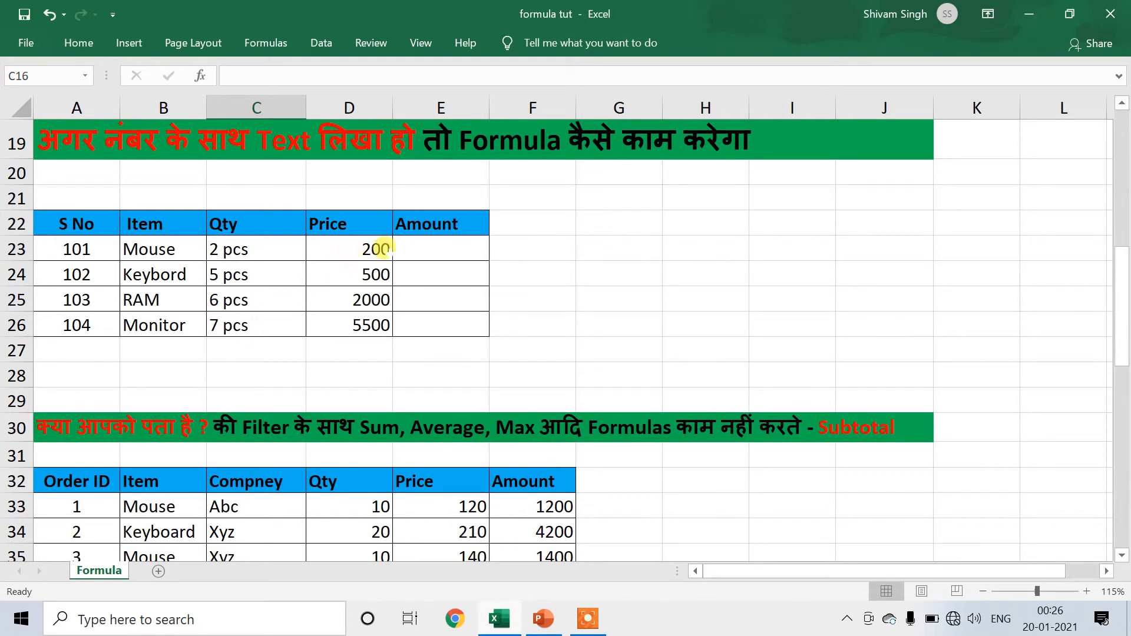
pyautogui.click(430, 242)
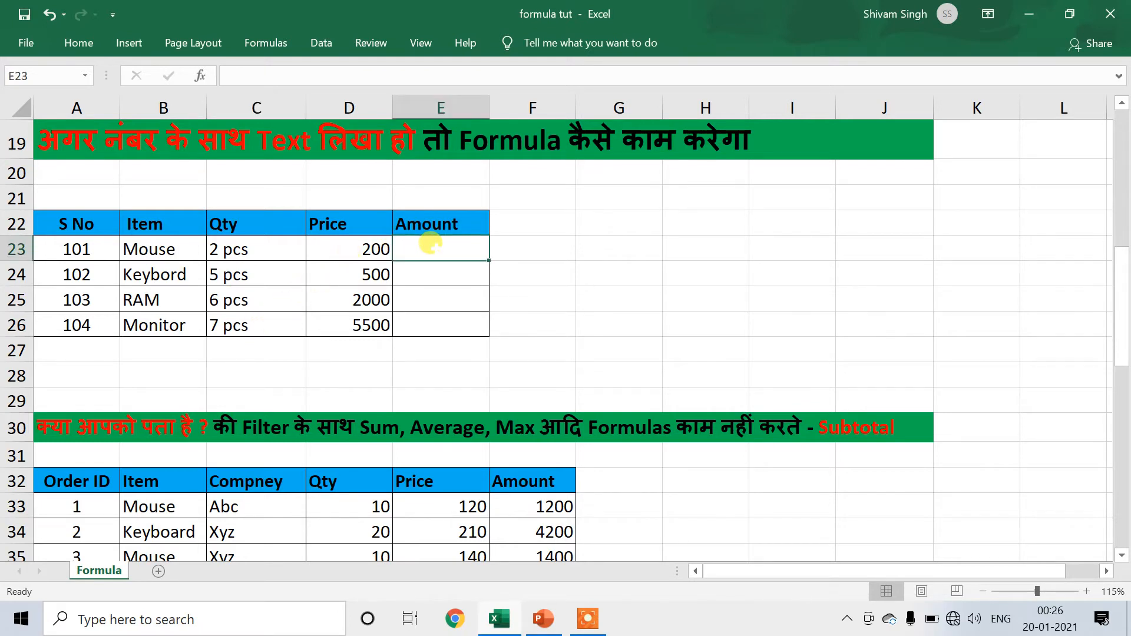
pyautogui.write('=')
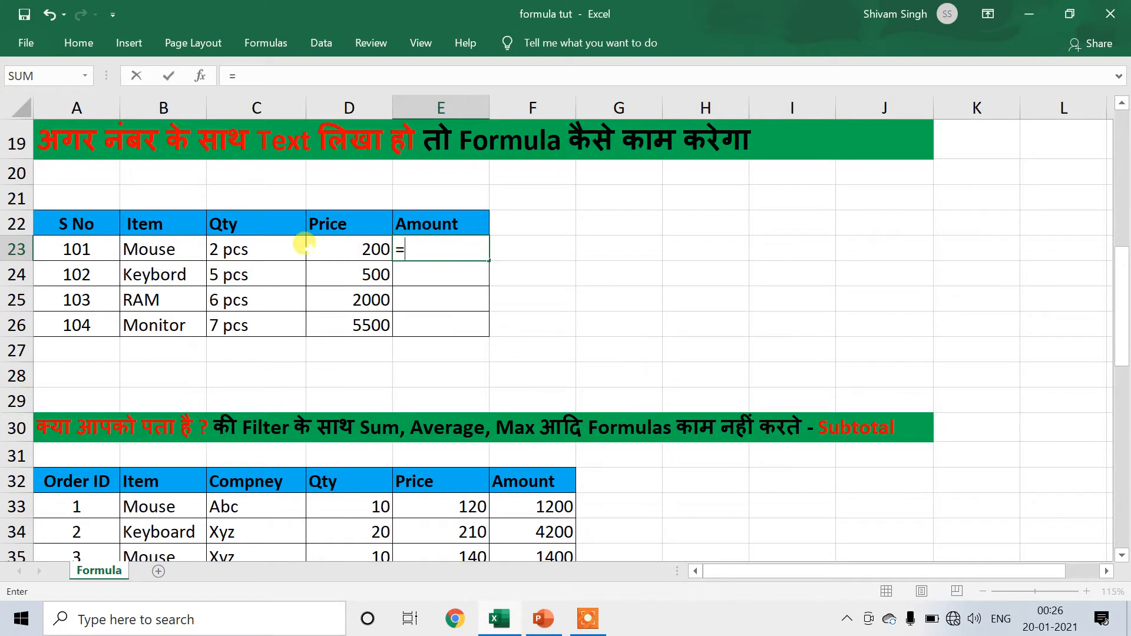
pyautogui.click(234, 242)
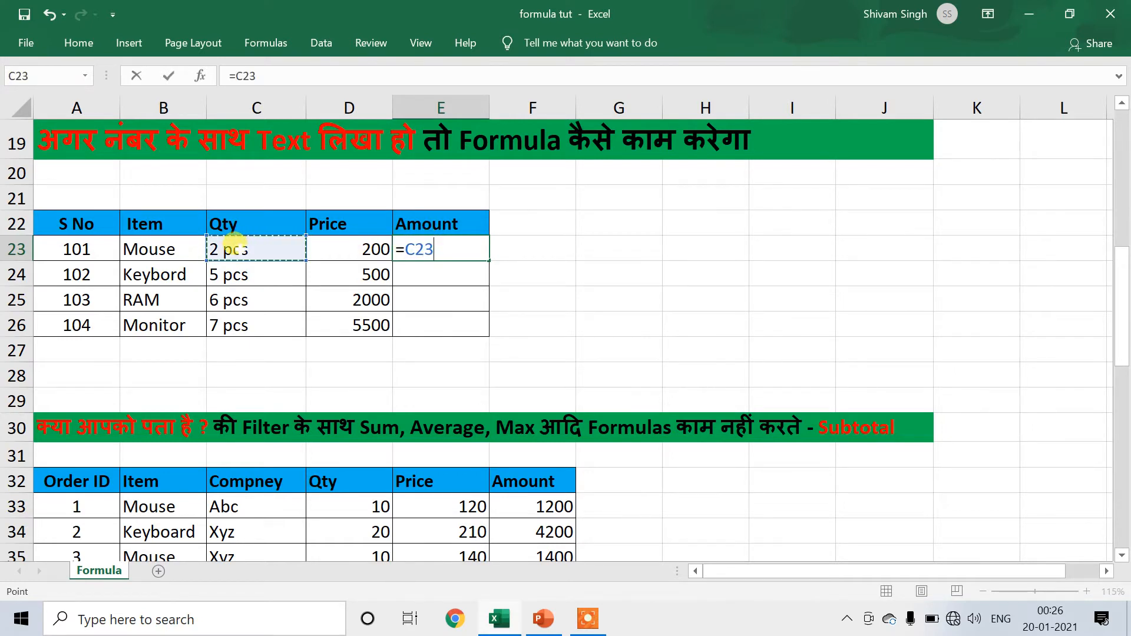
pyautogui.write('*')
pyautogui.click(350, 247)
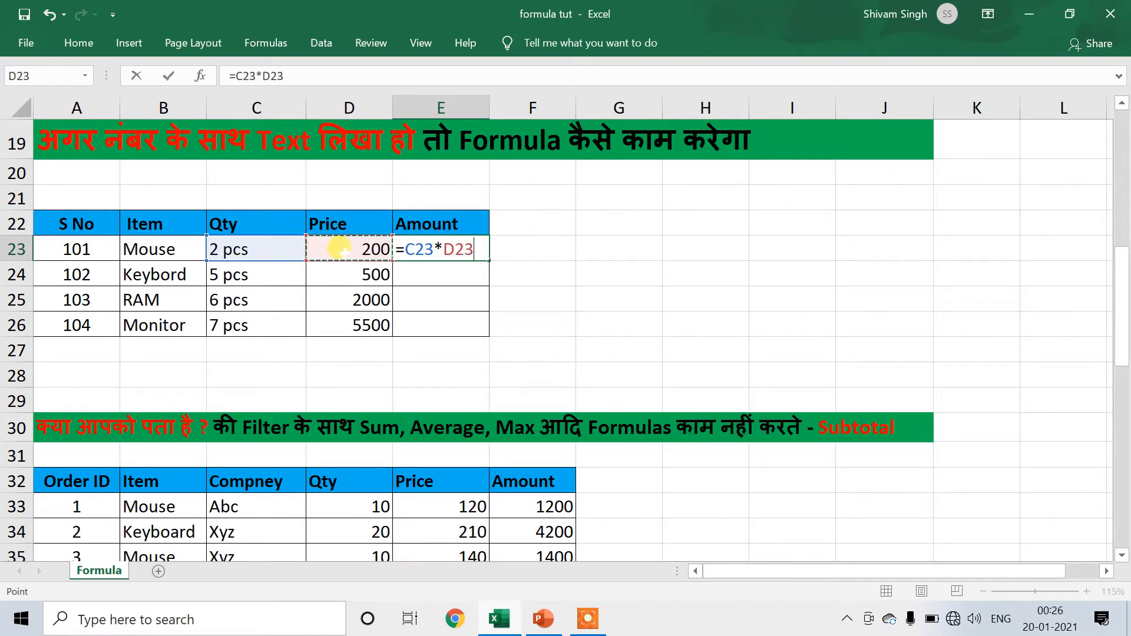
pyautogui.press('Return')
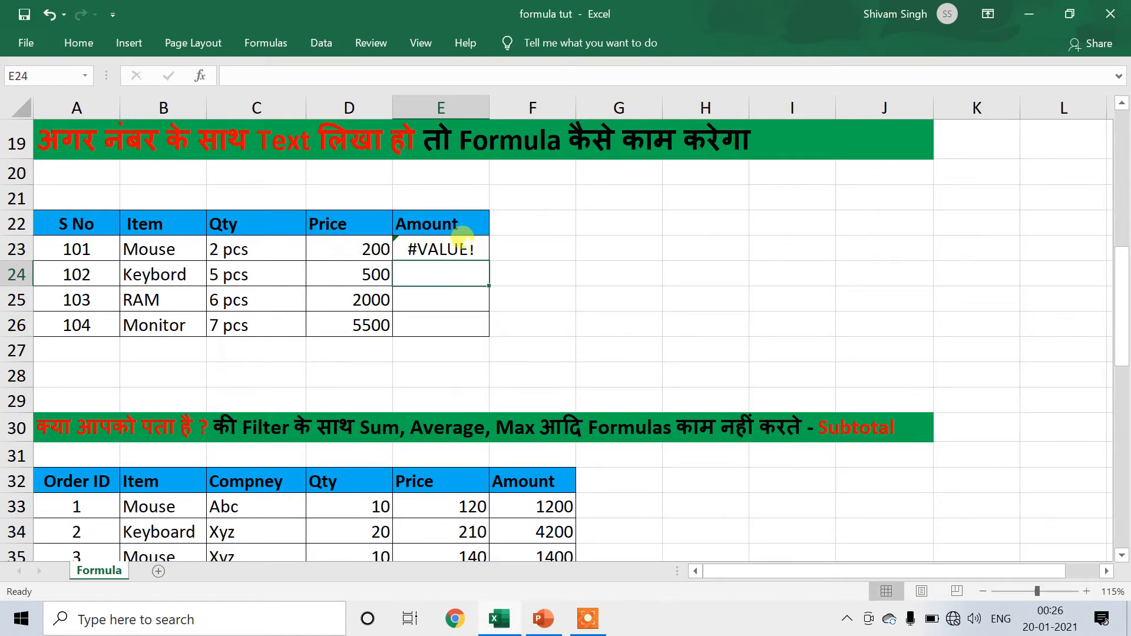
pyautogui.click(457, 242)
pyautogui.click(264, 249)
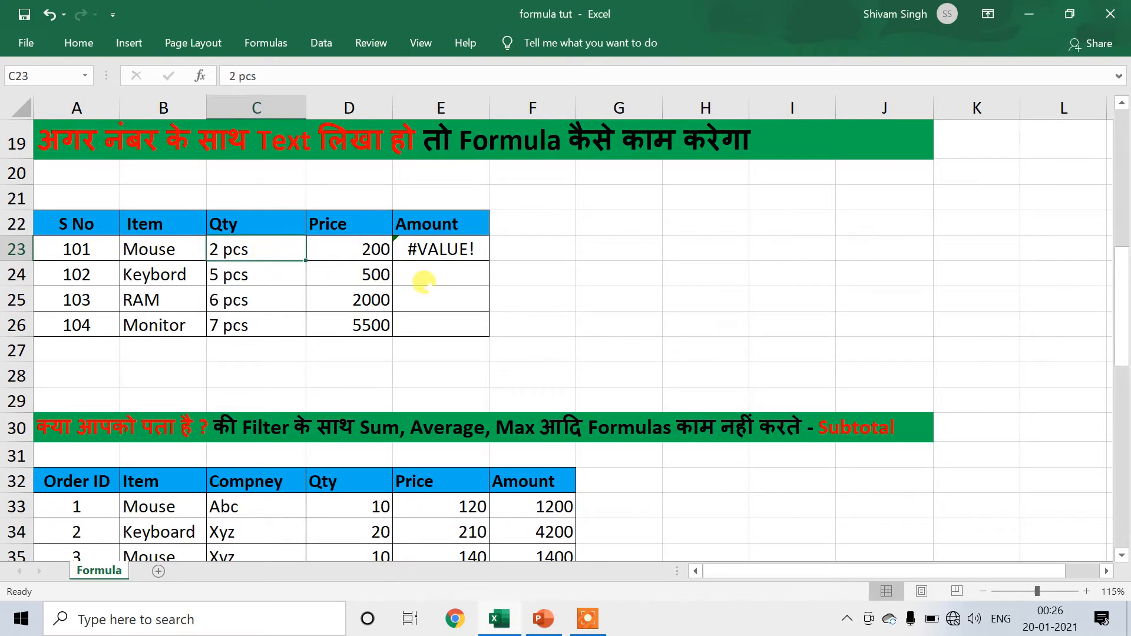
pyautogui.click(439, 291)
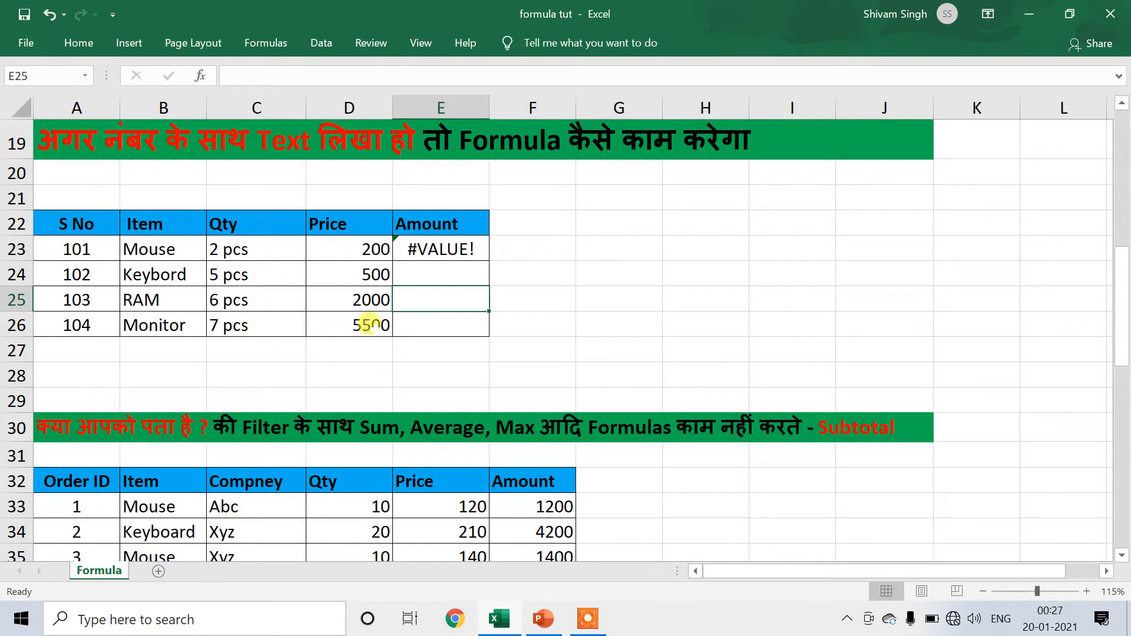
# - Clear the Amount formula in E23 and the text quantities in C23:C26
pyautogui.click(427, 241)
pyautogui.press('Delete')
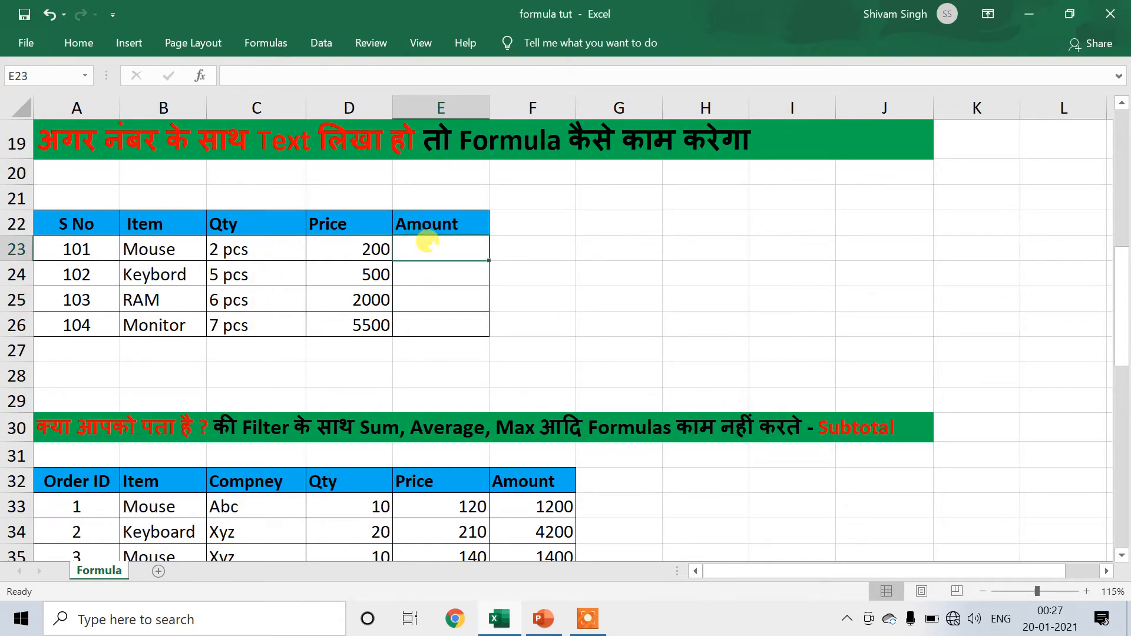
pyautogui.click(262, 295)
pyautogui.moveTo(254, 240); pyautogui.dragTo(259, 322)
pyautogui.press('Delete')
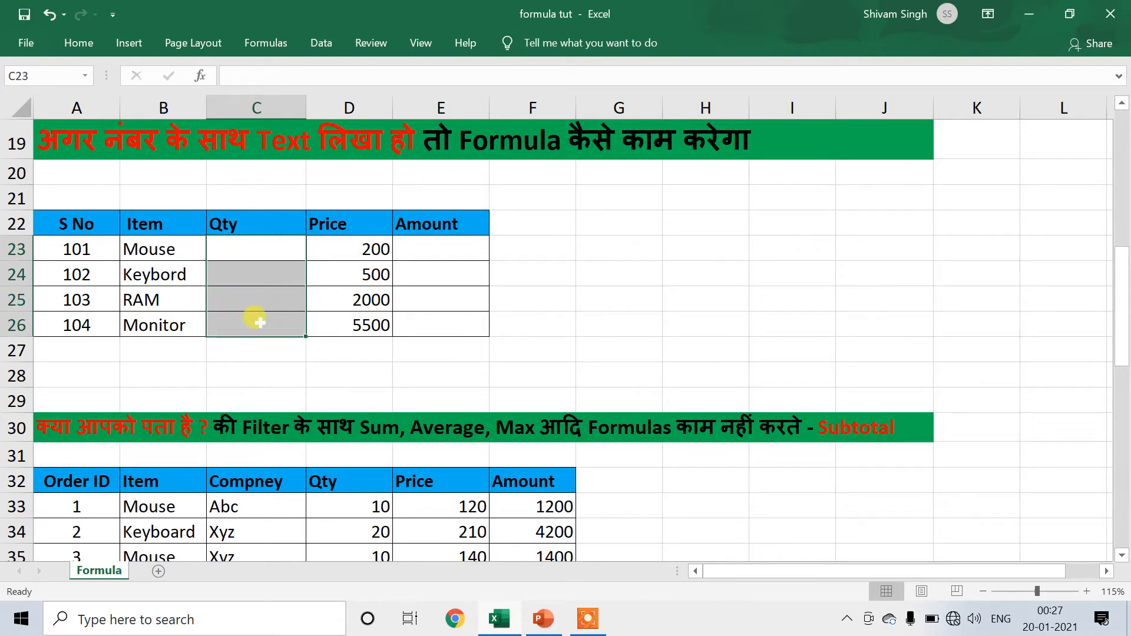
# - Apply the custom number format # "pcs" to the Qty cells C23:C26
pyautogui.moveTo(252, 245); pyautogui.dragTo(261, 321)
pyautogui.click(87, 45)
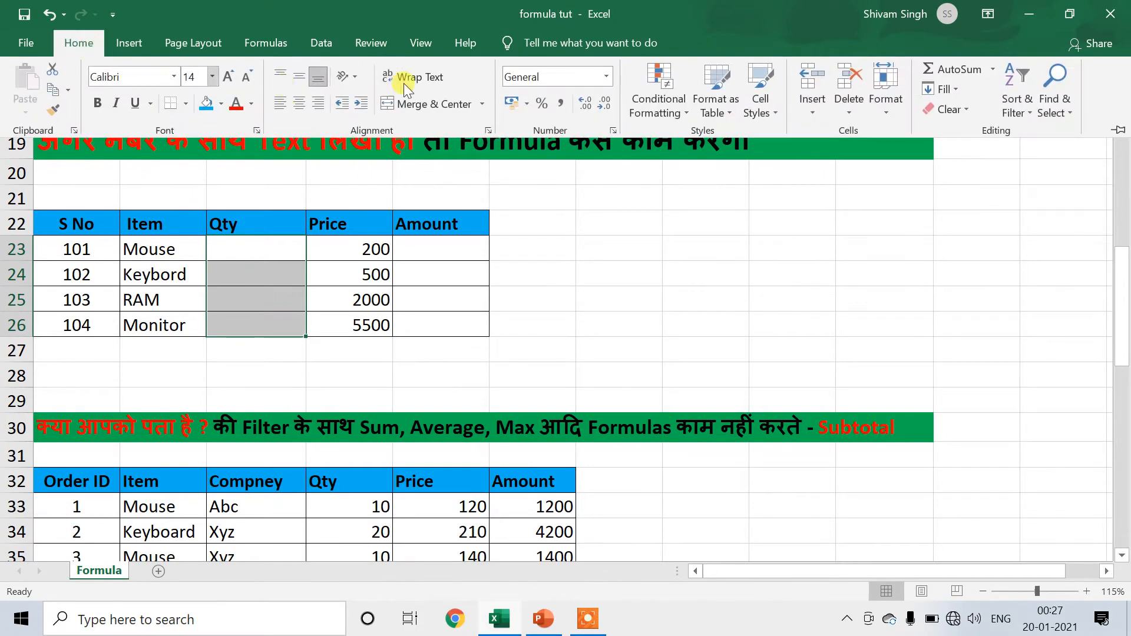
pyautogui.click(607, 77)
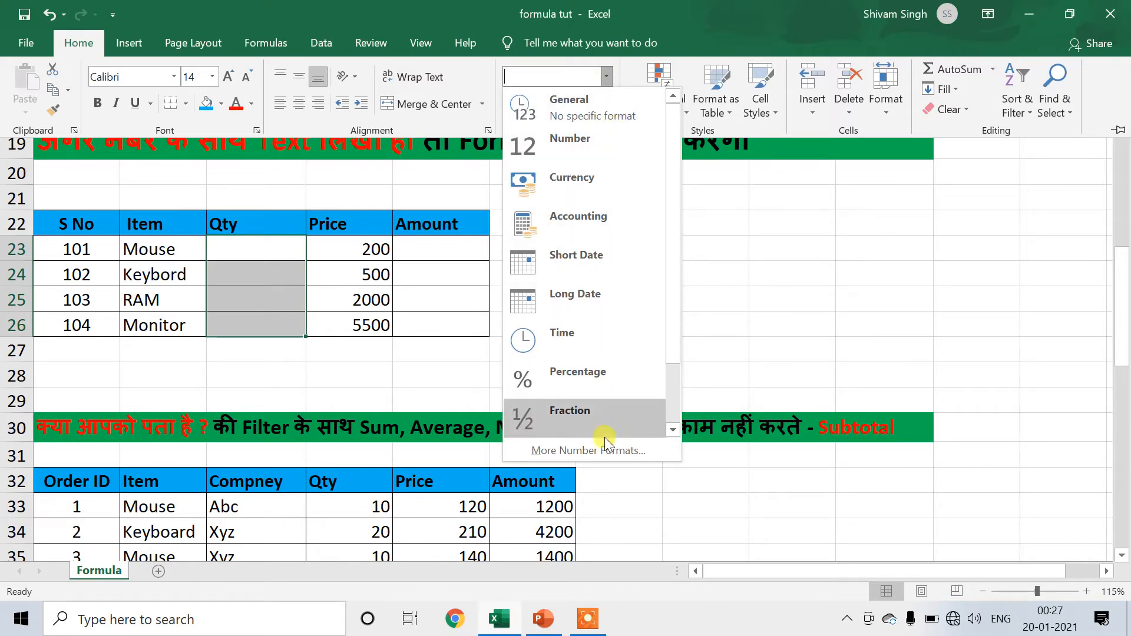
pyautogui.click(593, 450)
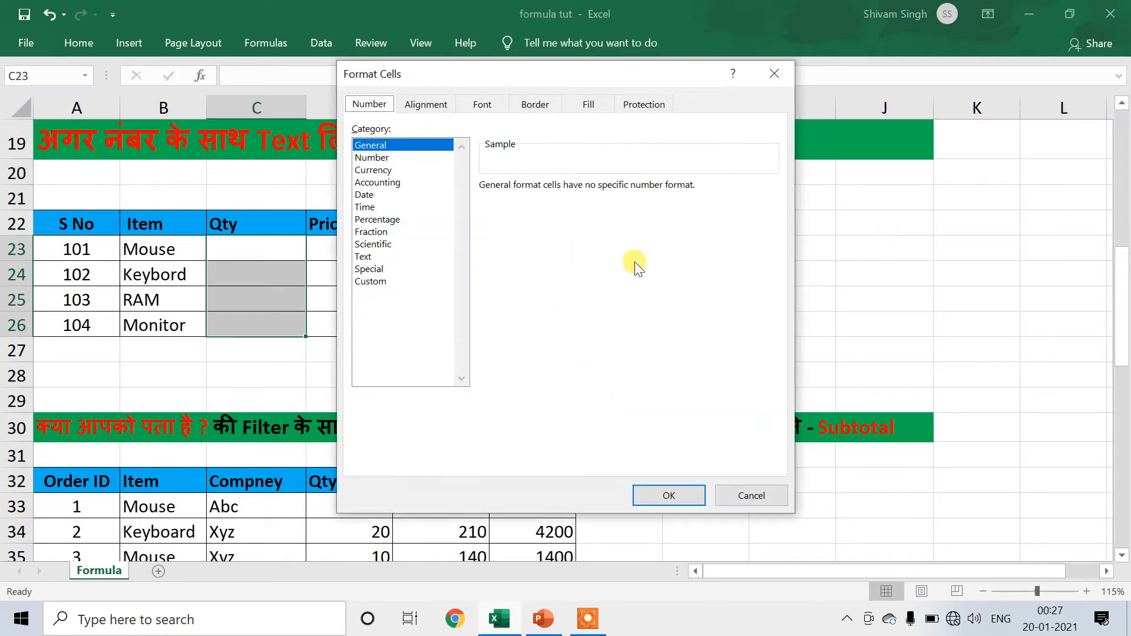
pyautogui.click(373, 283)
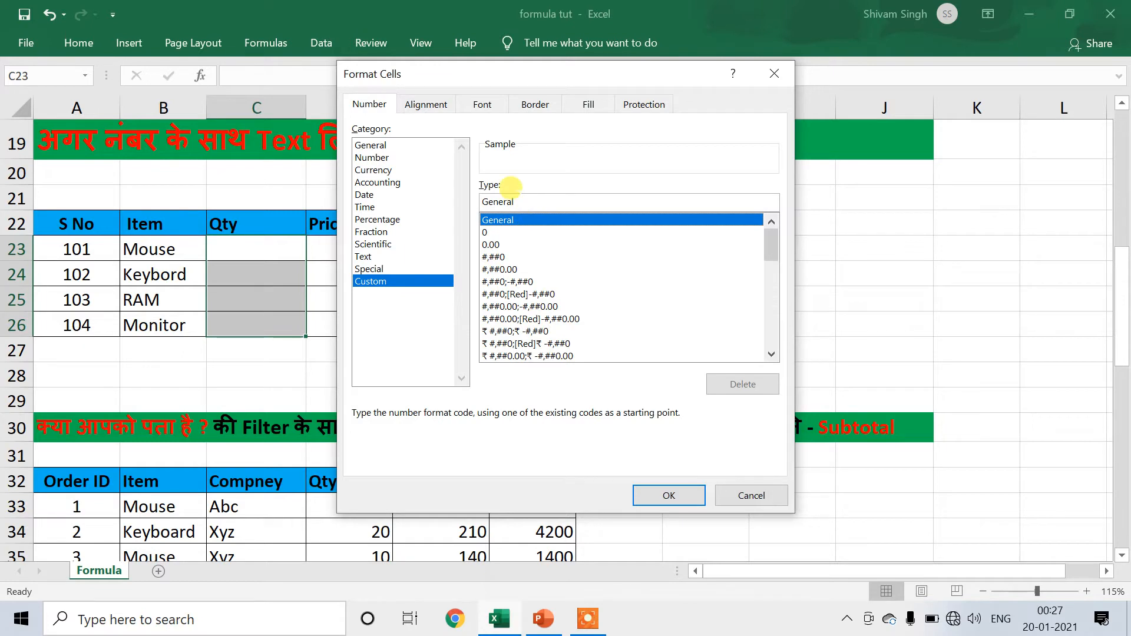
pyautogui.click(516, 199)
pyautogui.press('BackSpace')
pyautogui.press('BackSpace')
pyautogui.press('BackSpace')
pyautogui.press('BackSpace')
pyautogui.press('BackSpace')
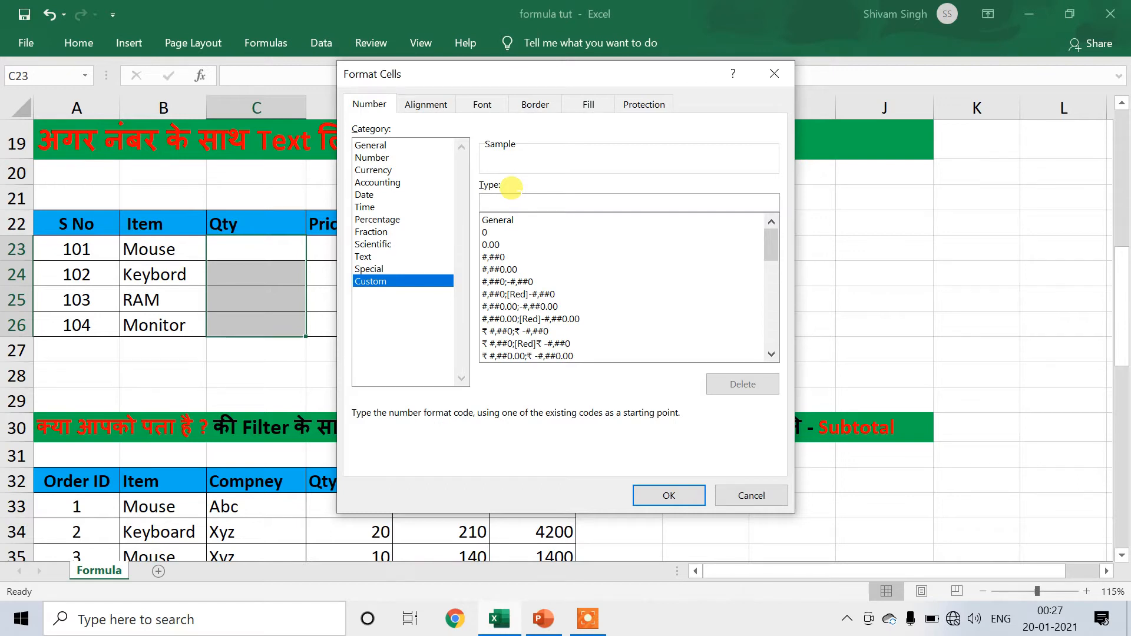
pyautogui.write('# "pcs')
pyautogui.click(655, 498)
# - Enter the quantities 5, 2, 6 and 4 as plain numbers in C23:C26
pyautogui.click(246, 247)
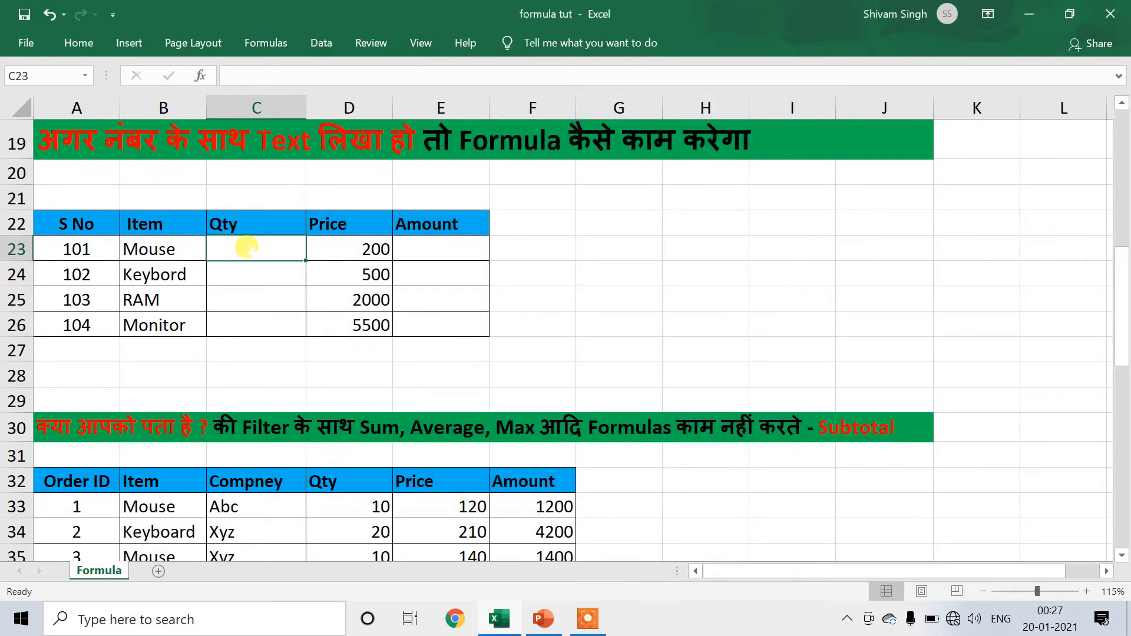
pyautogui.write('5')
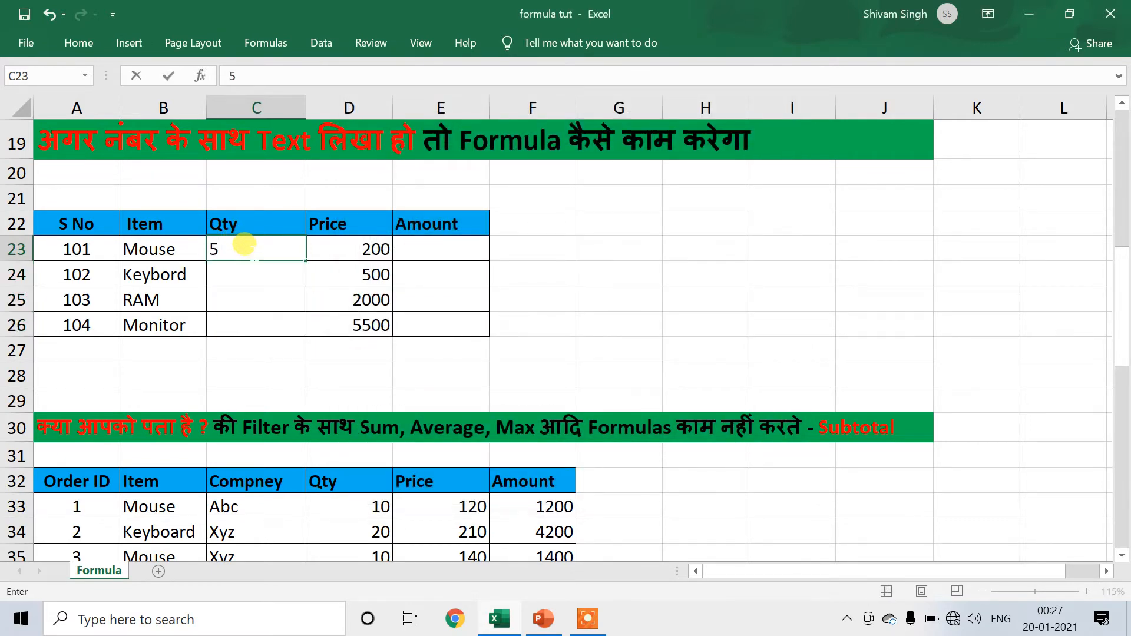
pyautogui.press('Return')
pyautogui.write('2')
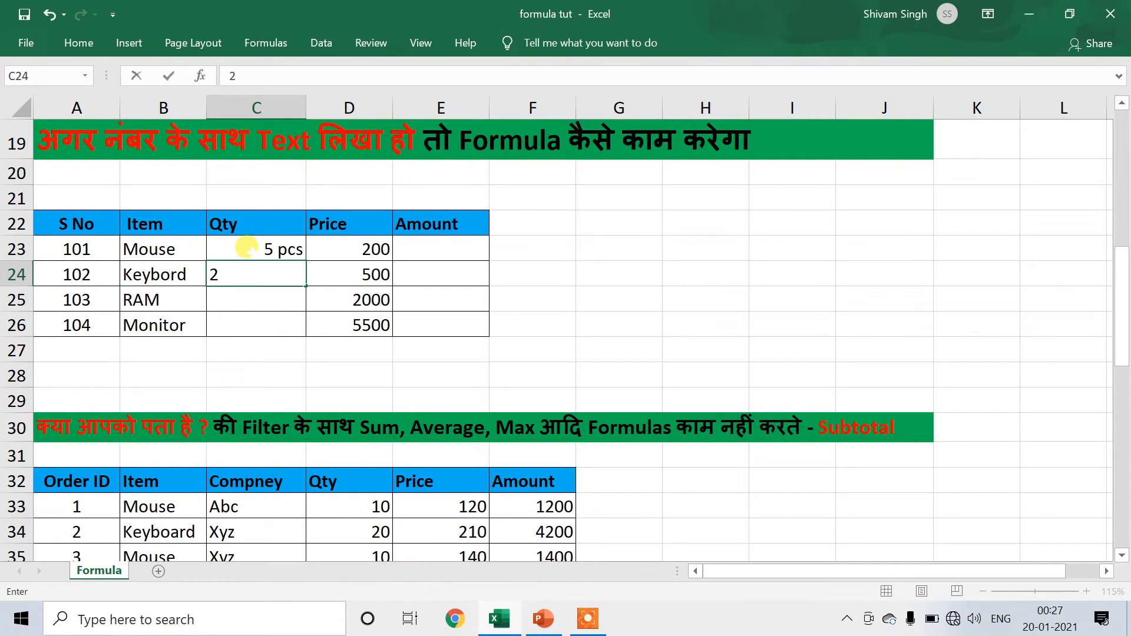
pyautogui.press('Return')
pyautogui.press('Return')
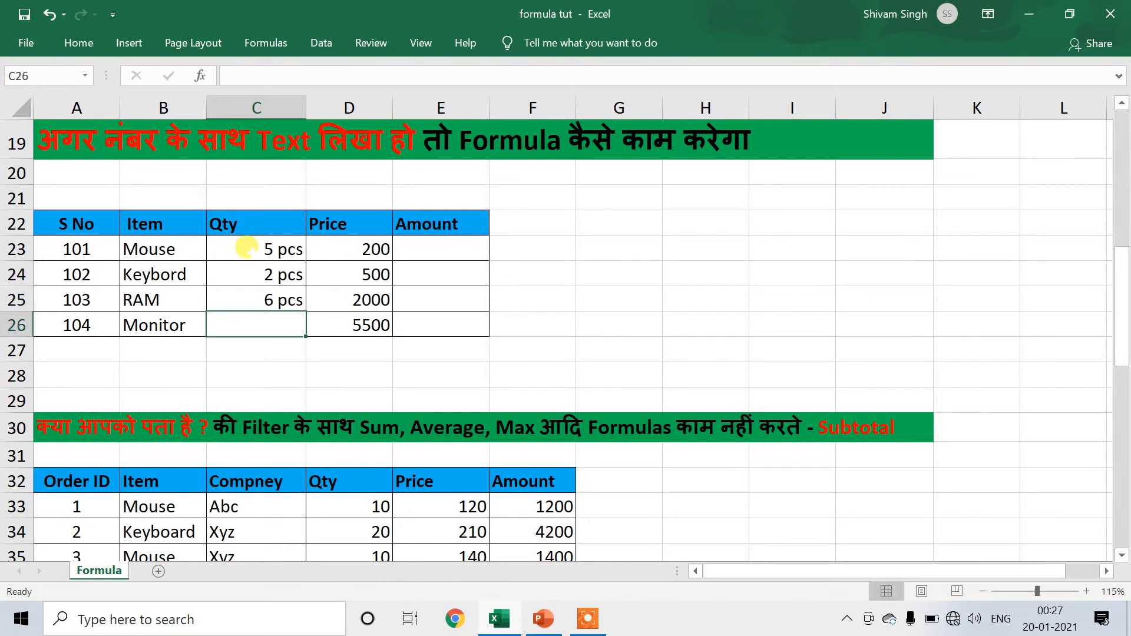
pyautogui.write('4')
pyautogui.press('Return')
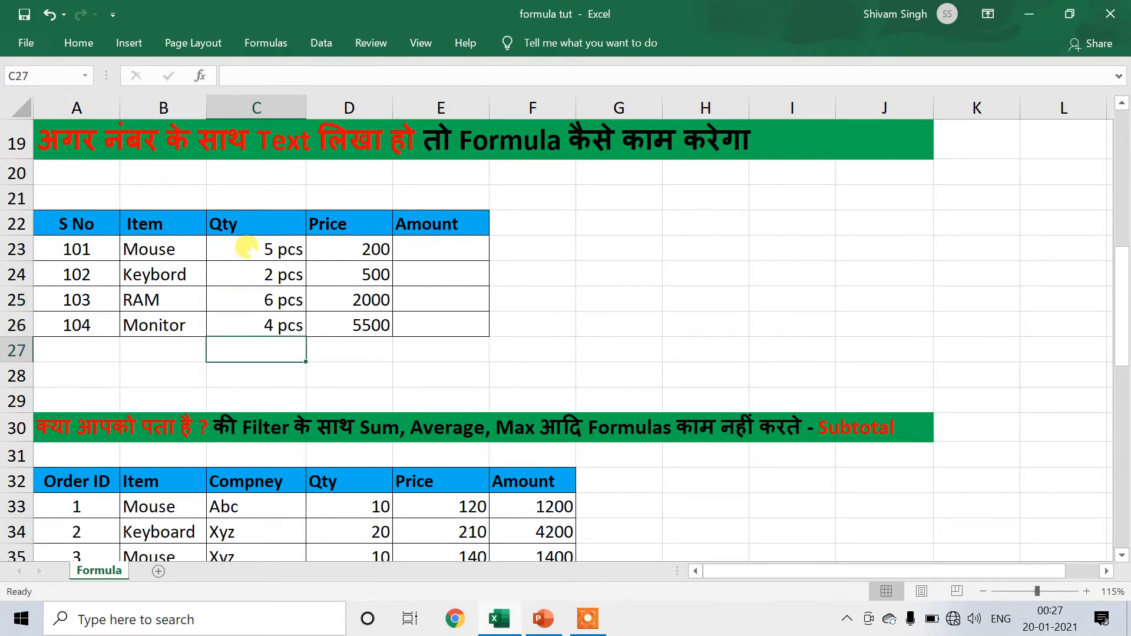
# - Calculate the Mouse row's Amount in E23 with the formula =C23*D23
pyautogui.press('Right')
pyautogui.press('Up')
pyautogui.press('Up')
pyautogui.press('Up')
pyautogui.press('Up')
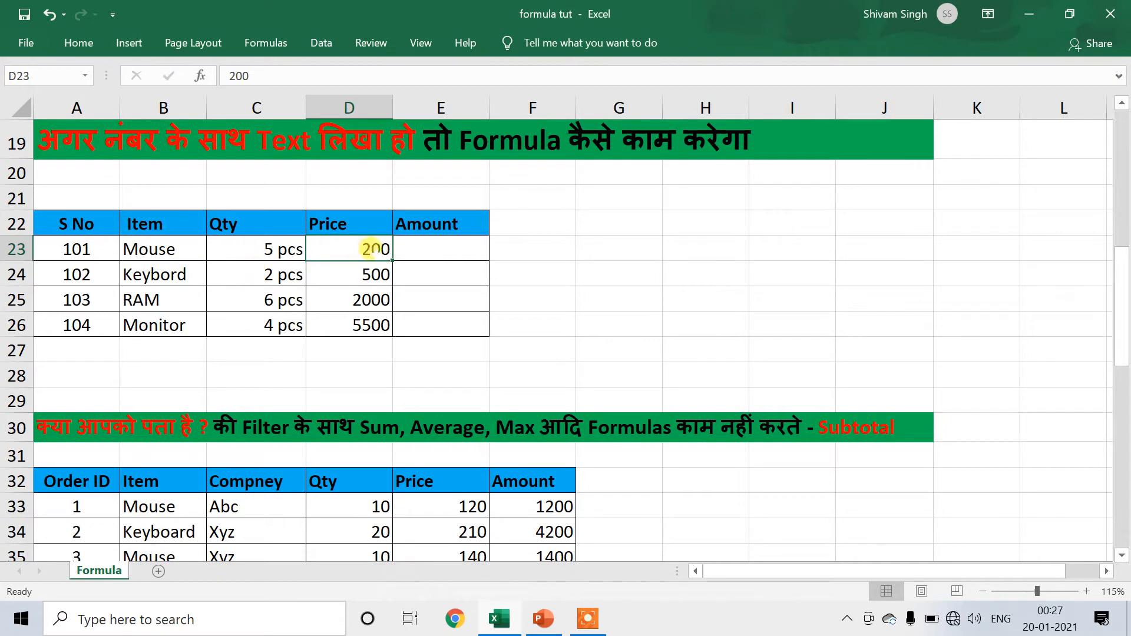
pyautogui.click(401, 247)
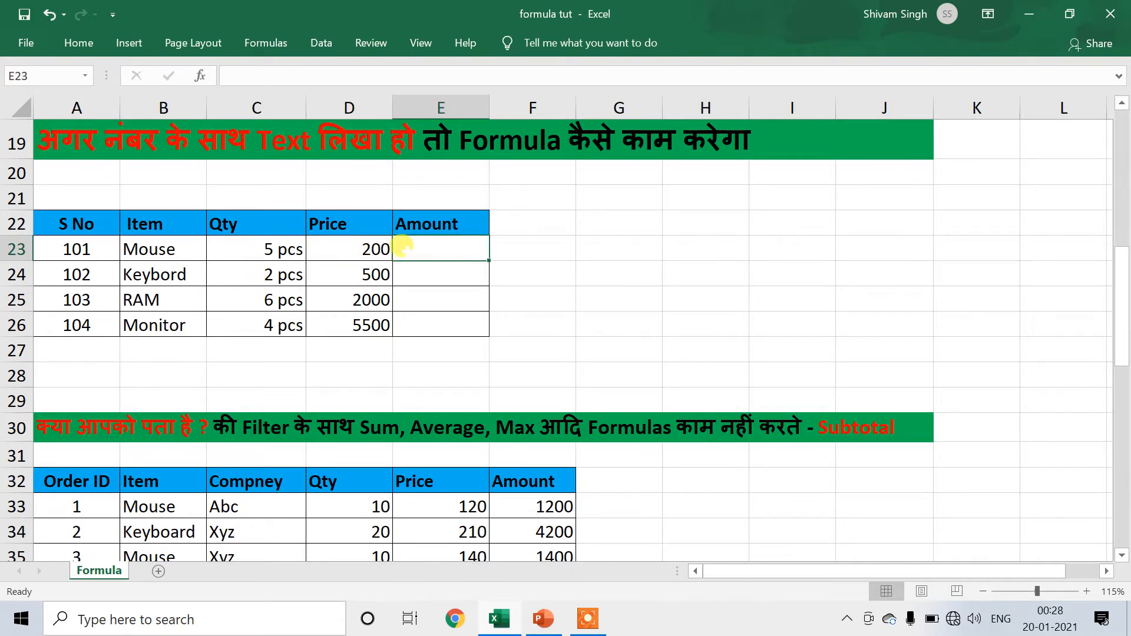
pyautogui.write('=')
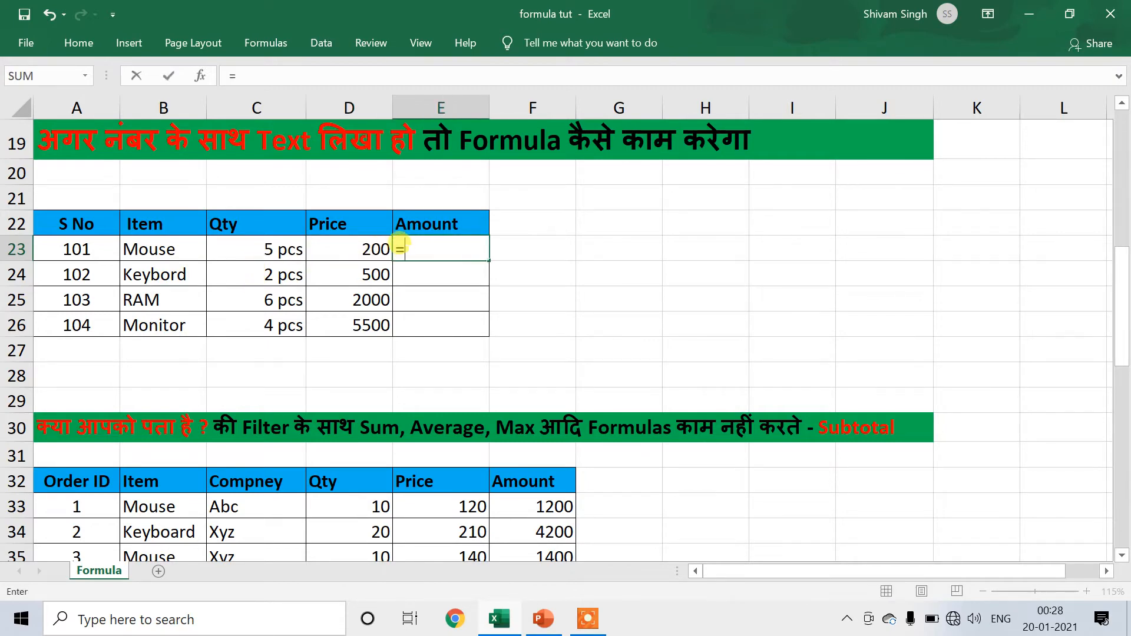
pyautogui.click(256, 246)
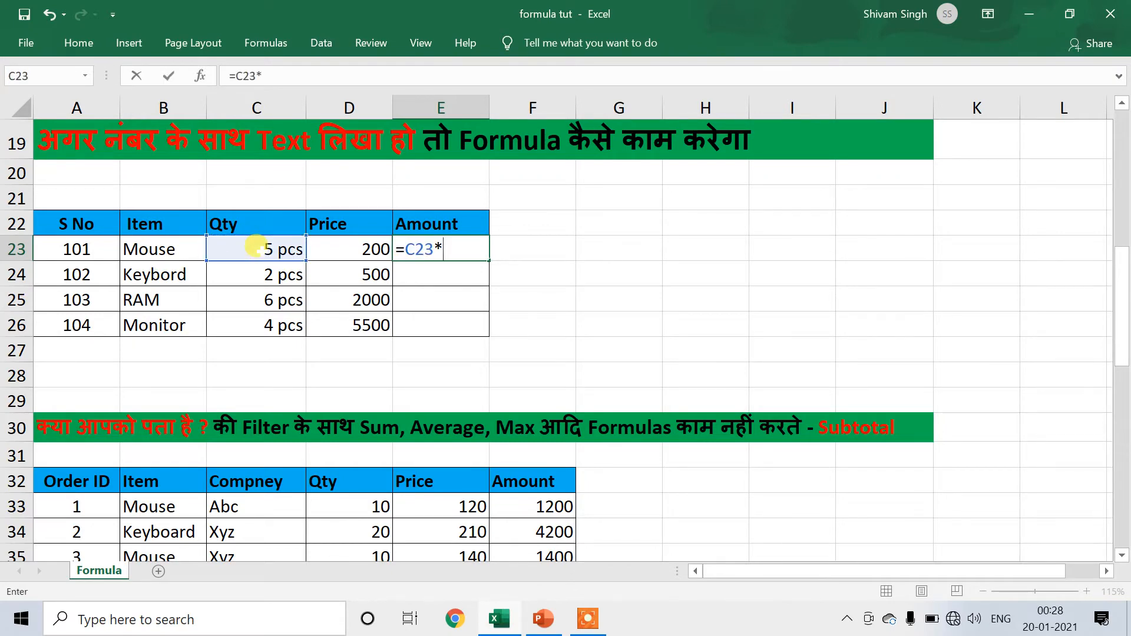
pyautogui.click(339, 247)
pyautogui.press('Return')
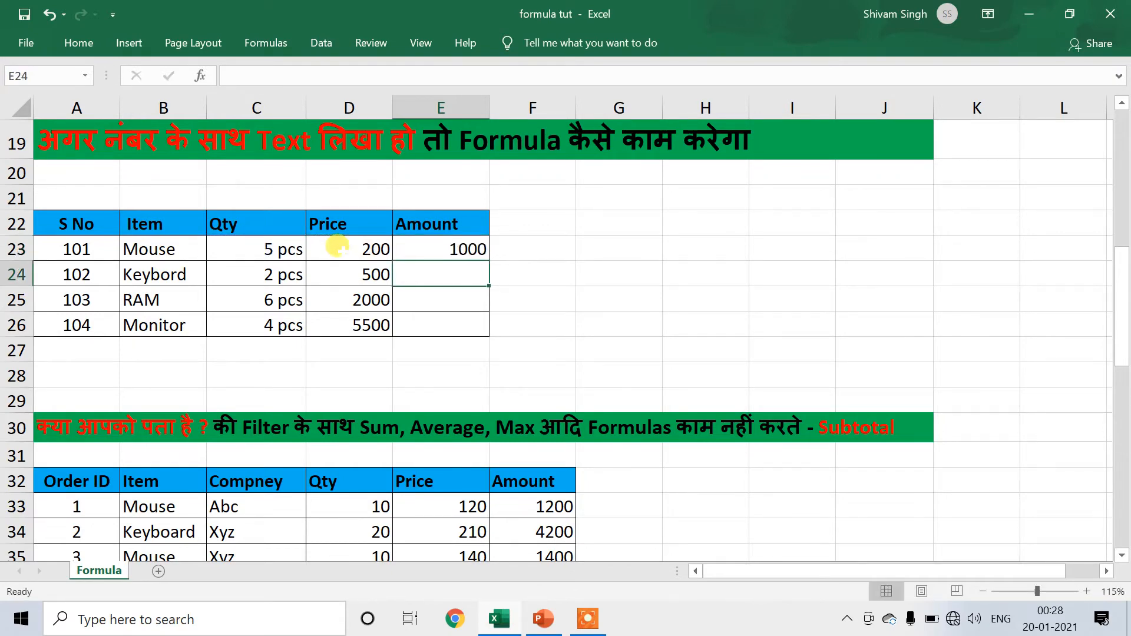
# - Fill the Amount formula from E23 down to E26
pyautogui.click(425, 298)
pyautogui.click(434, 276)
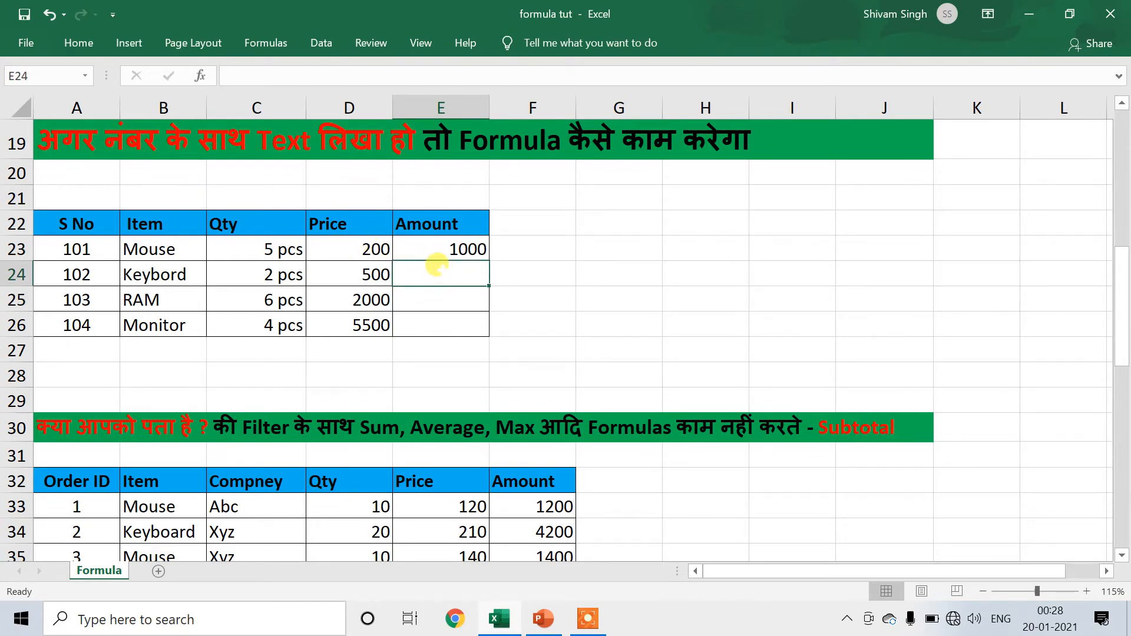
pyautogui.click(442, 248)
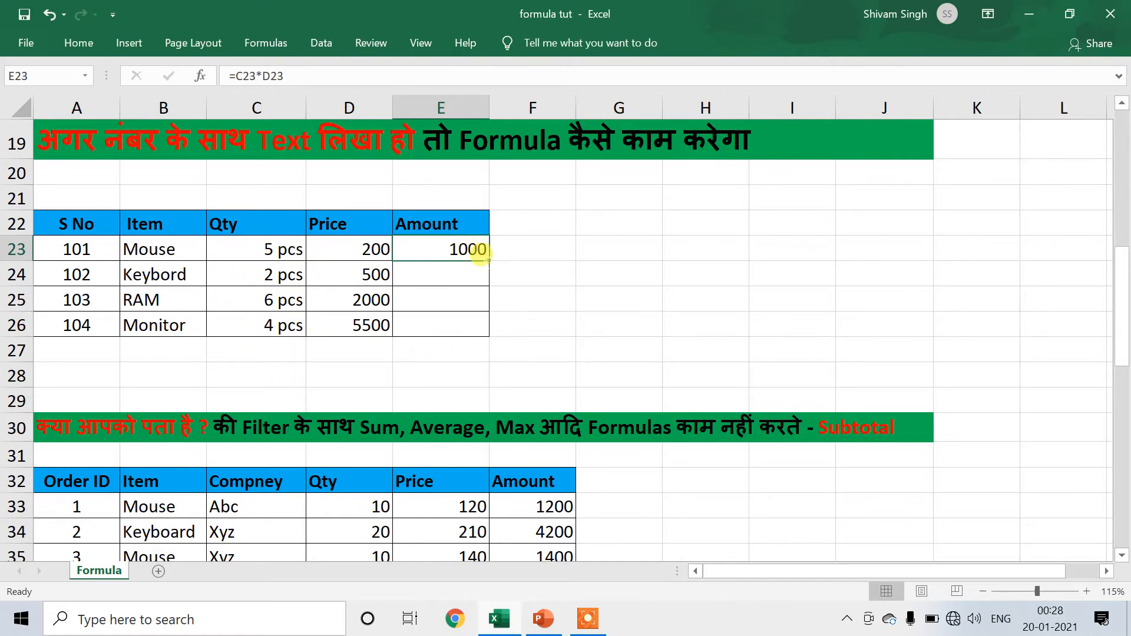
pyautogui.moveTo(488, 259); pyautogui.dragTo(488, 334)
# - Examine the order table in the Subtotal section and the Total formula in E43 beneath it
pyautogui.scroll(-2, 412, 321)
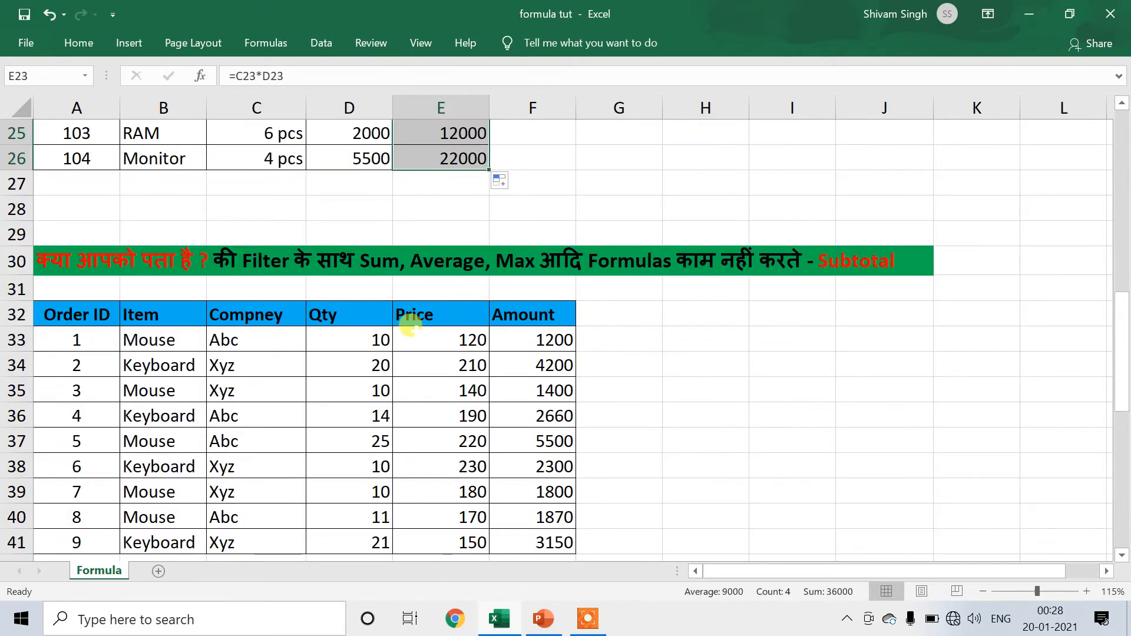
pyautogui.scroll(2, 412, 321)
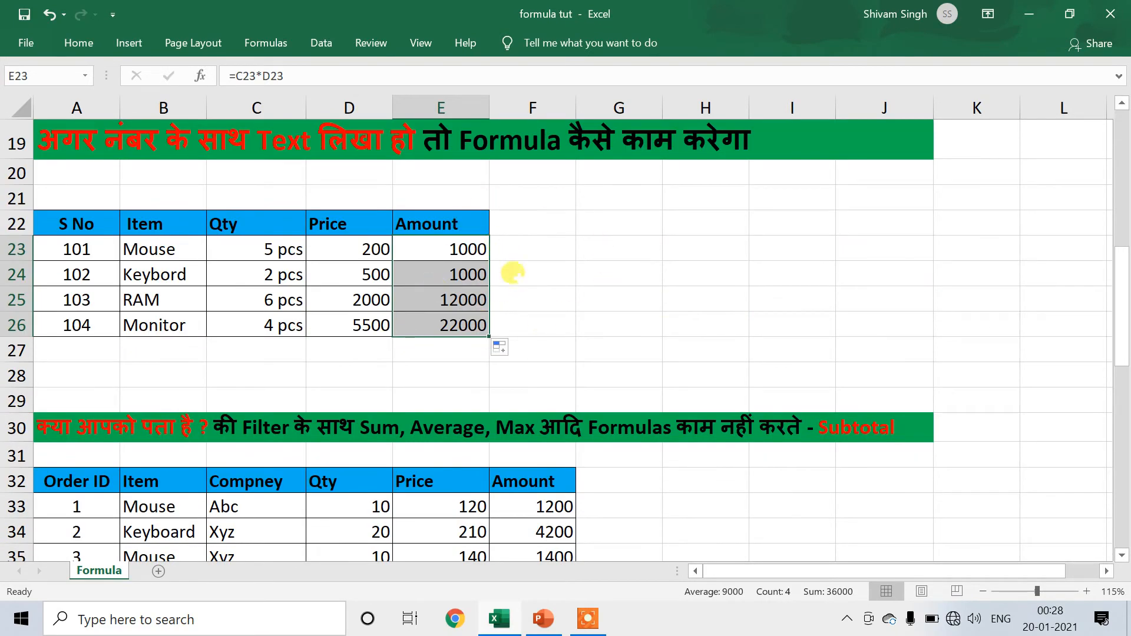
pyautogui.scroll(-2, 500, 347)
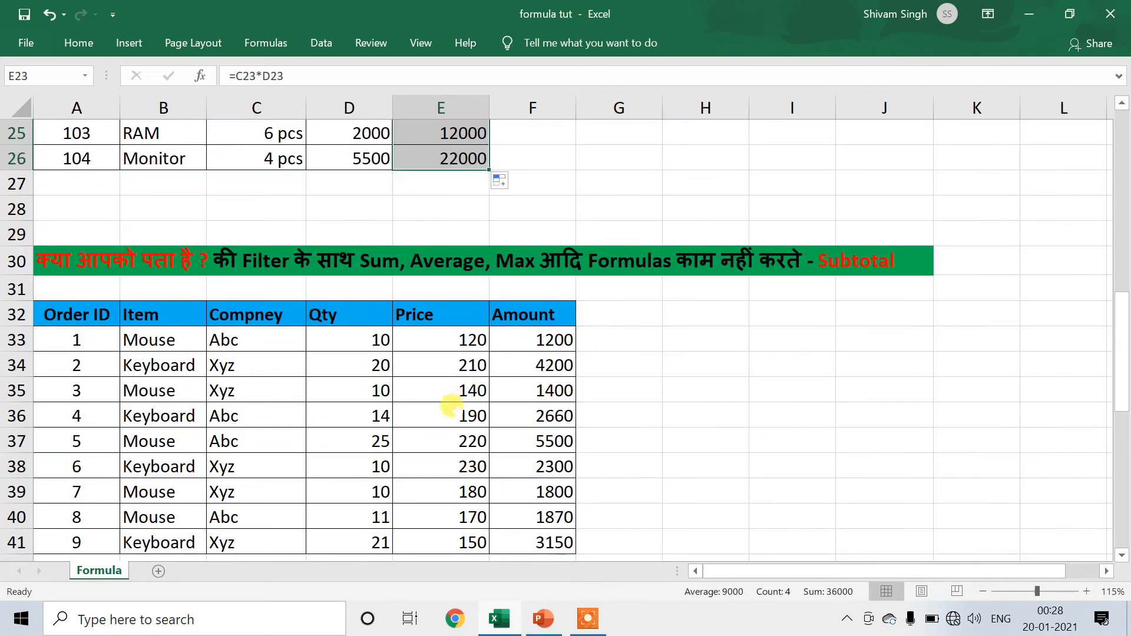
pyautogui.scroll(-2, 447, 396)
pyautogui.scroll(1, 439, 400)
pyautogui.scroll(2, 439, 399)
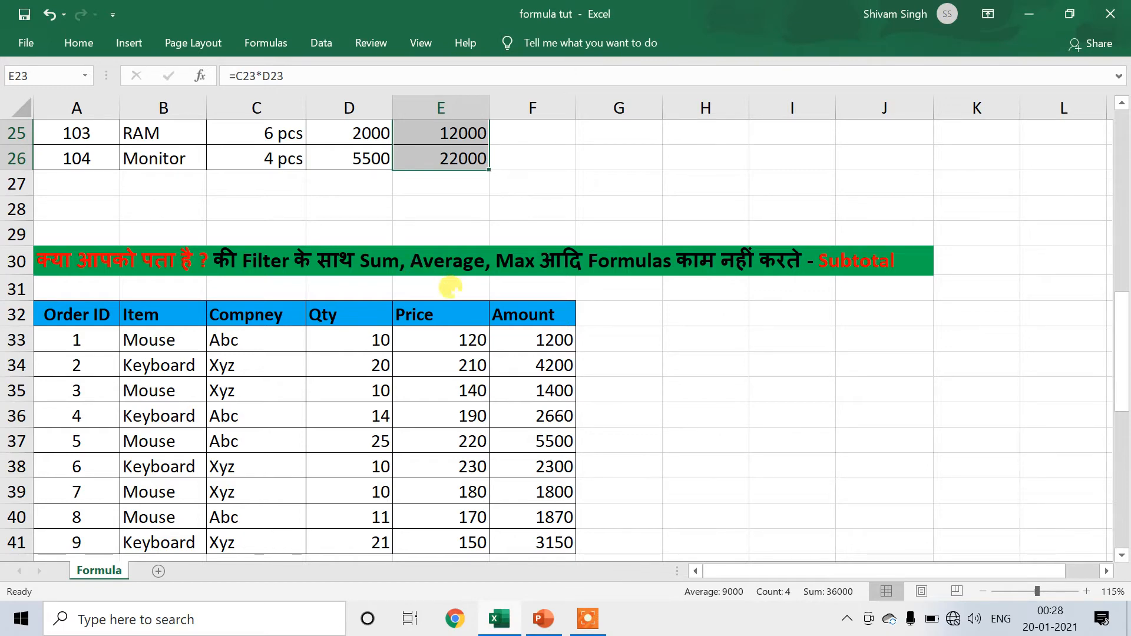
pyautogui.scroll(-3, 436, 282)
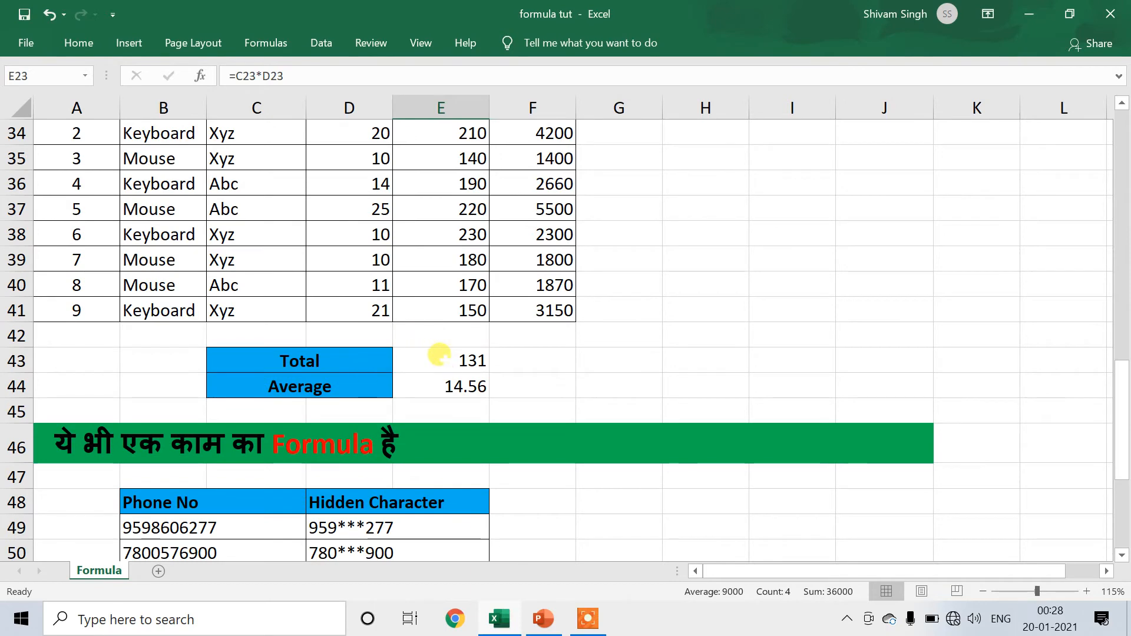
pyautogui.click(457, 358)
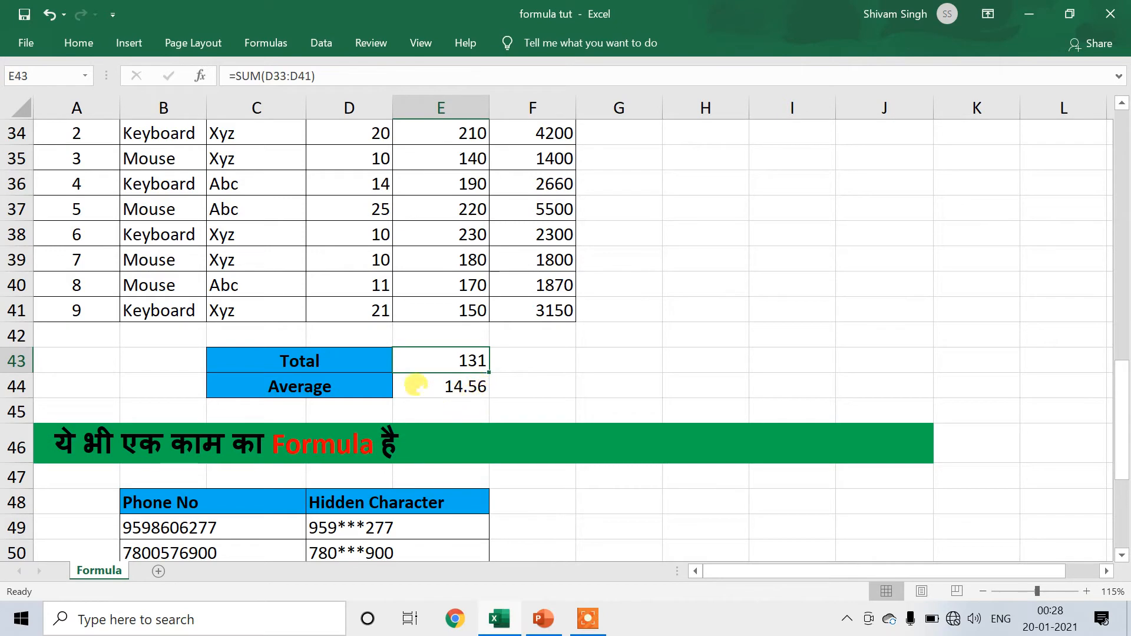
pyautogui.scroll(2, 406, 377)
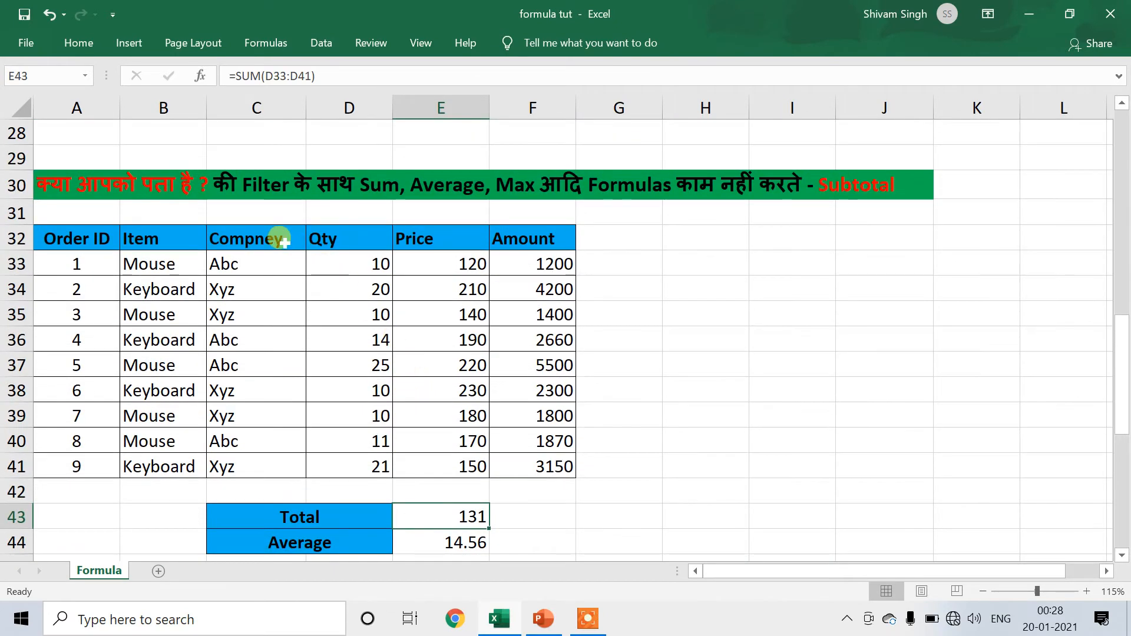
# - Turn on filtering for the order table's header row 32
pyautogui.click(232, 238)
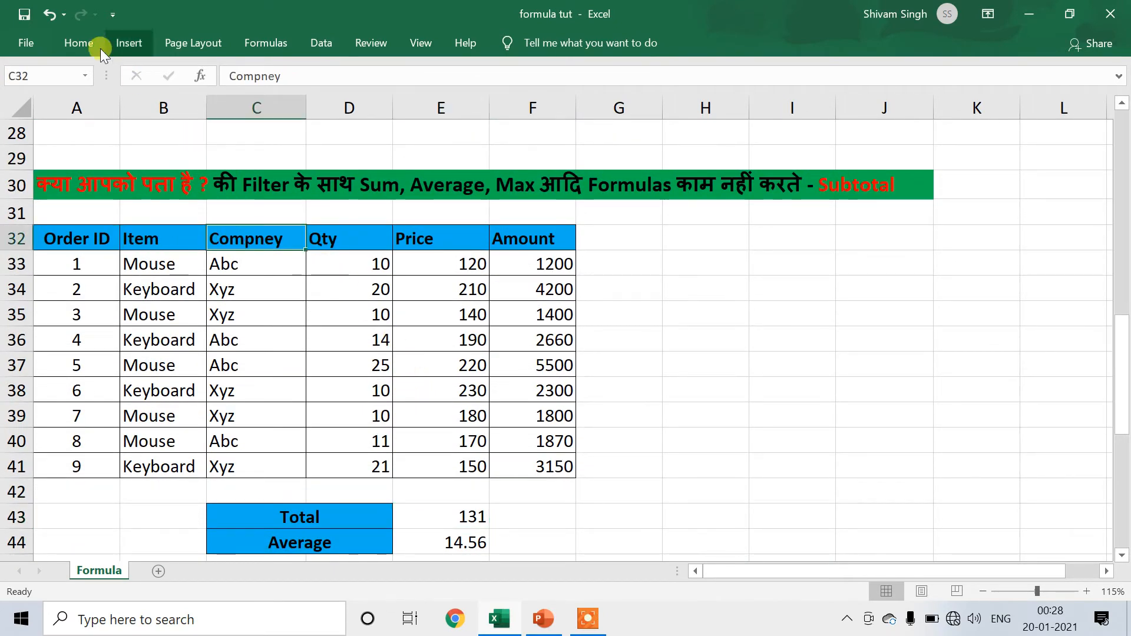
pyautogui.click(78, 43)
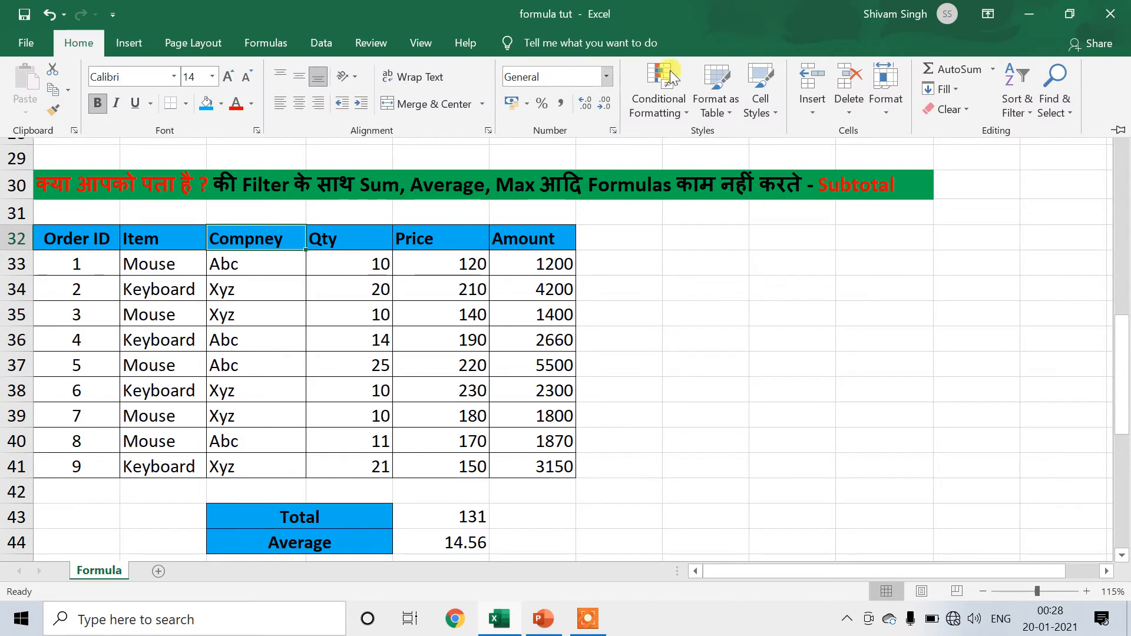
pyautogui.click(1011, 100)
pyautogui.click(1042, 200)
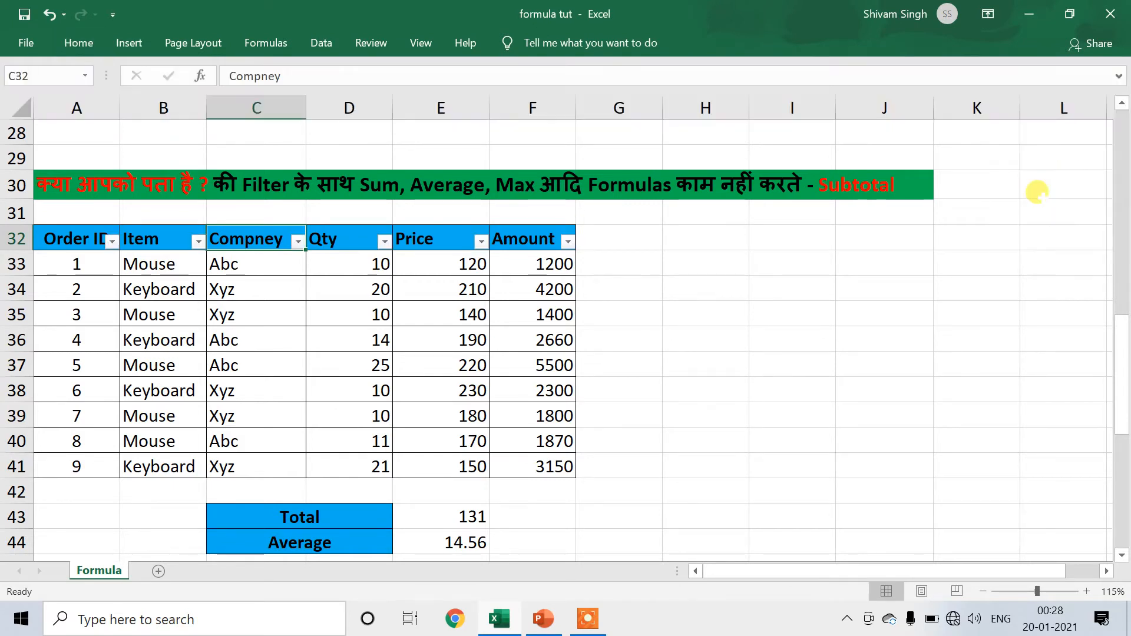
# - Filter the order table's Compney column to show only the Abc orders
pyautogui.click(330, 261)
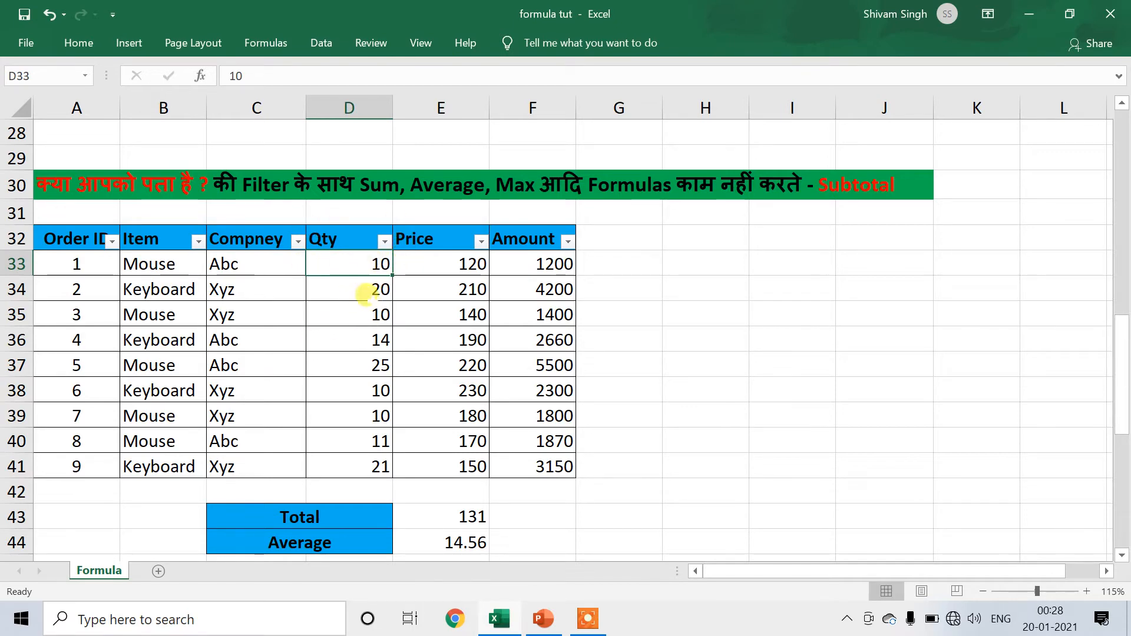
pyautogui.click(298, 242)
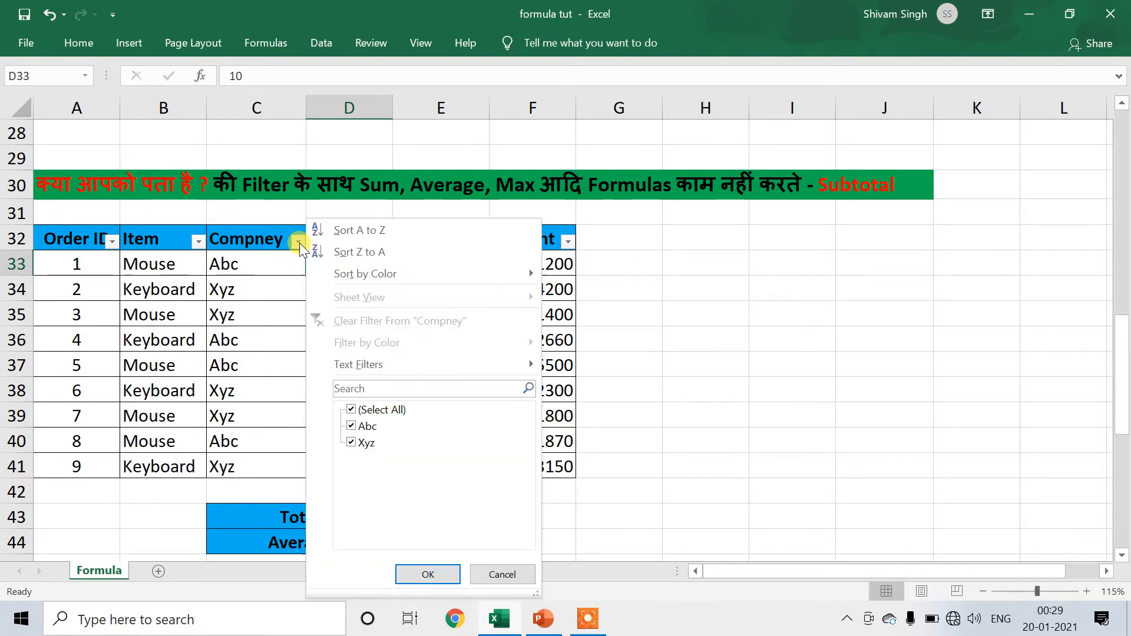
pyautogui.click(352, 410)
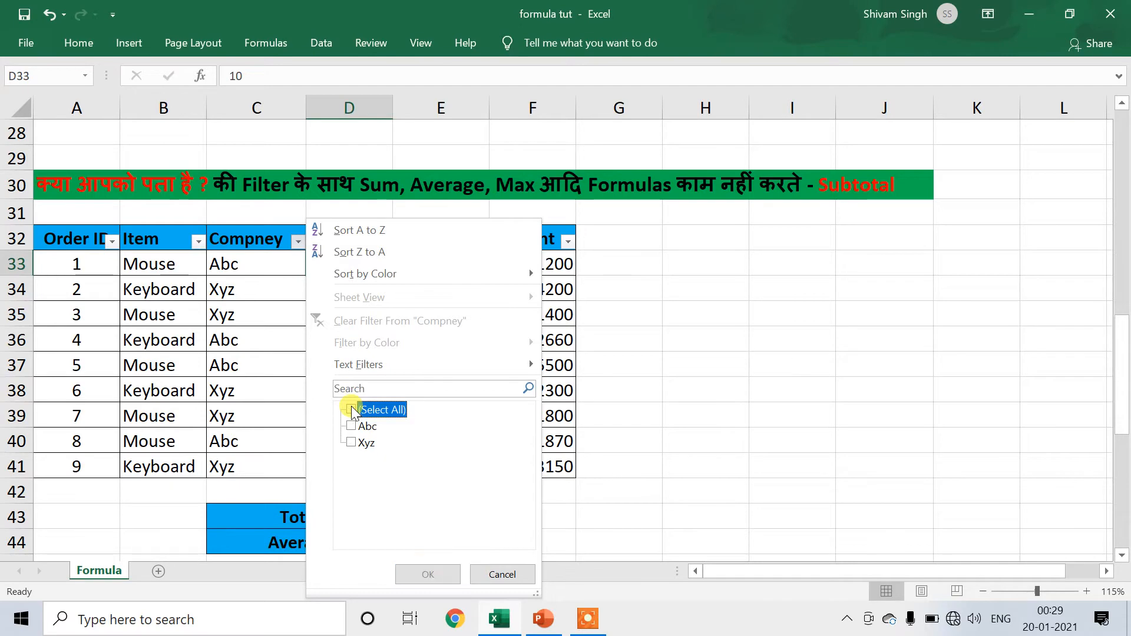
pyautogui.click(352, 426)
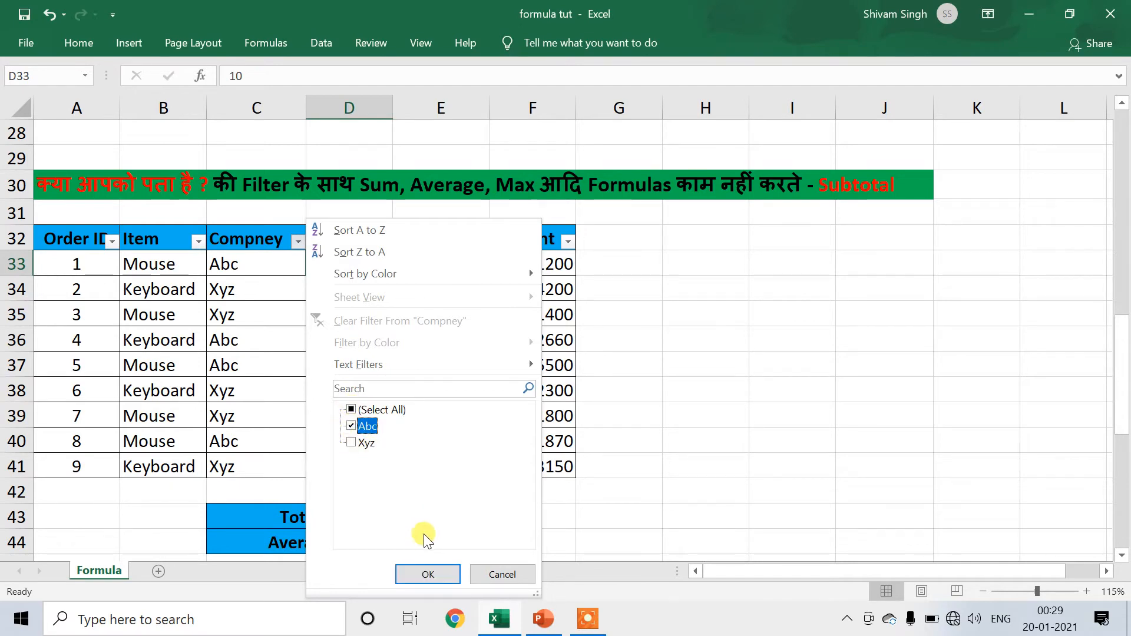
pyautogui.click(426, 572)
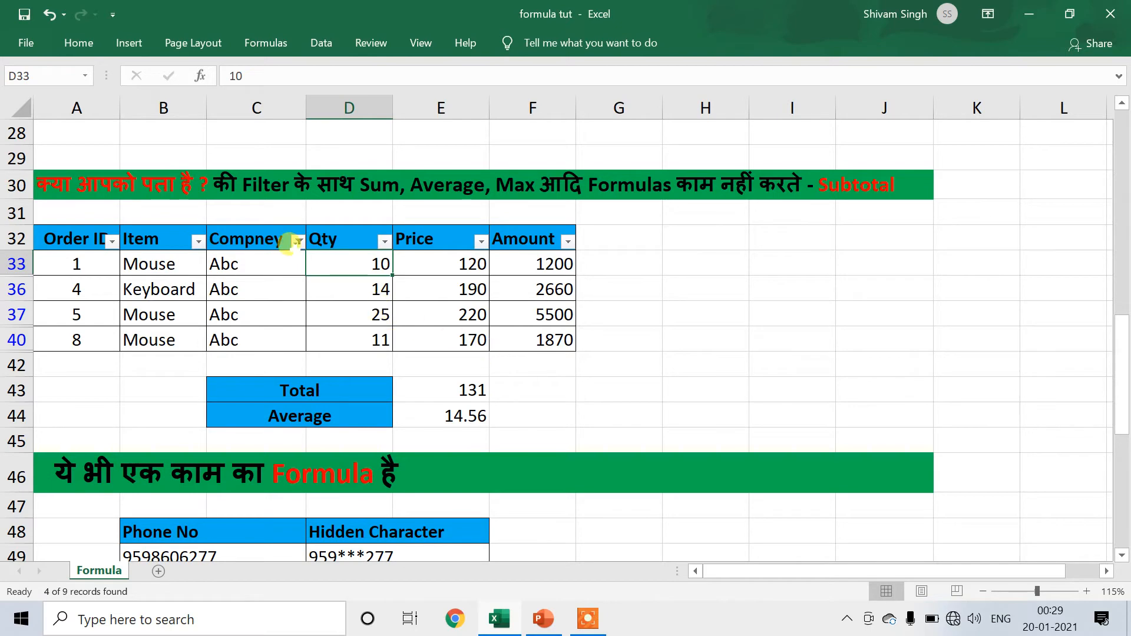
# - Reset the Compney filter to show the orders of all companies again
pyautogui.click(298, 241)
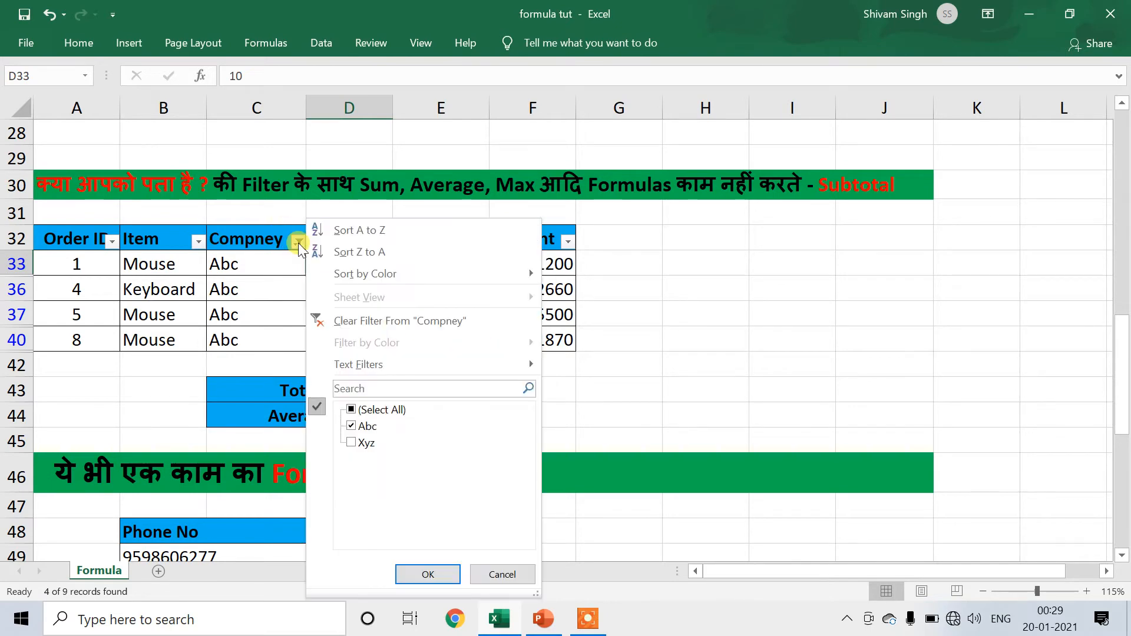
pyautogui.click(352, 410)
pyautogui.click(415, 576)
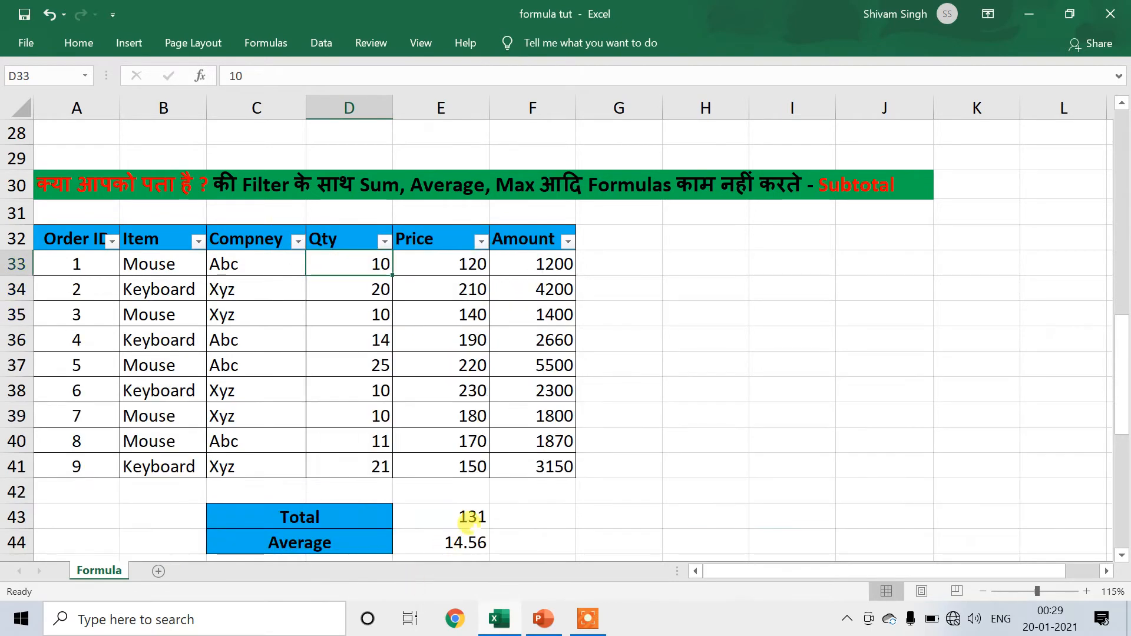
# - Replace the Total formula in E43 with =SUBTOTAL(9,D33:D41) to sum the Qty column
pyautogui.scroll(-2, 467, 438)
pyautogui.scroll(-1, 467, 439)
pyautogui.click(430, 357)
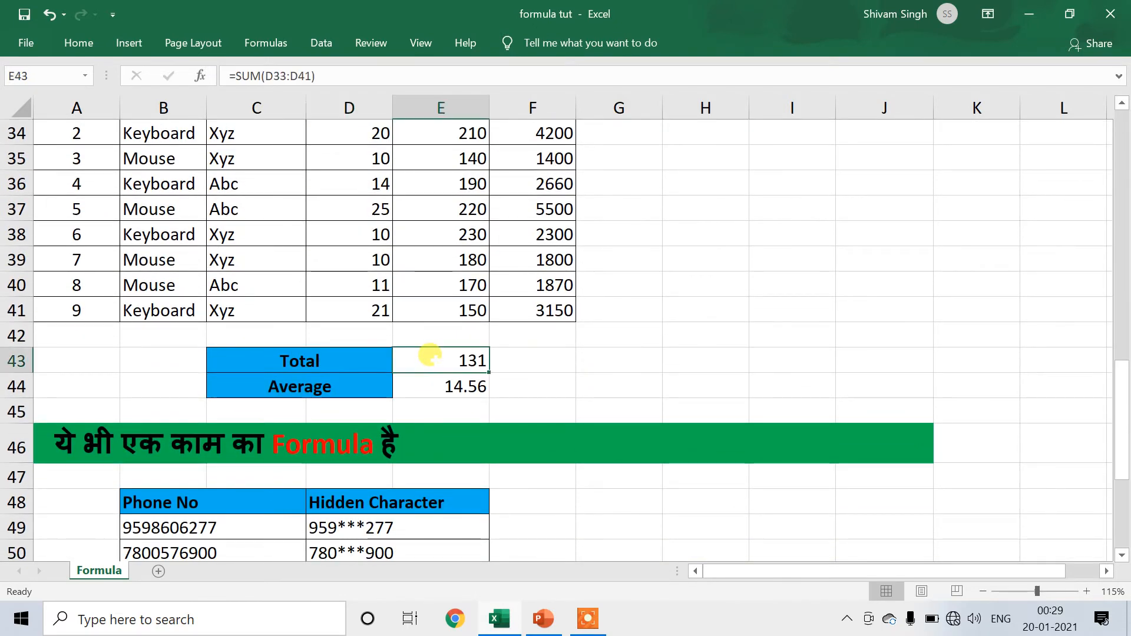
pyautogui.press('Delete')
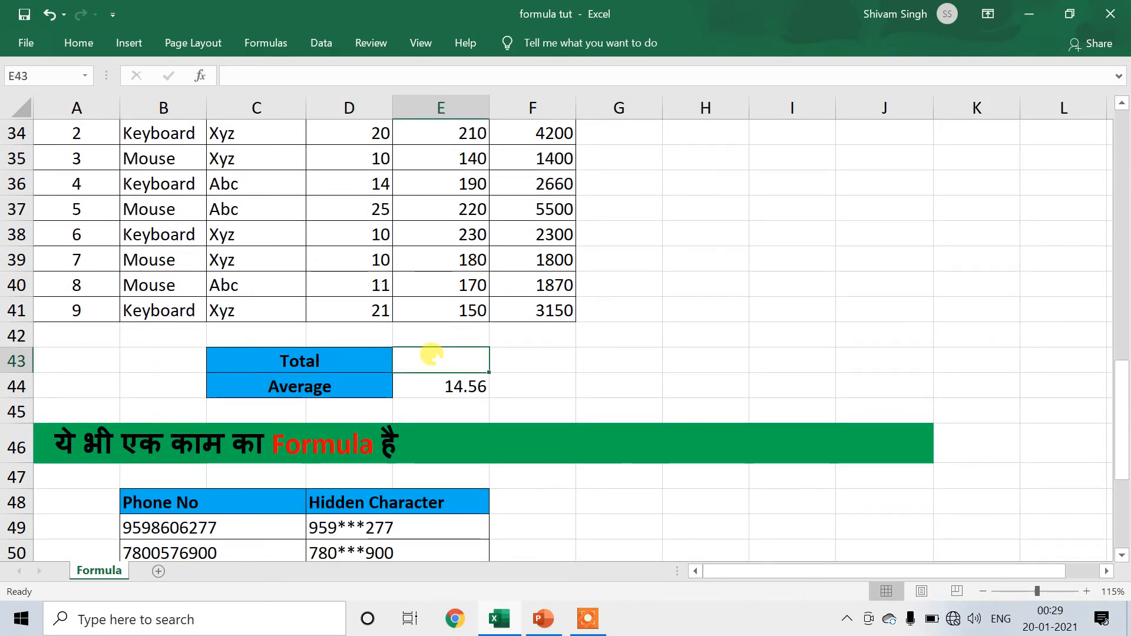
pyautogui.write('=')
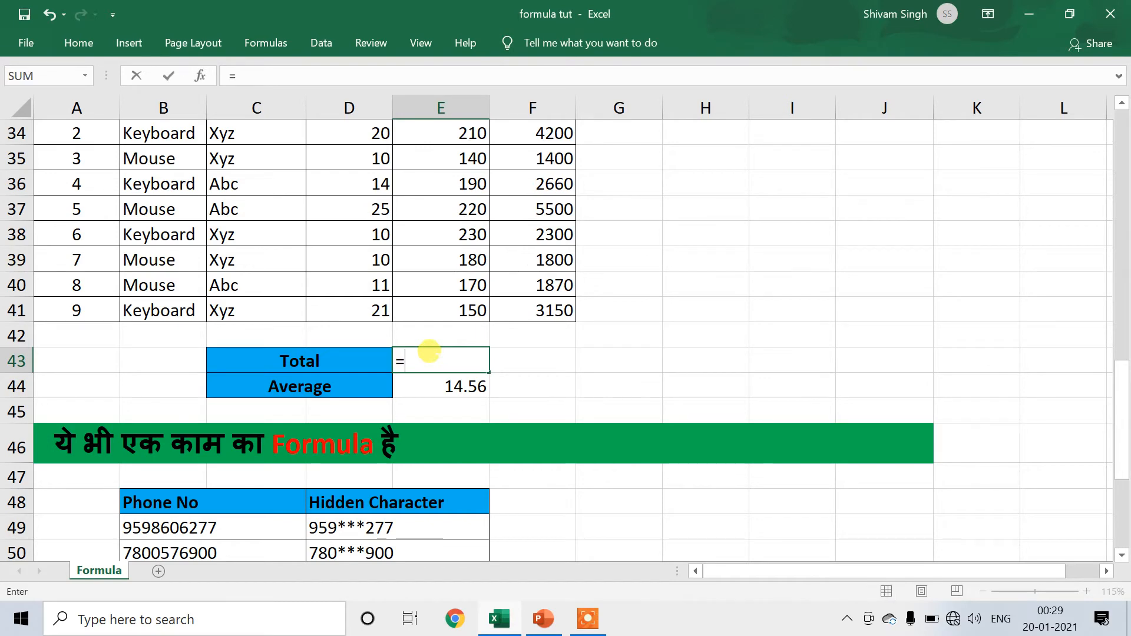
pyautogui.write('sub')
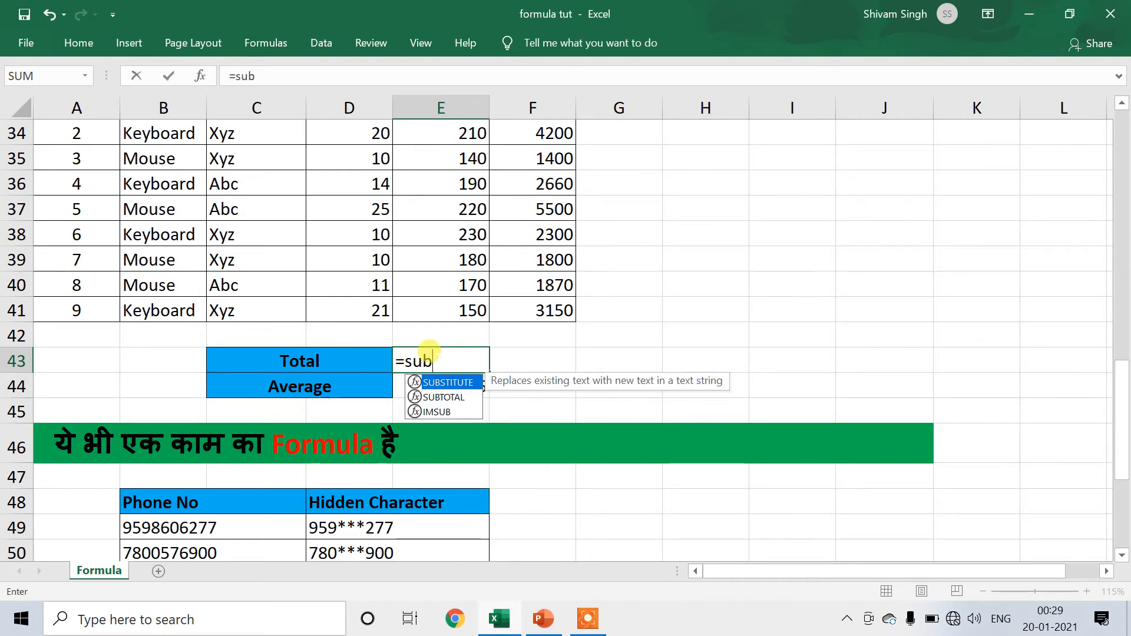
pyautogui.press('Down')
pyautogui.press('Tab')
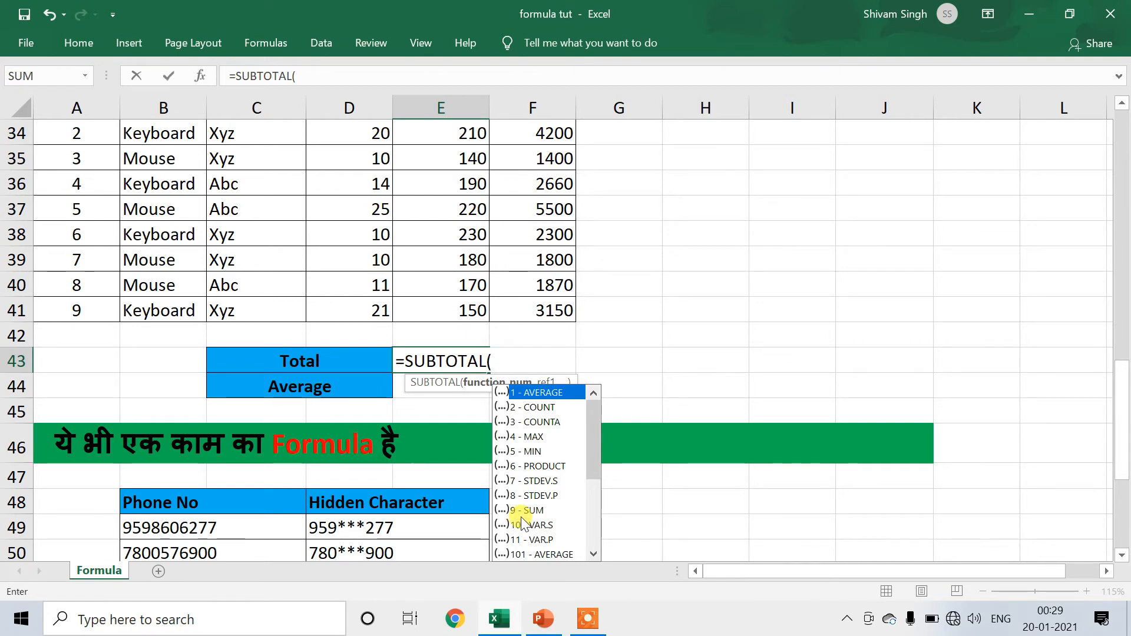
pyautogui.write(',')
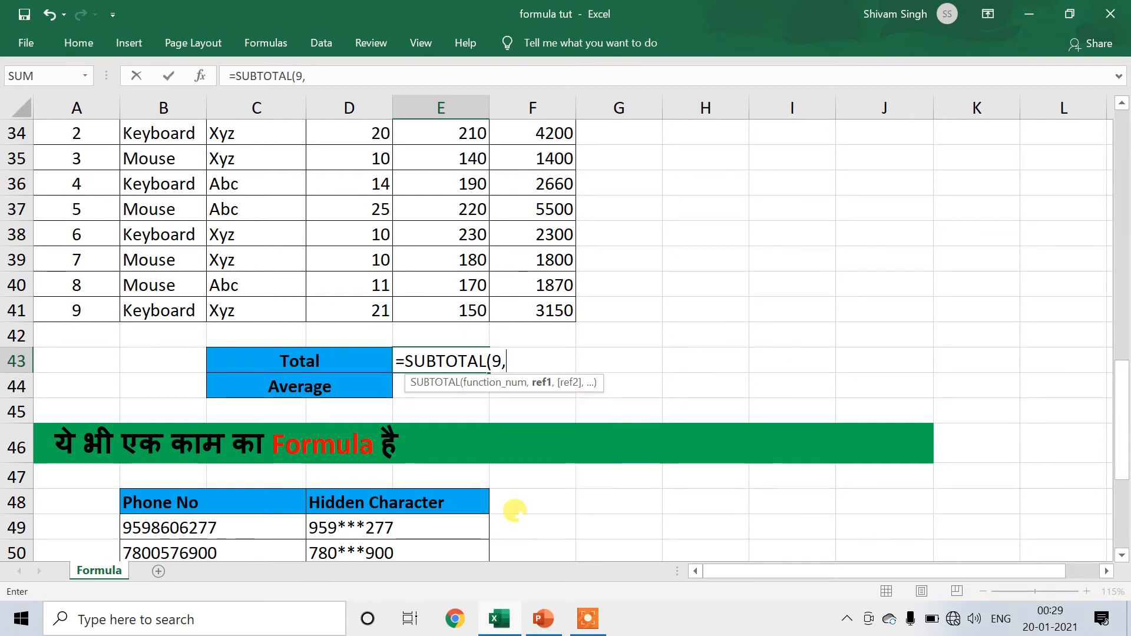
pyautogui.scroll(1, 514, 511)
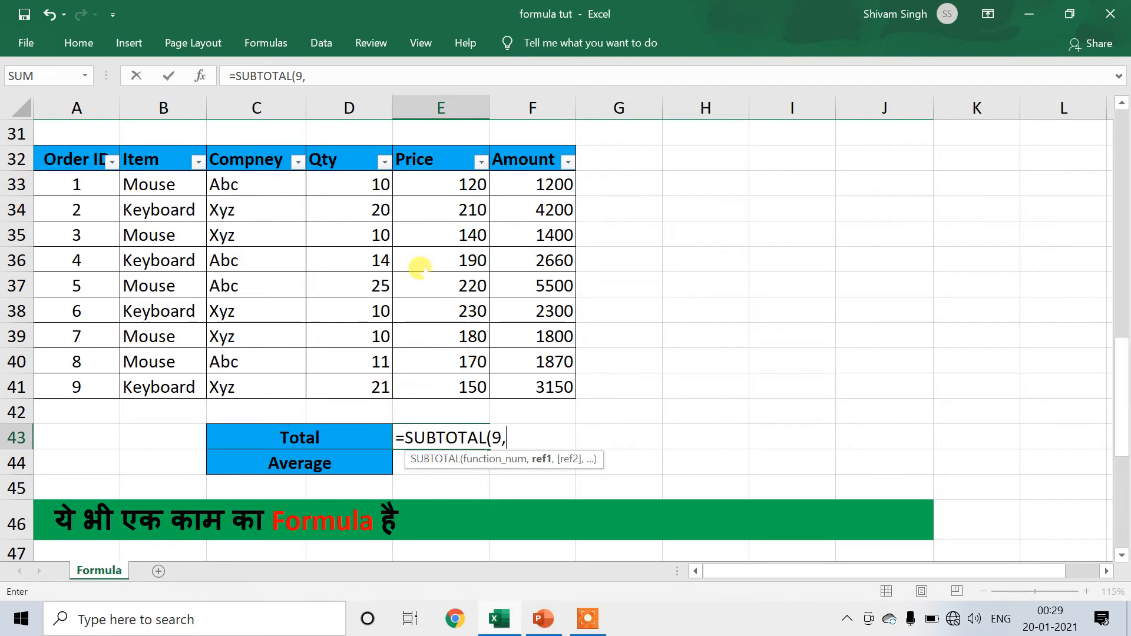
pyautogui.moveTo(352, 180); pyautogui.dragTo(361, 386)
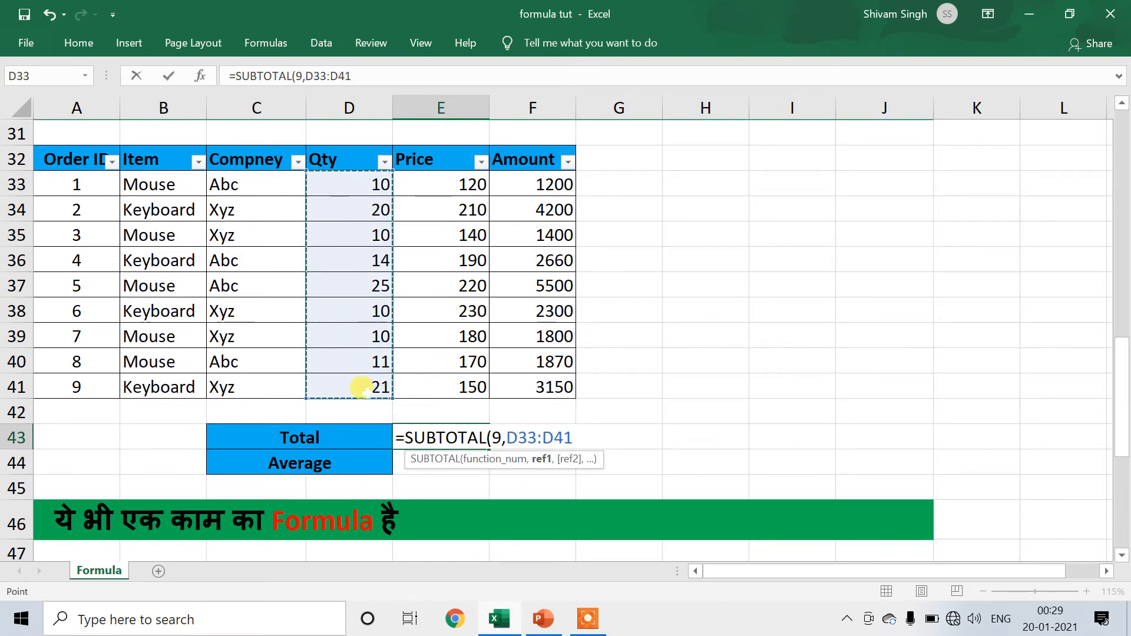
pyautogui.write(')')
pyautogui.press('Return')
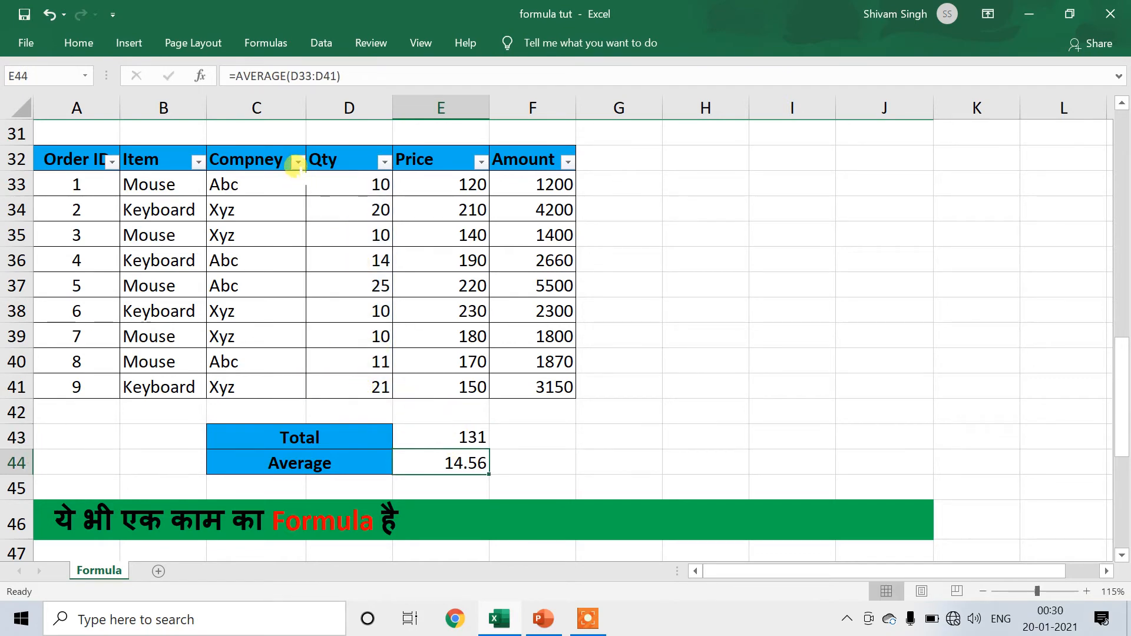
# - Filter the Compney column to Abc to test the new Total formula
pyautogui.click(297, 162)
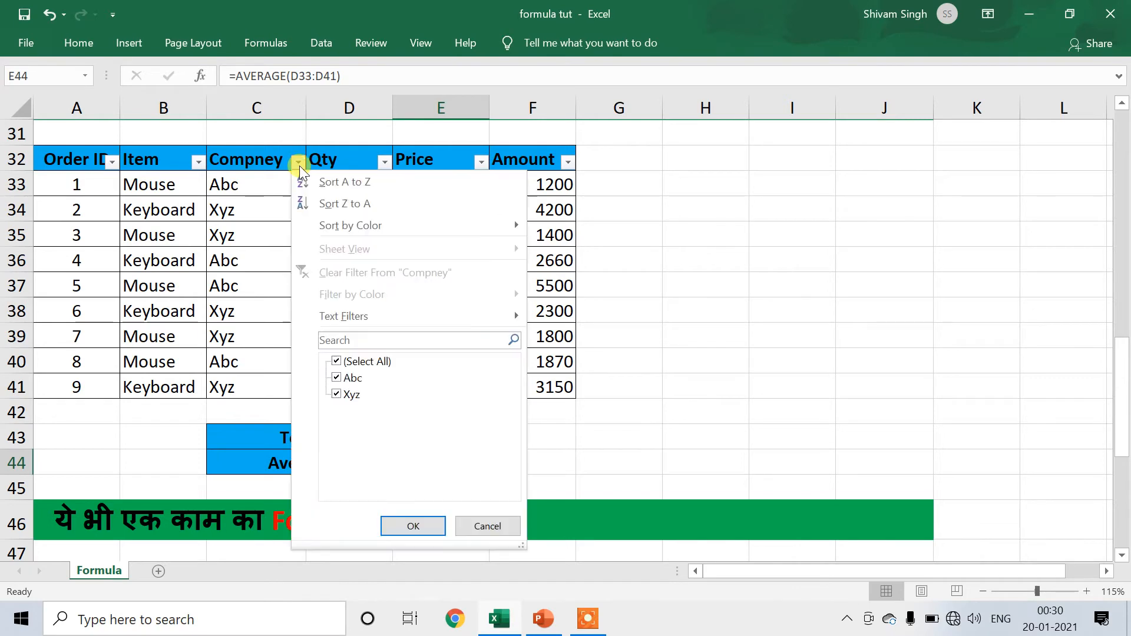
pyautogui.click(338, 361)
pyautogui.click(337, 378)
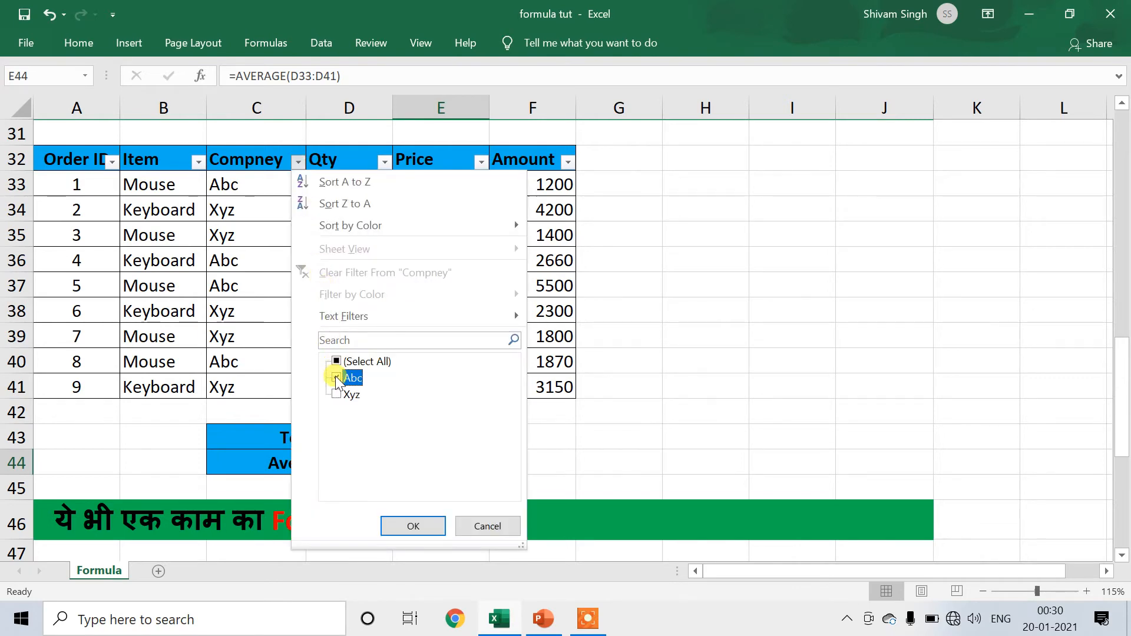
pyautogui.click(413, 526)
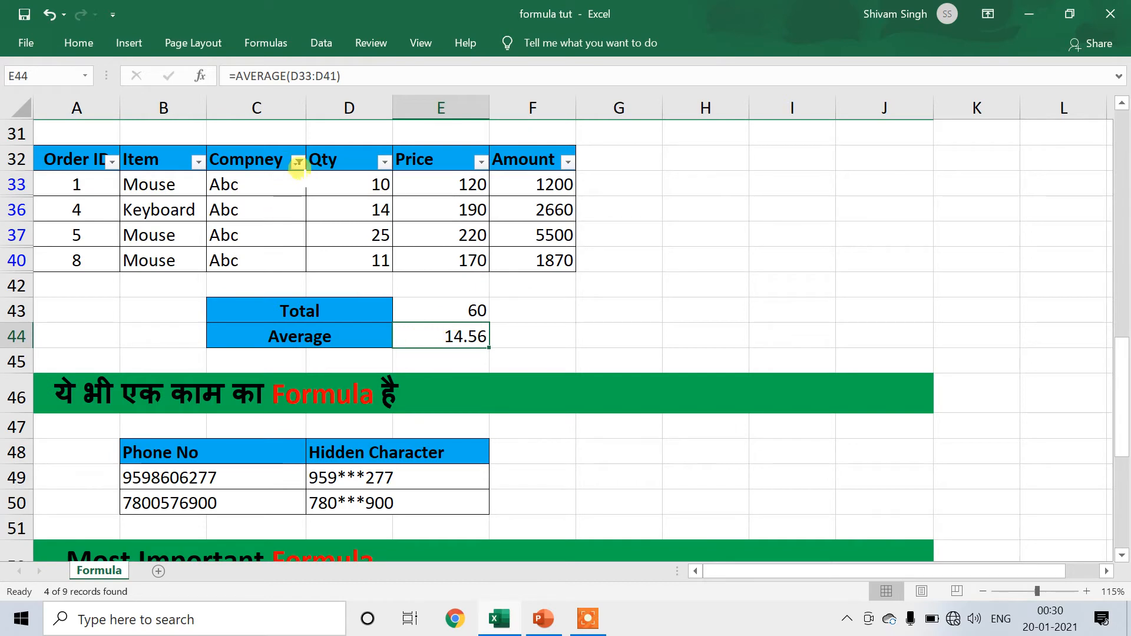
# - Select all companies again in the Compney filter to restore the full order list
pyautogui.click(299, 163)
pyautogui.click(336, 361)
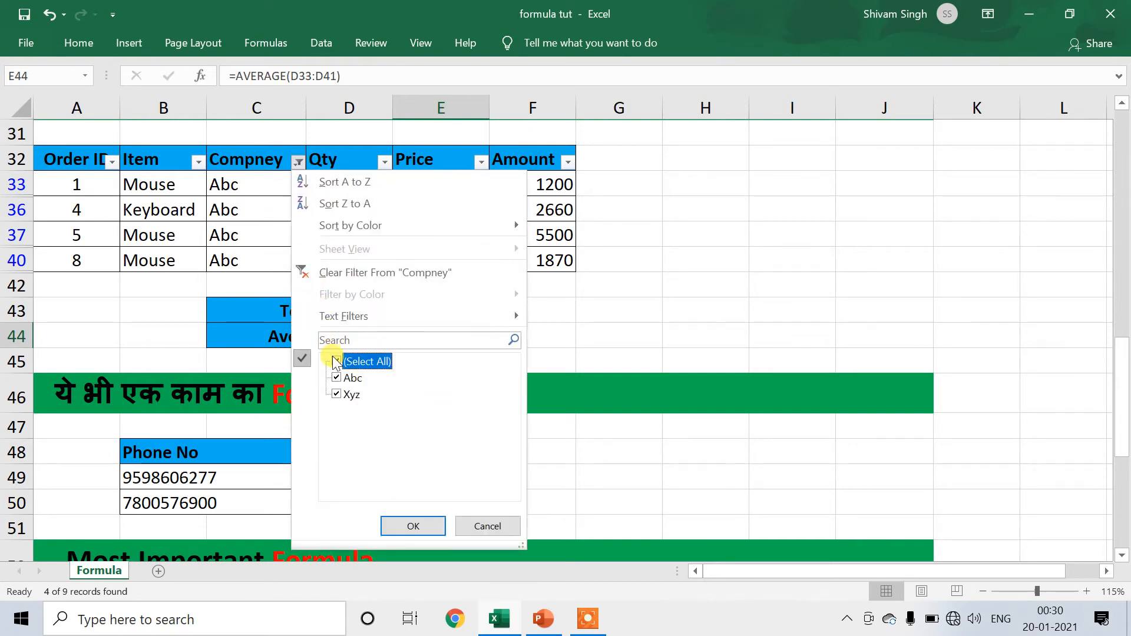
pyautogui.click(413, 525)
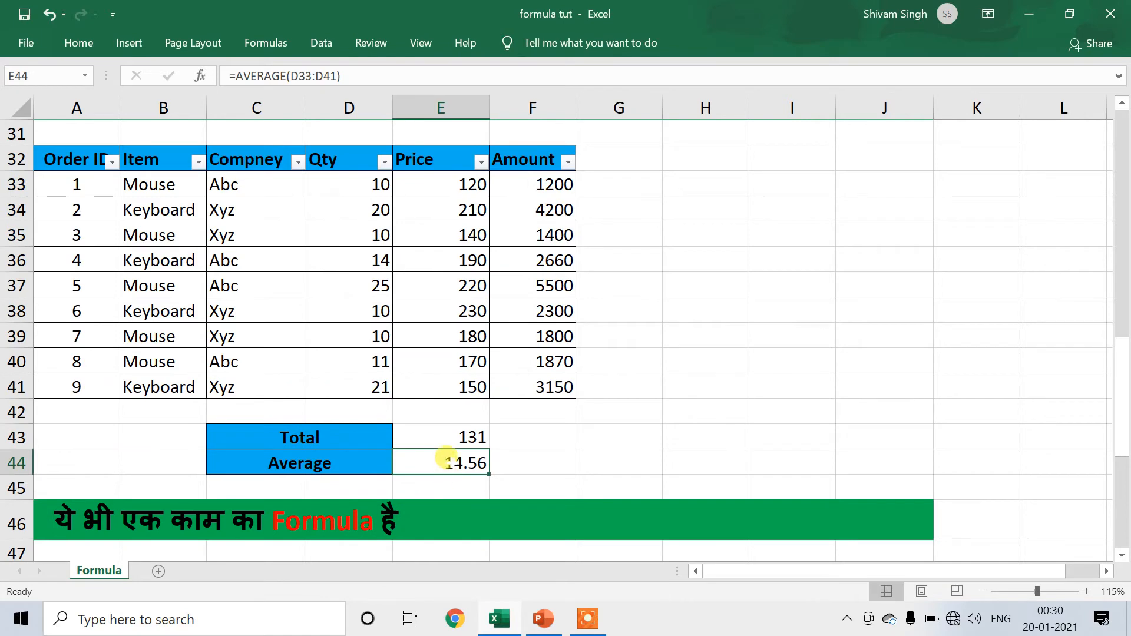
# - Replace the Average formula in E44 with =SUBTOTAL(1,D33:D41) to average the Qty column
pyautogui.press('Delete')
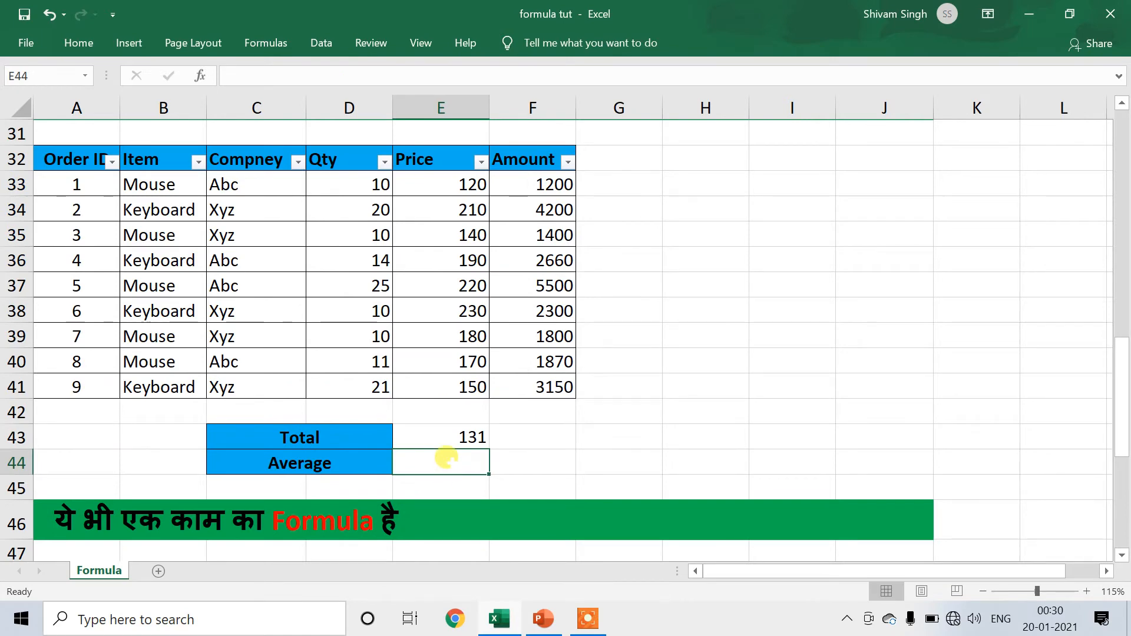
pyautogui.write('=sub')
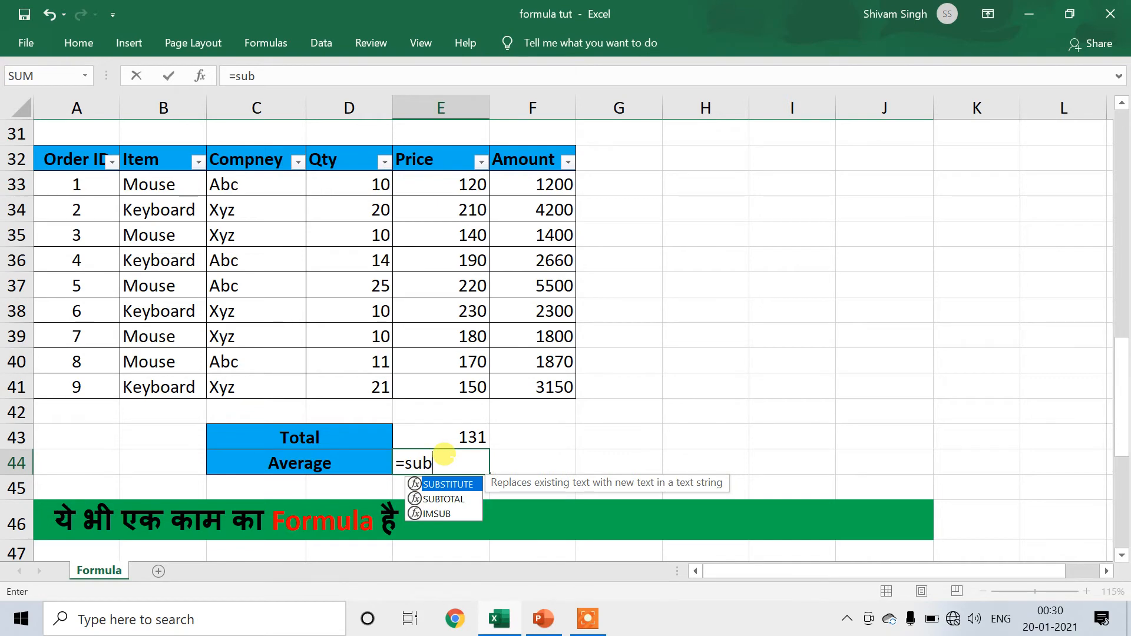
pyautogui.press('Down')
pyautogui.press('Tab')
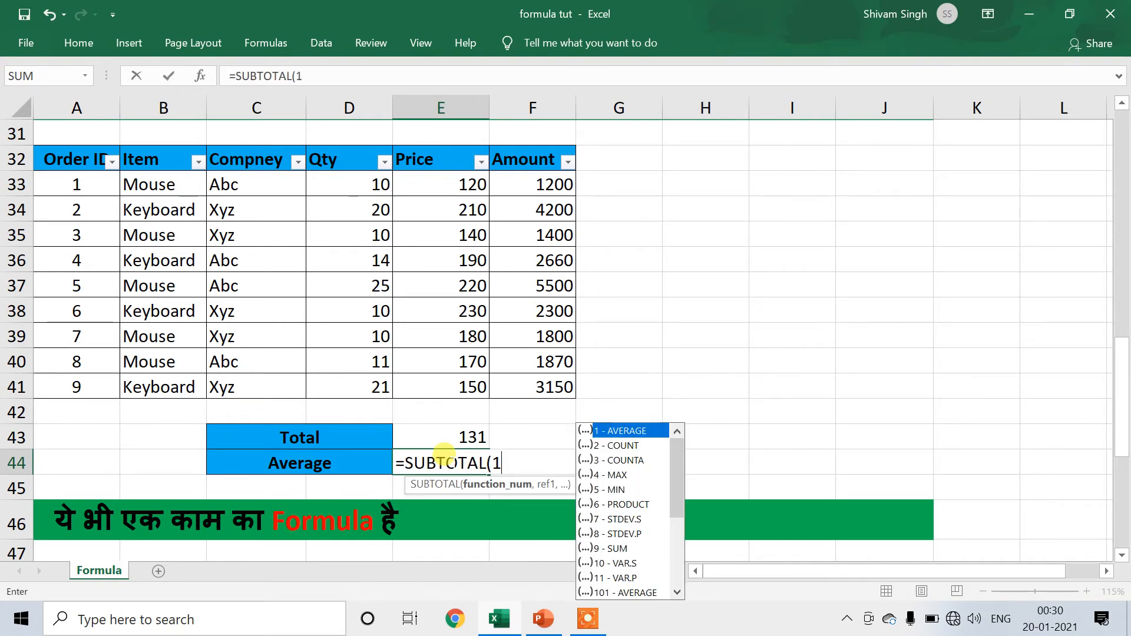
pyautogui.write('1,')
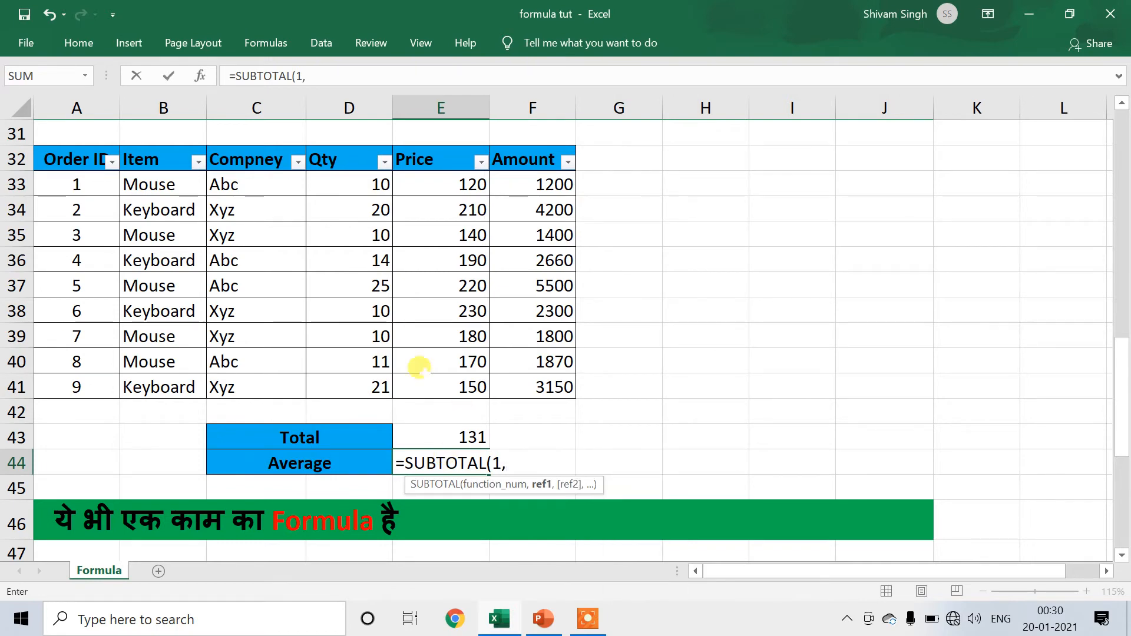
pyautogui.moveTo(351, 181); pyautogui.dragTo(354, 386)
pyautogui.write(')')
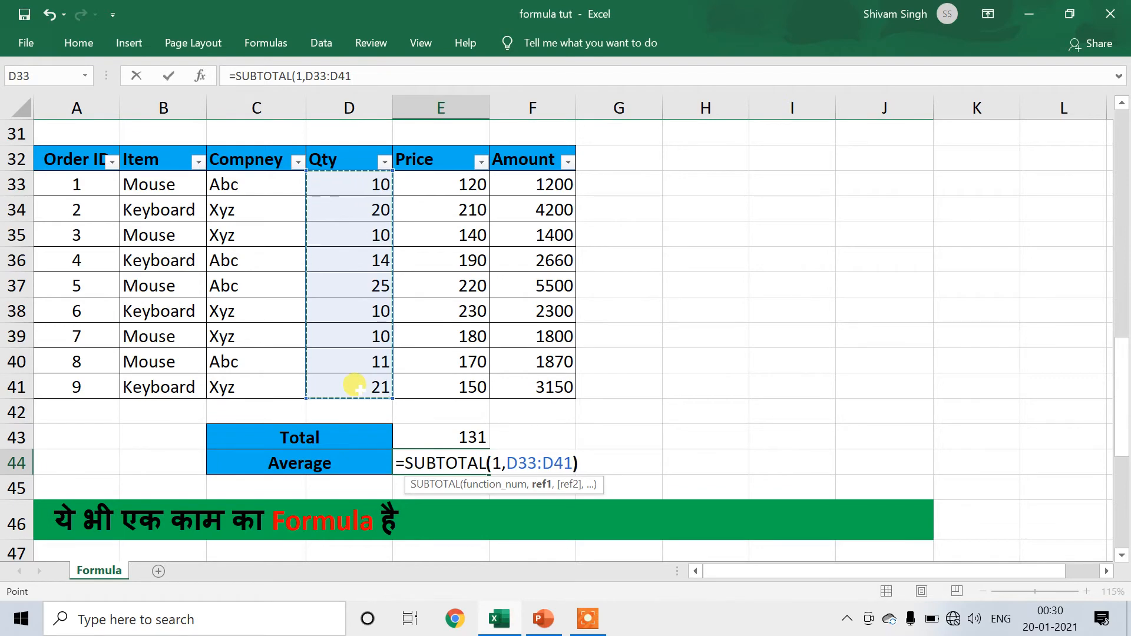
pyautogui.press('Return')
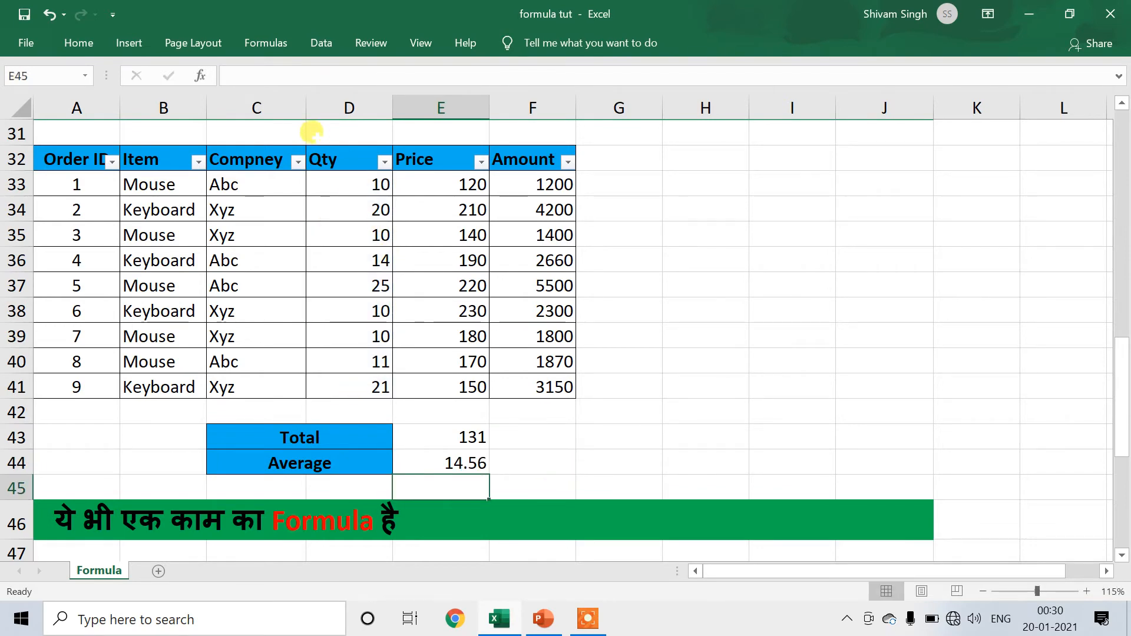
# - Exclude Abc in the Compney filter so that only the Xyz orders are shown
pyautogui.click(298, 162)
pyautogui.click(336, 378)
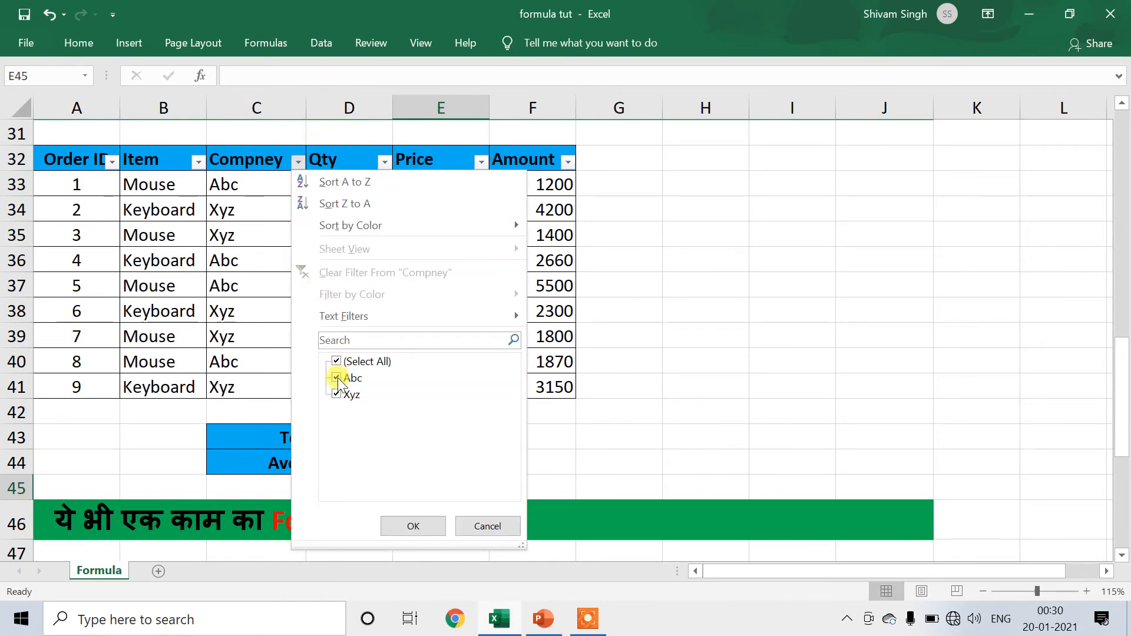
pyautogui.click(406, 526)
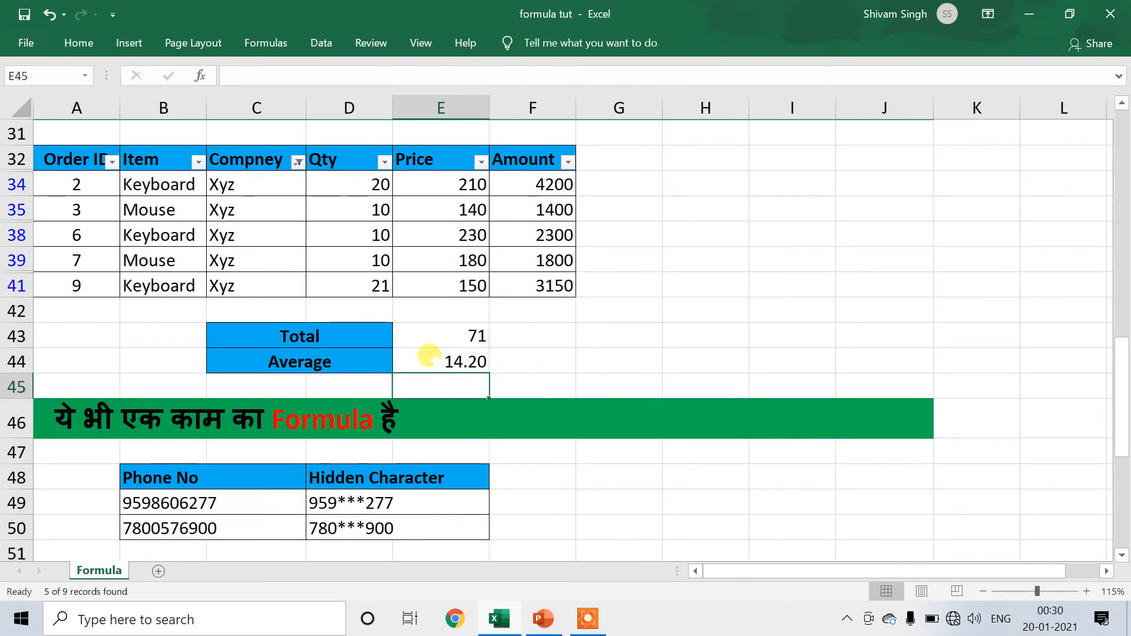
pyautogui.scroll(2, 449, 370)
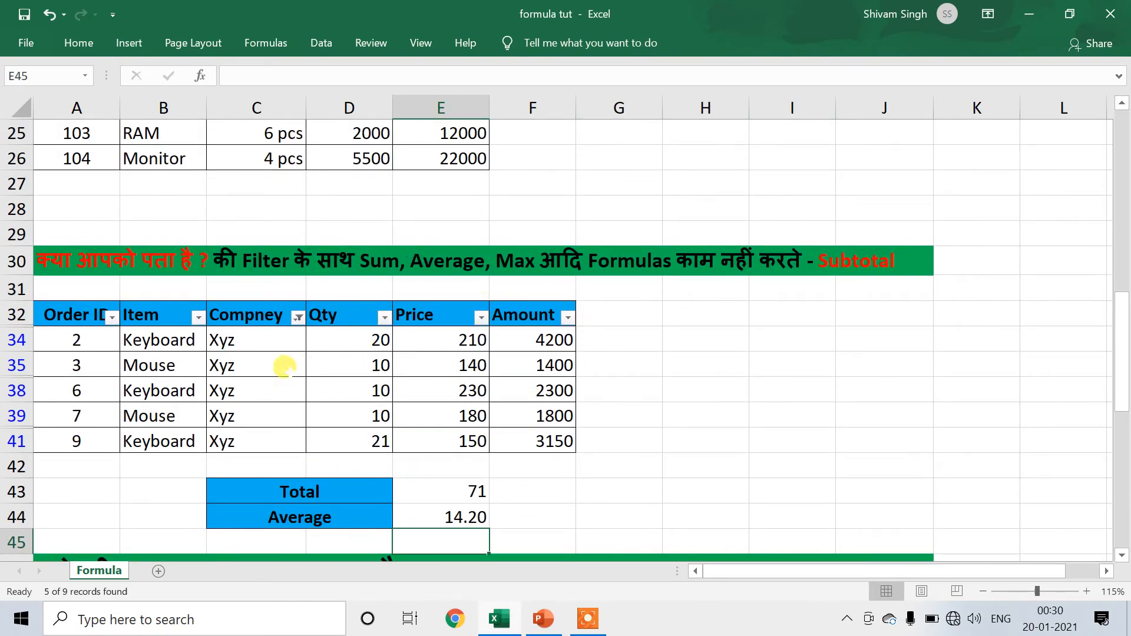
pyautogui.scroll(-1, 530, 352)
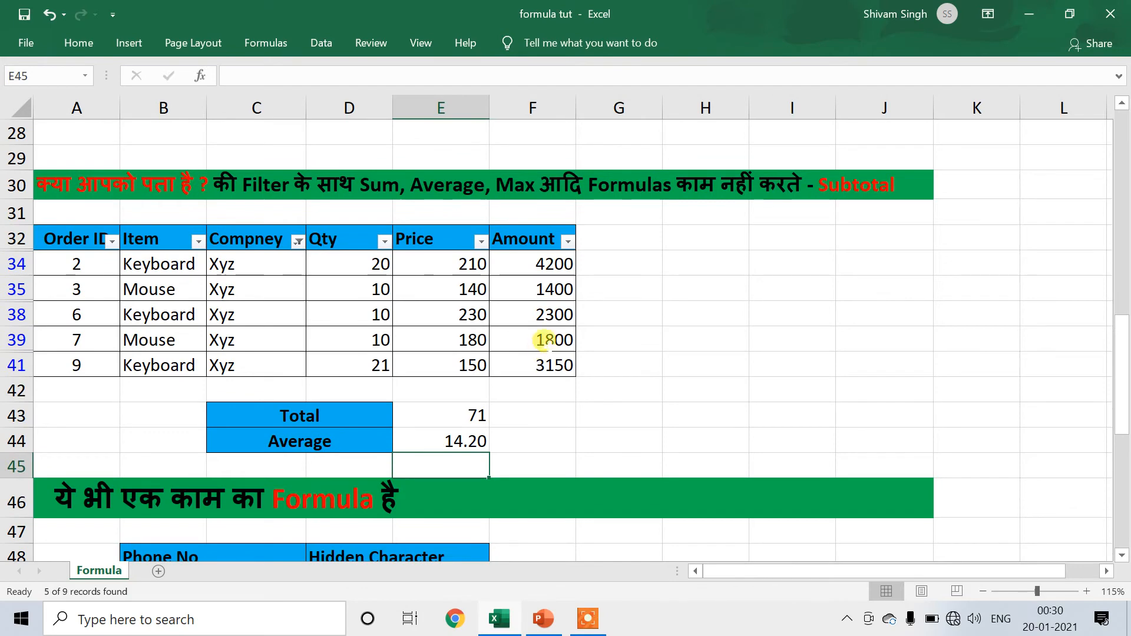
pyautogui.scroll(-3, 624, 319)
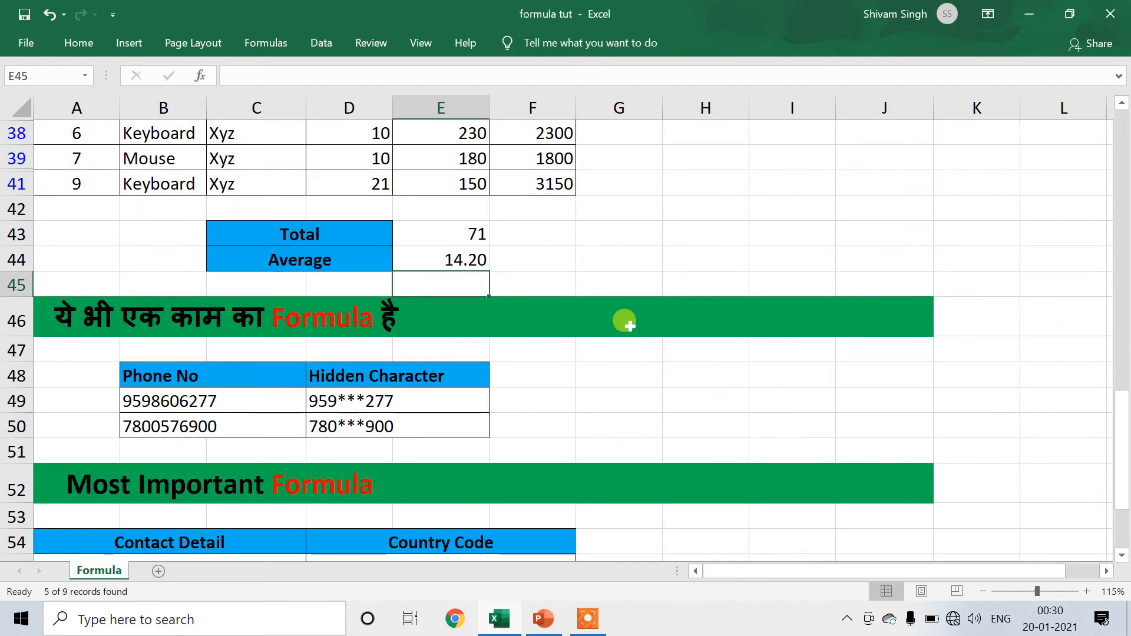
# - Enter =LEFT(B49,3)&"" in G49 to extract the first three characters of the first phone number
pyautogui.scroll(-1, 361, 389)
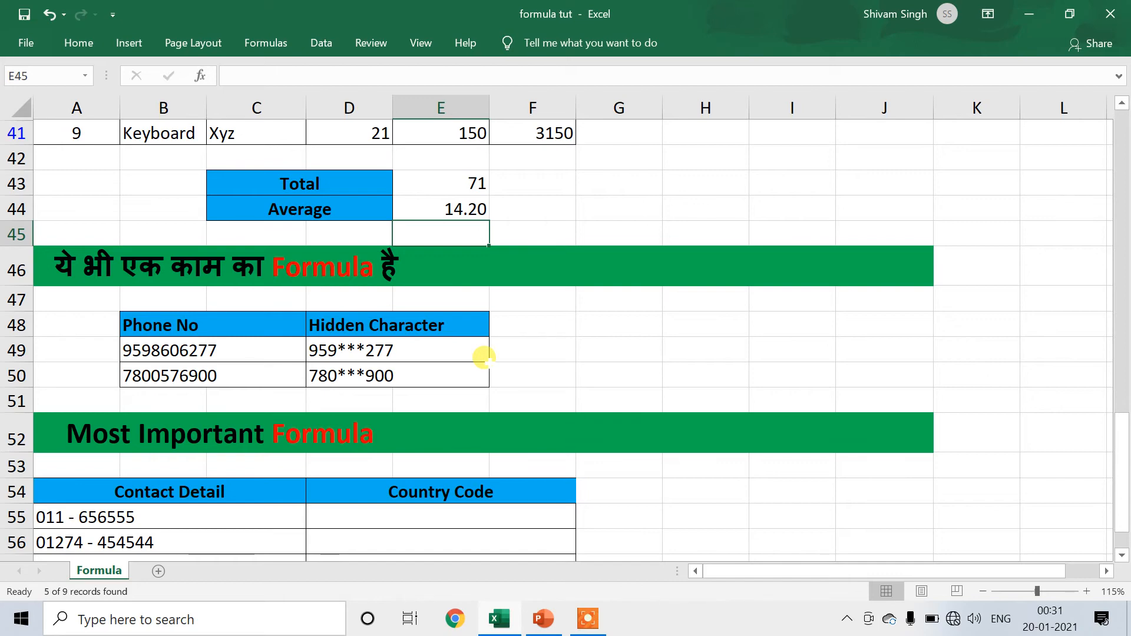
pyautogui.click(529, 349)
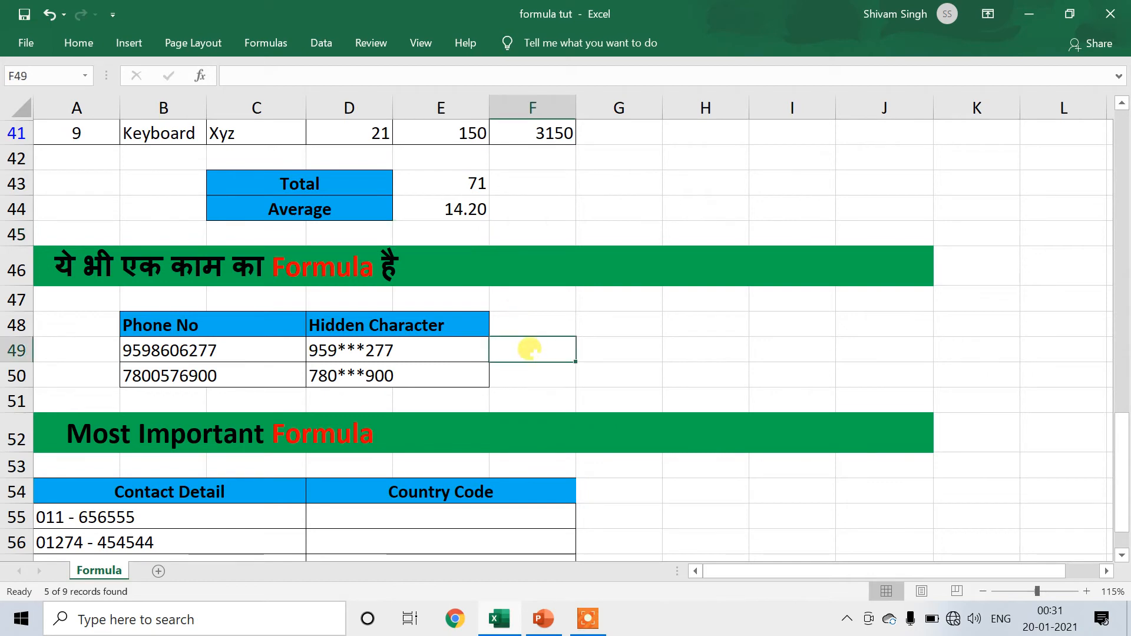
pyautogui.click(586, 348)
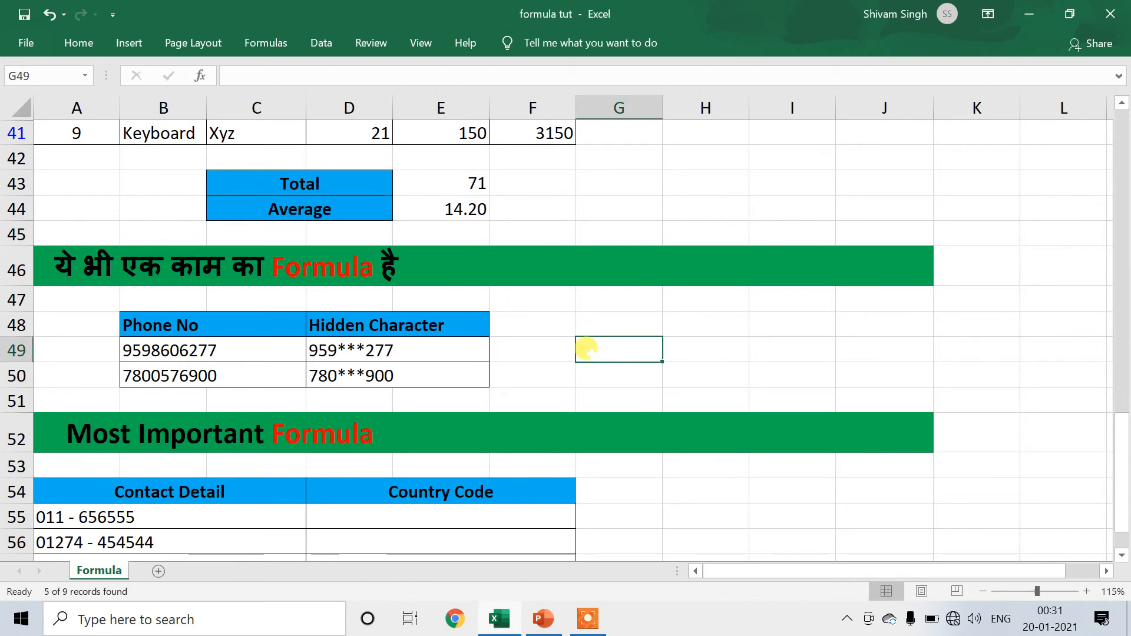
pyautogui.write('=')
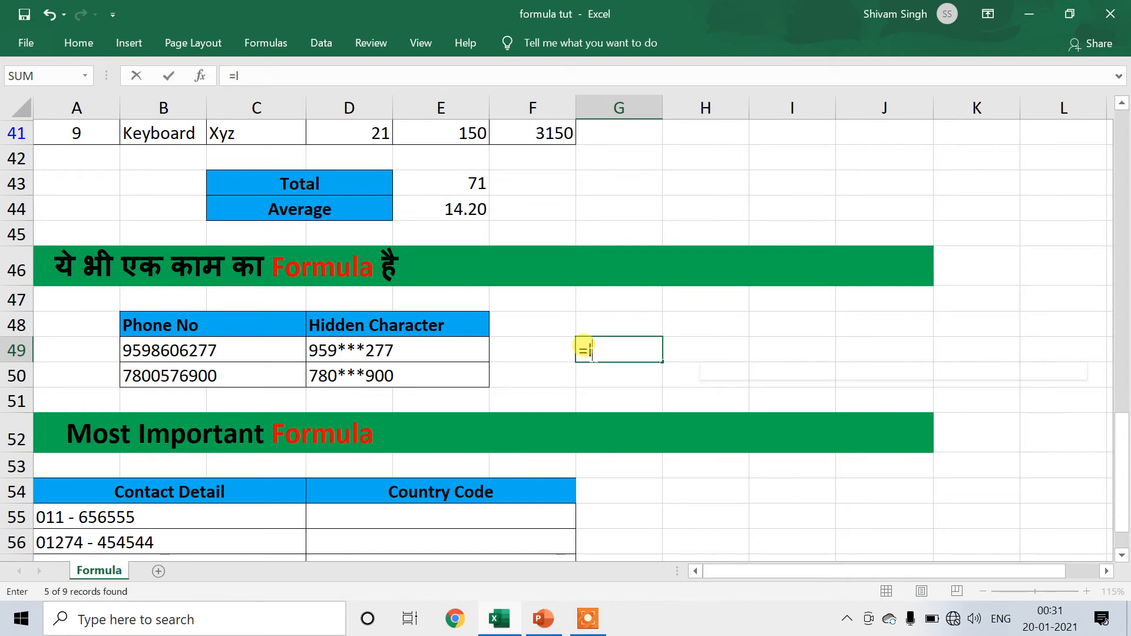
pyautogui.write('left')
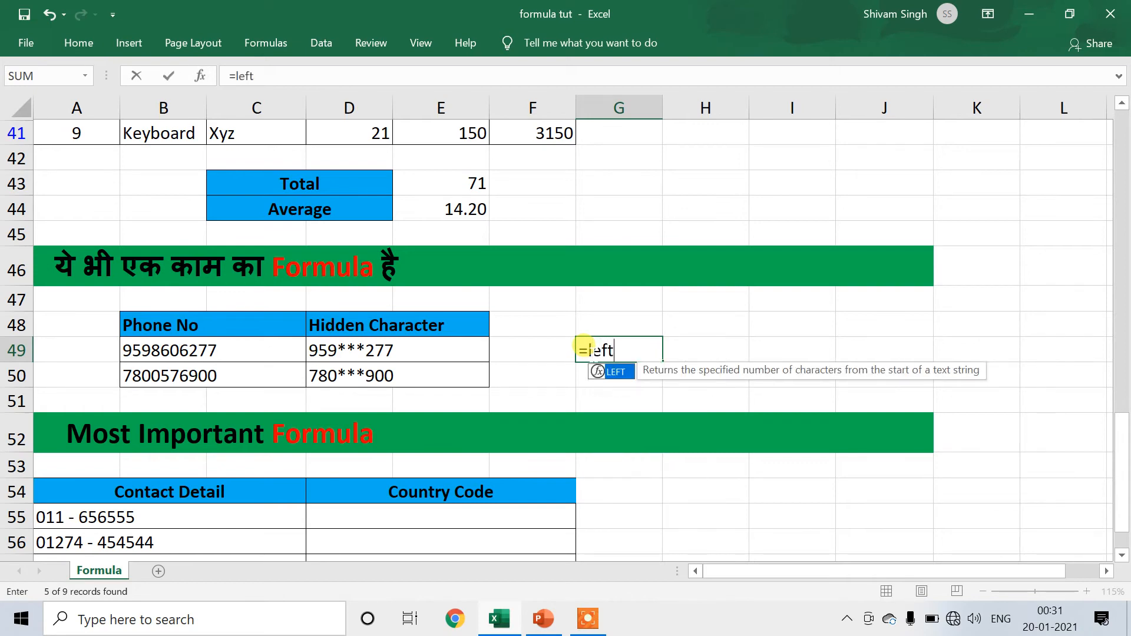
pyautogui.press('Tab')
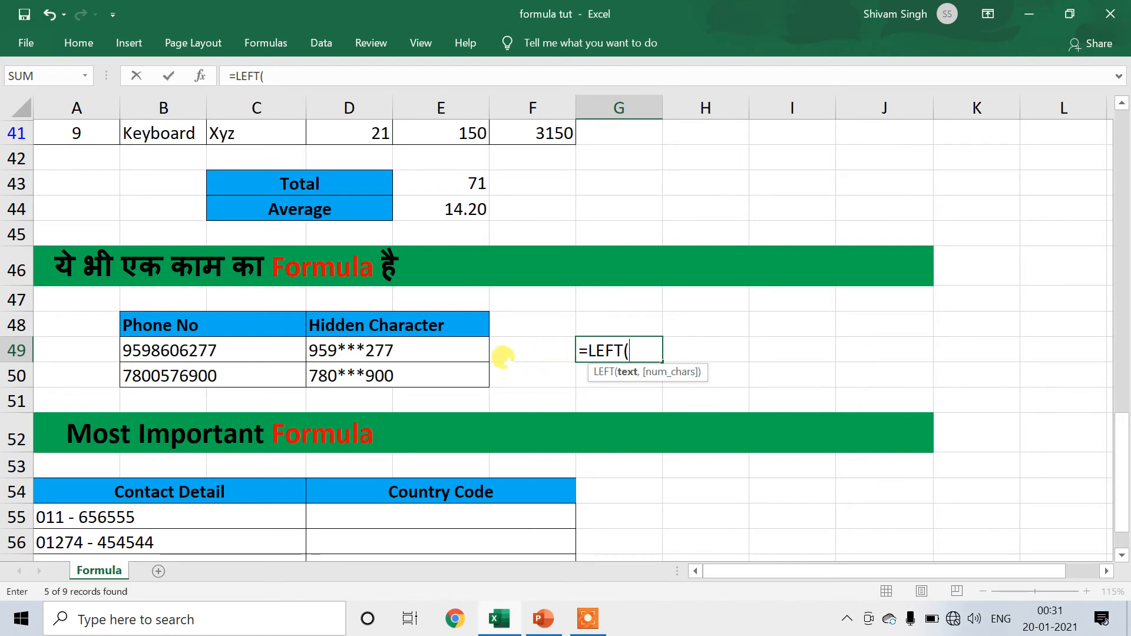
pyautogui.click(241, 346)
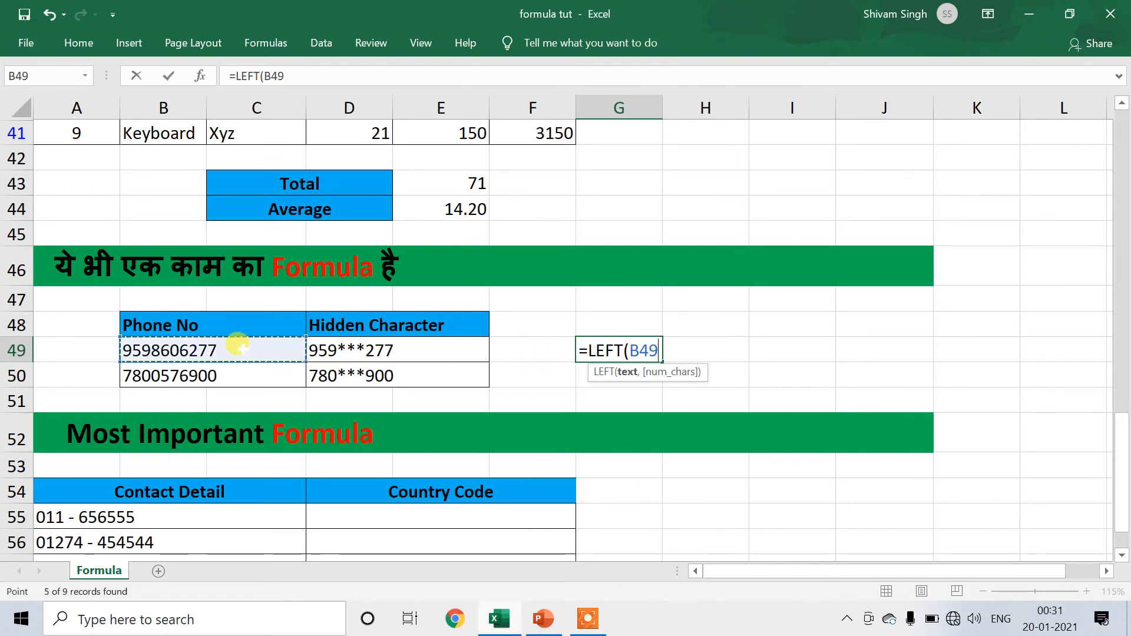
pyautogui.write(',')
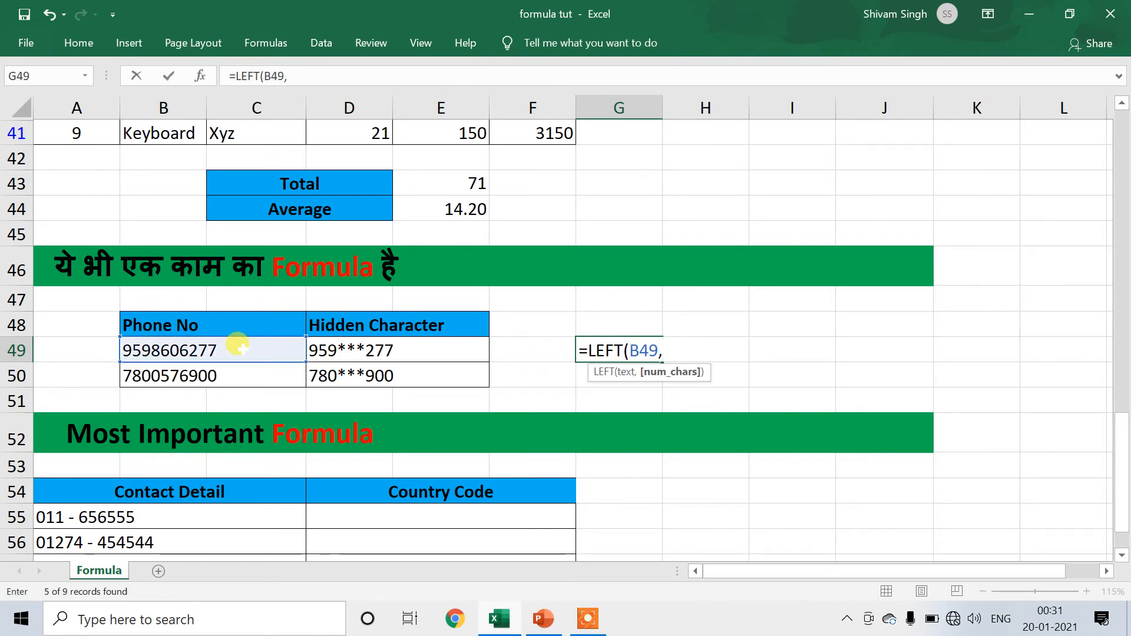
pyautogui.write('3')
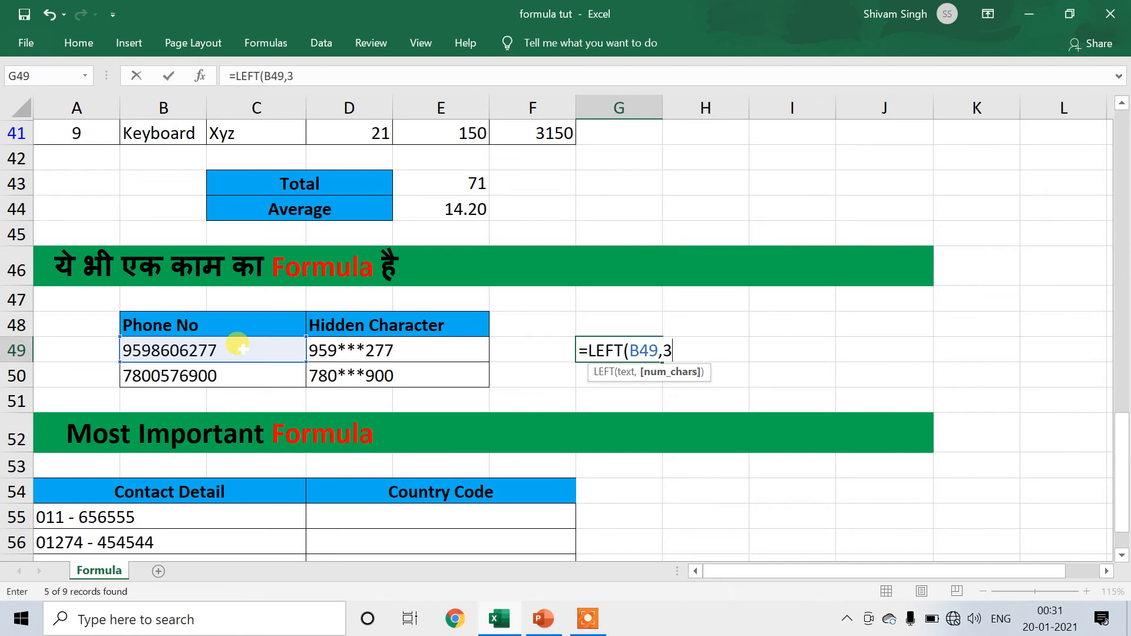
pyautogui.write(')')
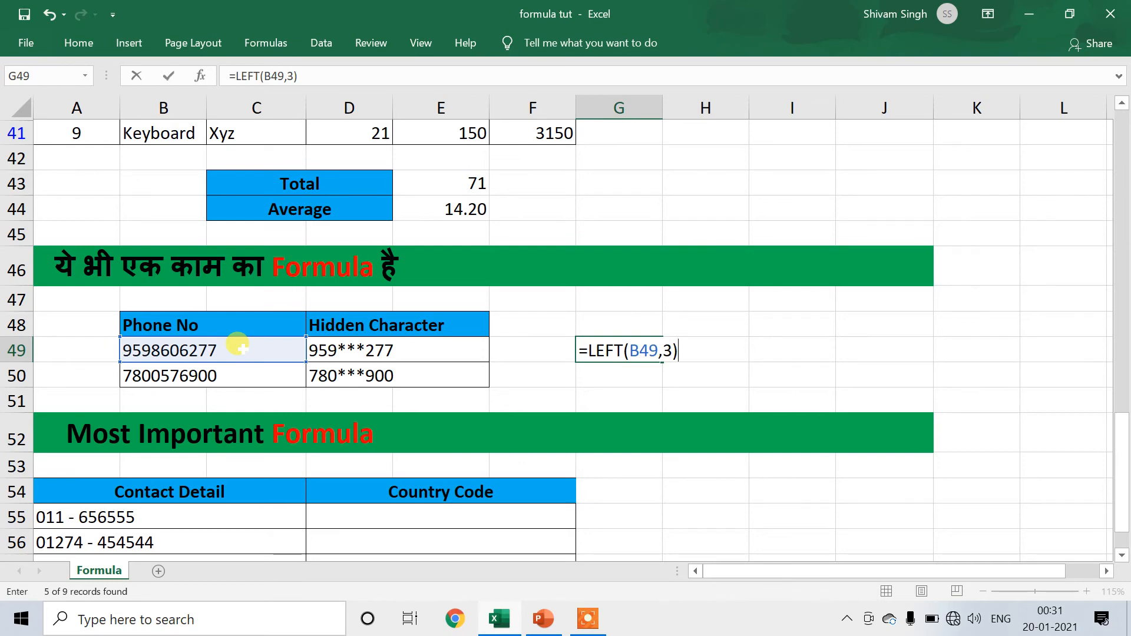
pyautogui.write('&')
pyautogui.write('""')
pyautogui.press('Left')
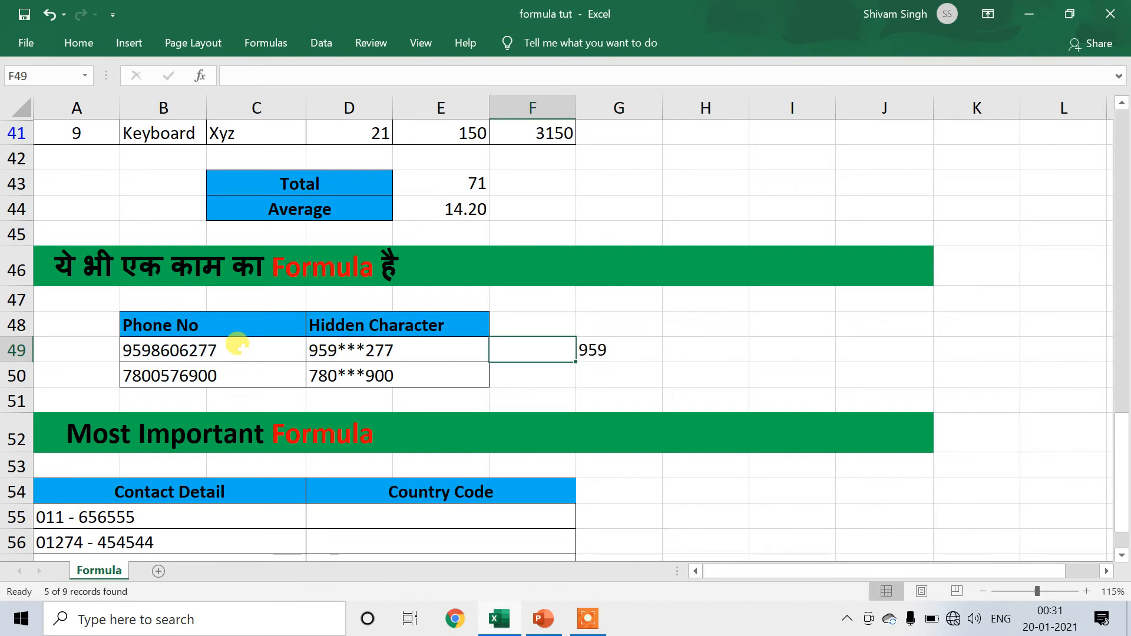
# - Edit the G49 formula to put *** between the quotation marks and append another & operator
pyautogui.press('Right')
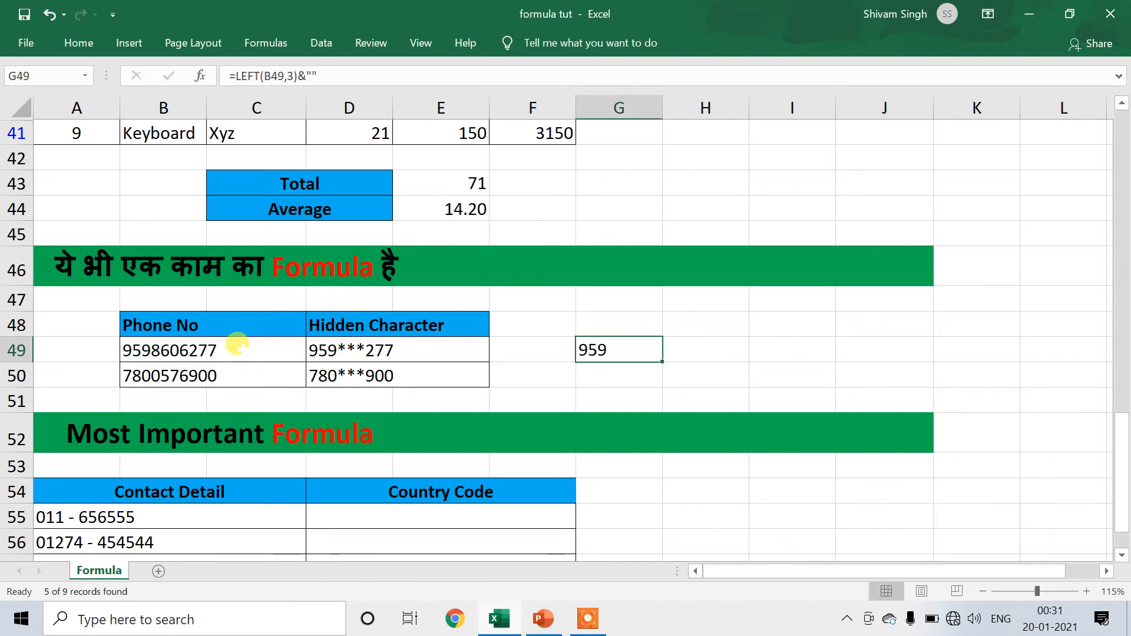
pyautogui.press('F2')
pyautogui.press('Left')
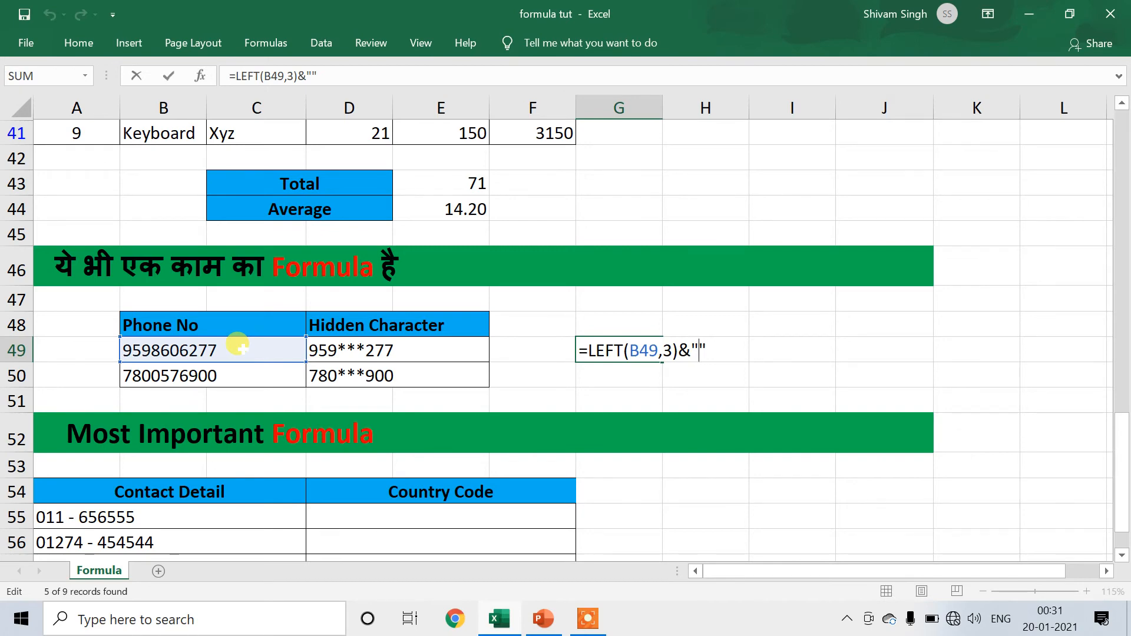
pyautogui.write('***')
pyautogui.press('Right')
pyautogui.write('&')
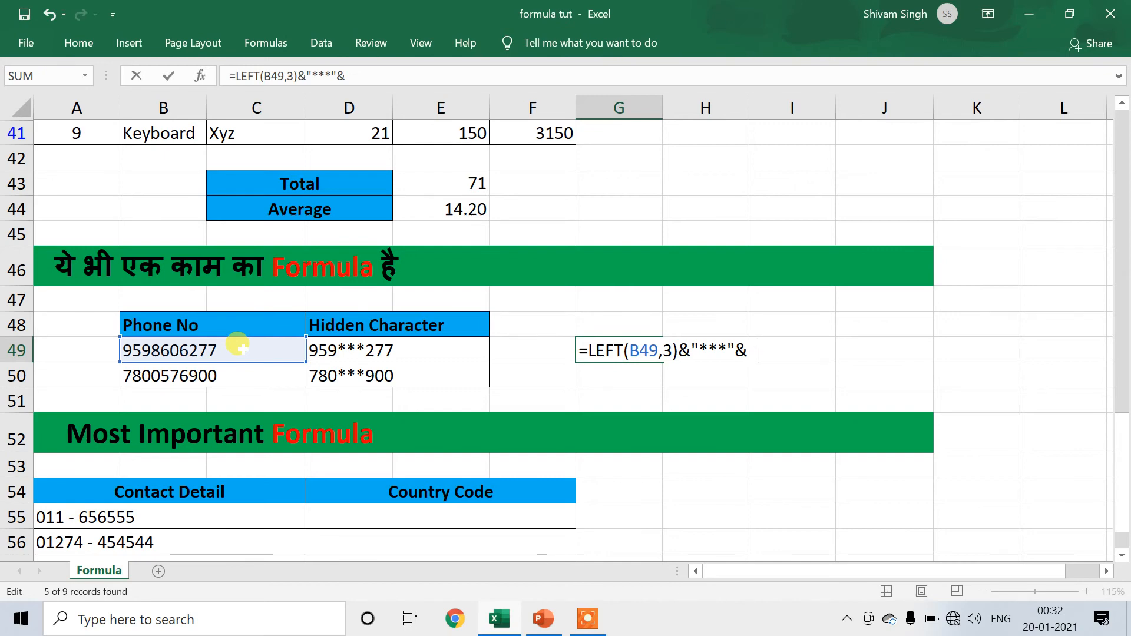
# - Complete the G49 formula with RIGHT(B49,3) to append the last three characters of the phone number
pyautogui.write('Right')
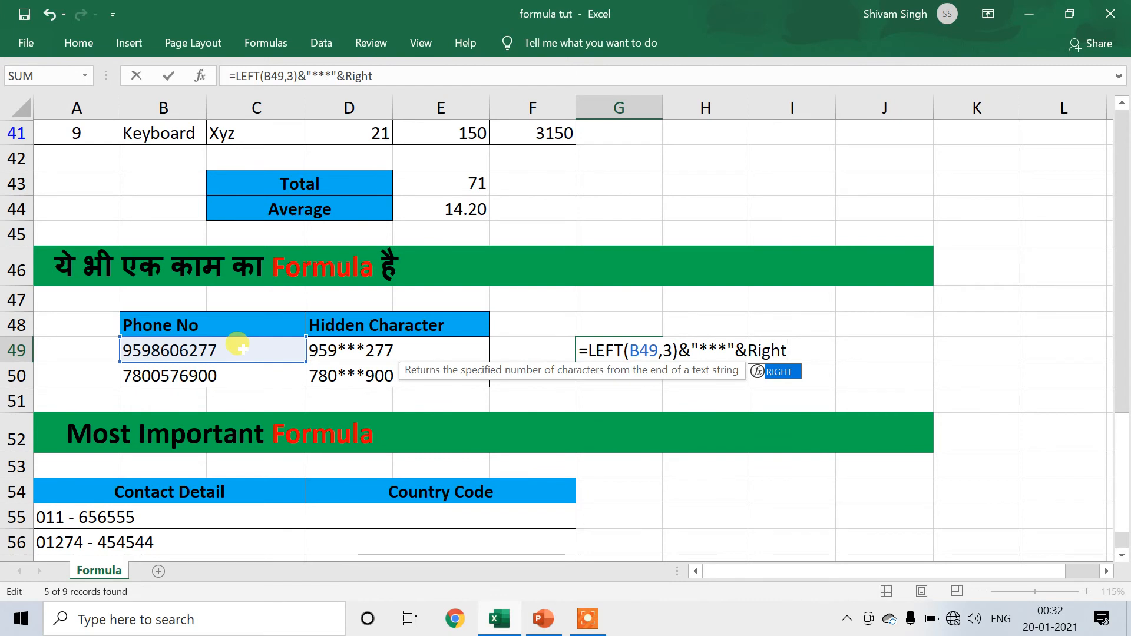
pyautogui.press('Tab')
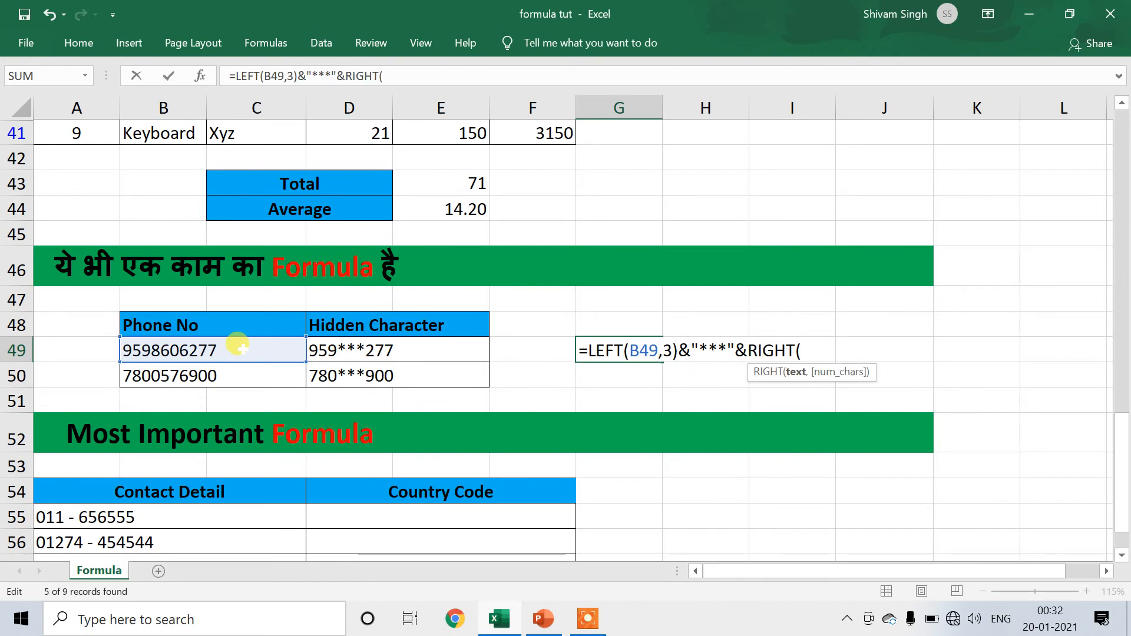
pyautogui.click(171, 348)
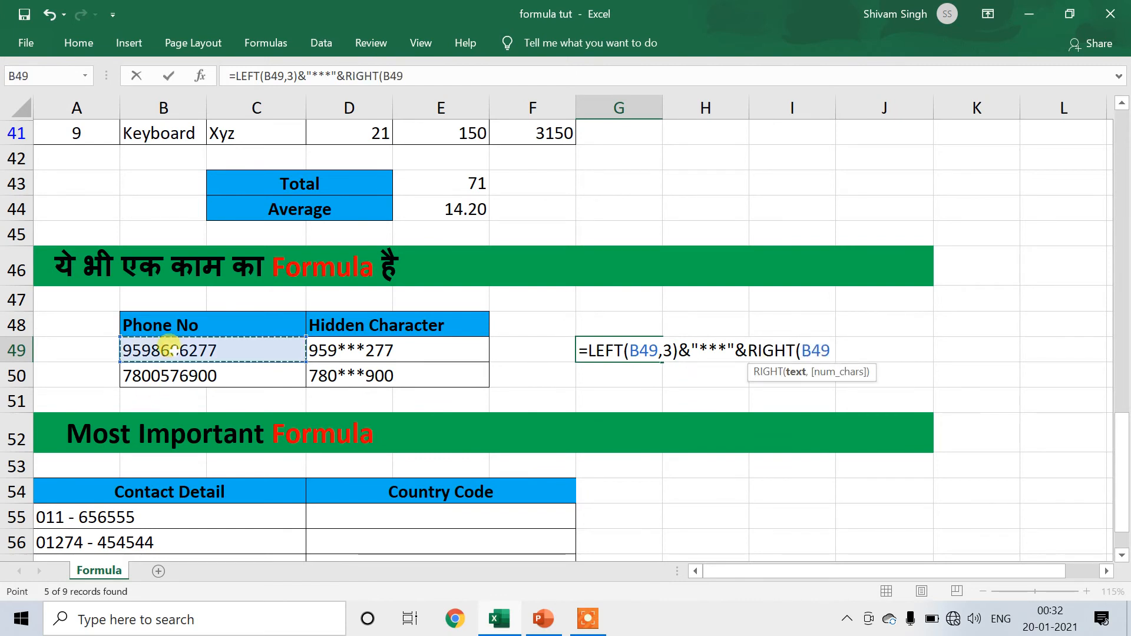
pyautogui.write(',')
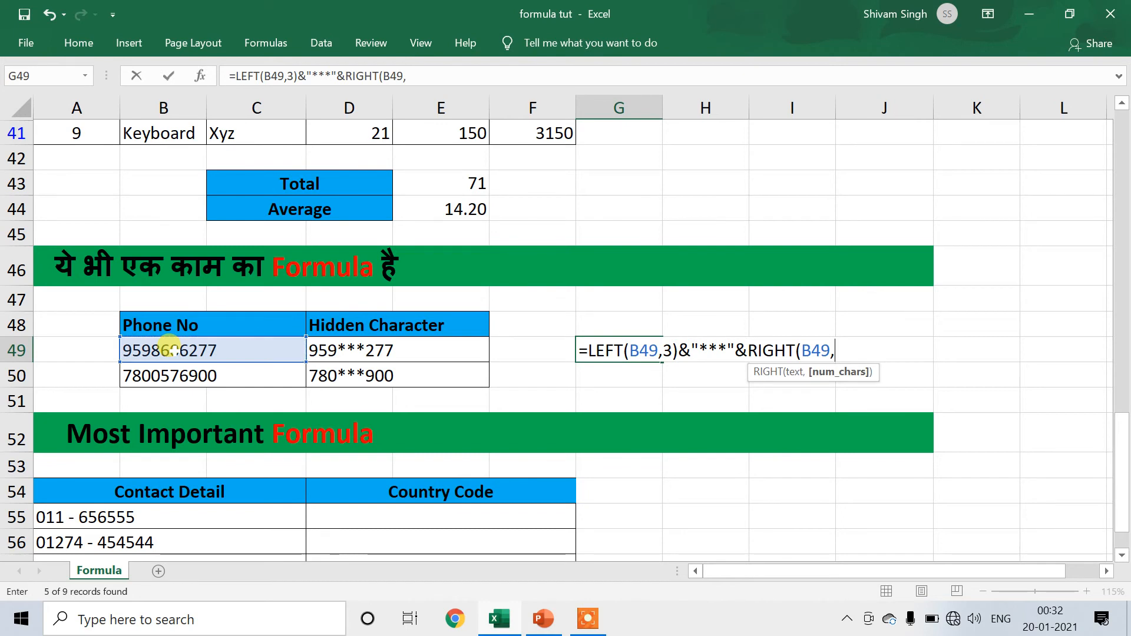
pyautogui.write('3)')
pyautogui.press('Return')
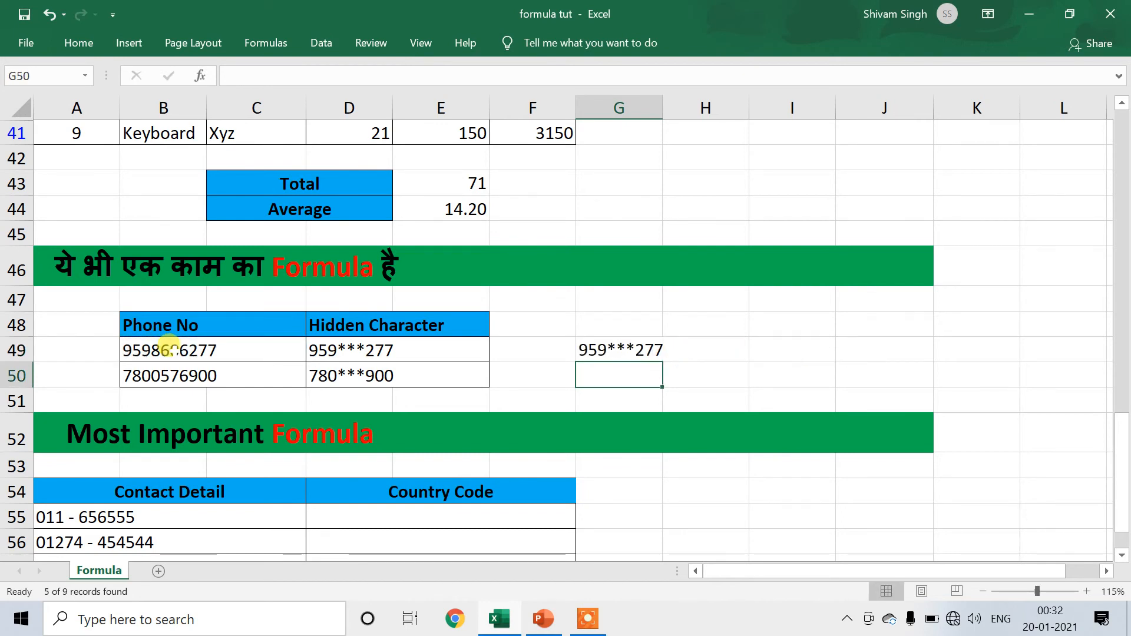
pyautogui.click(591, 348)
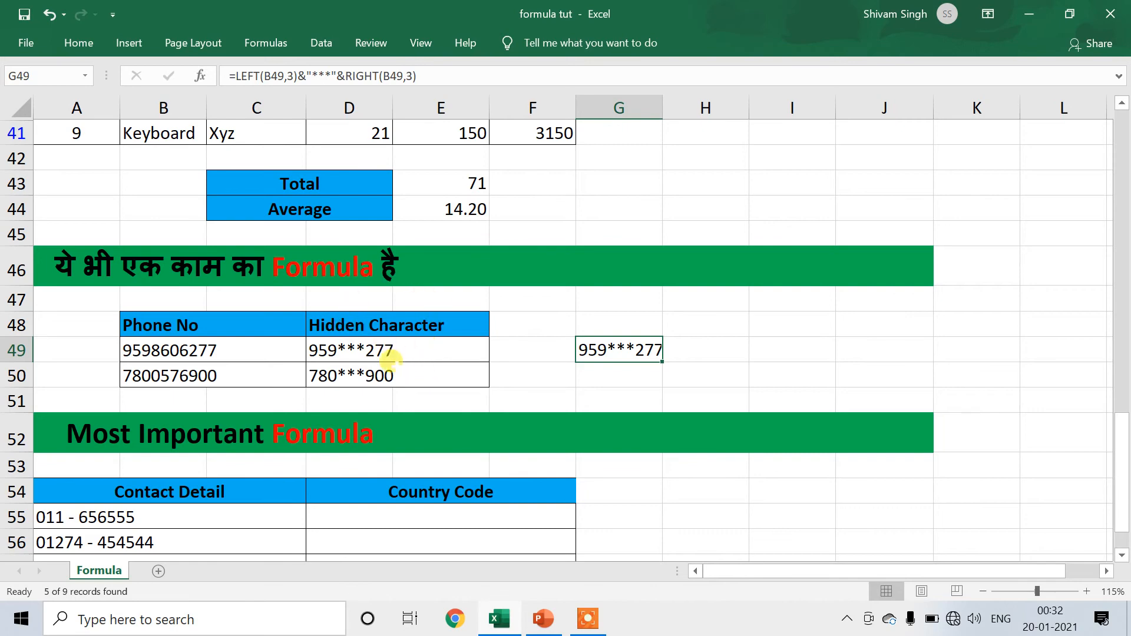
# - Begin the Country Code formula in D55 with LEFT on A55 and a nested SEARCH whose find text is an empty pair of quotes
pyautogui.scroll(-4, 468, 371)
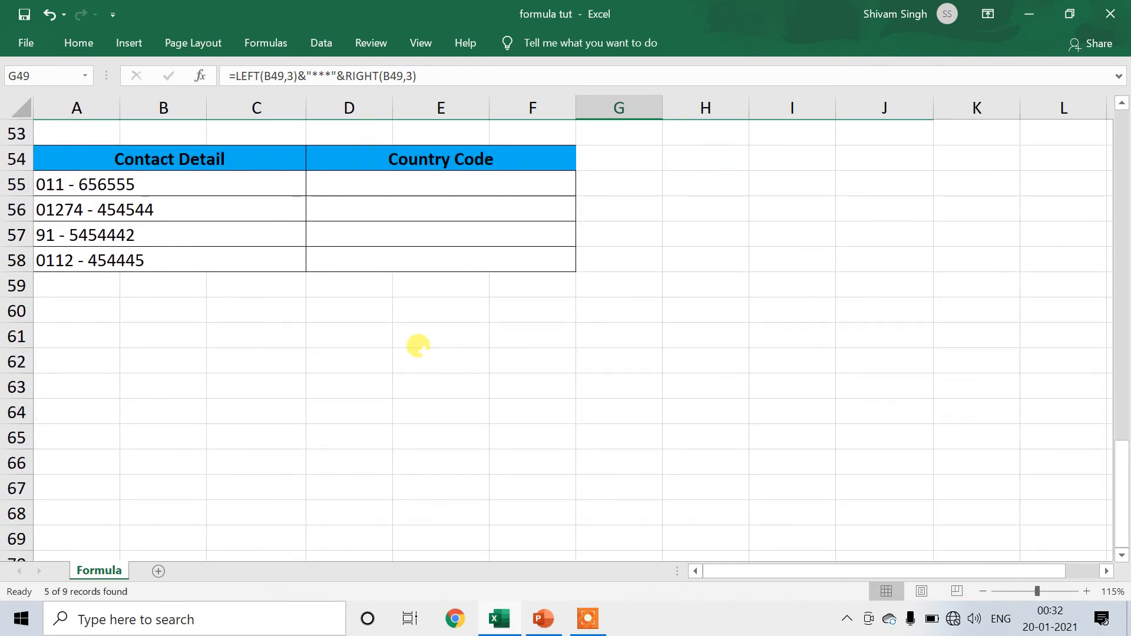
pyautogui.scroll(1, 418, 346)
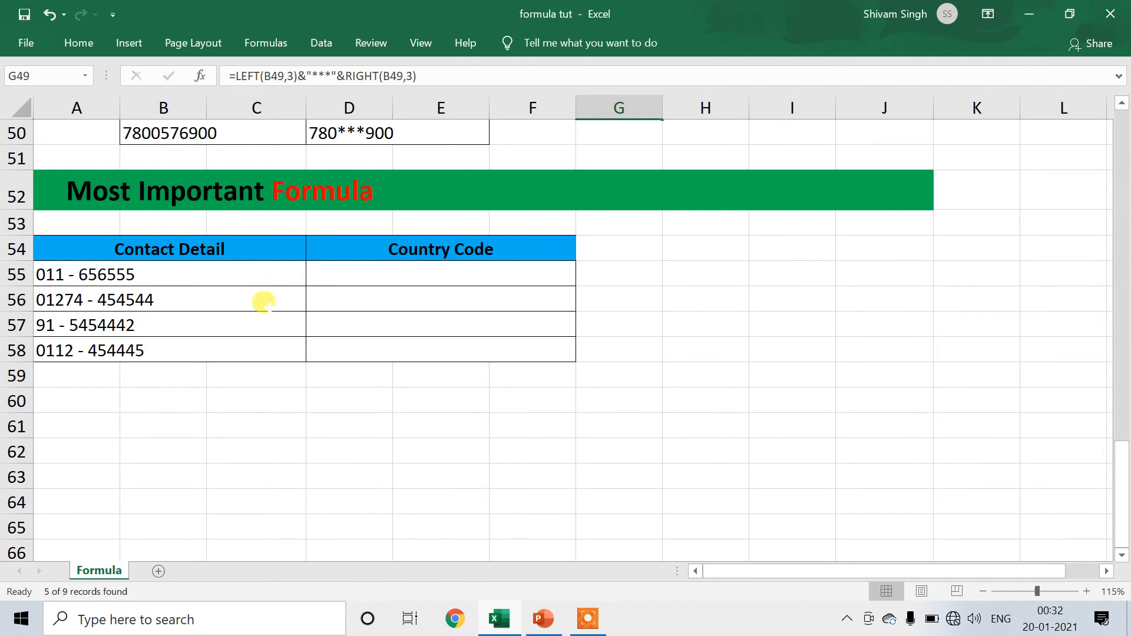
pyautogui.click(368, 277)
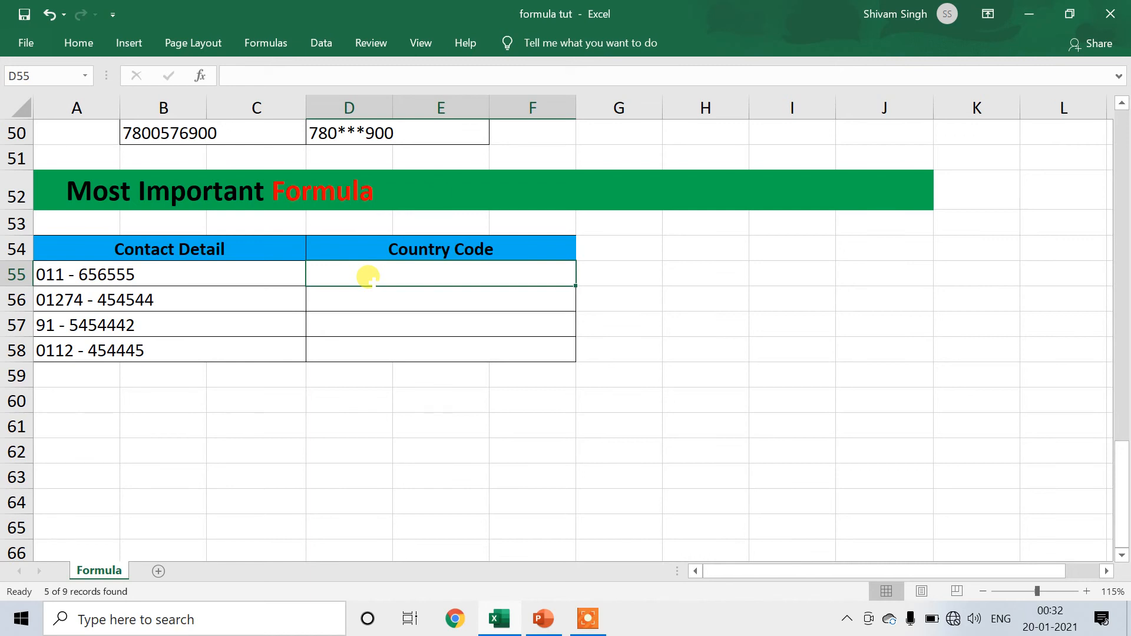
pyautogui.write('=')
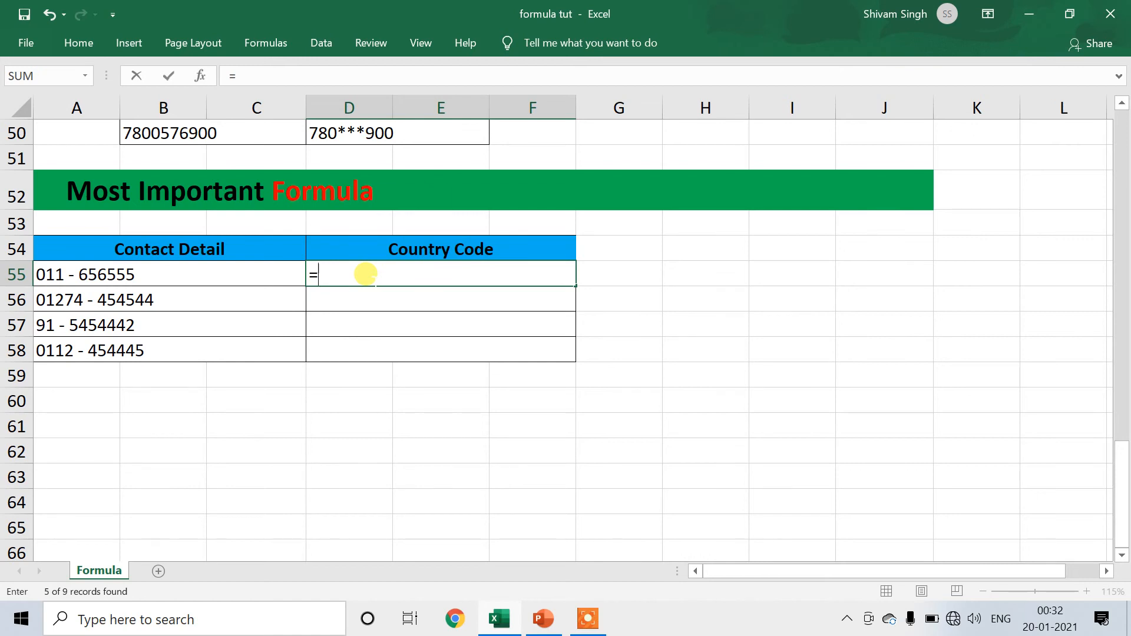
pyautogui.write('left')
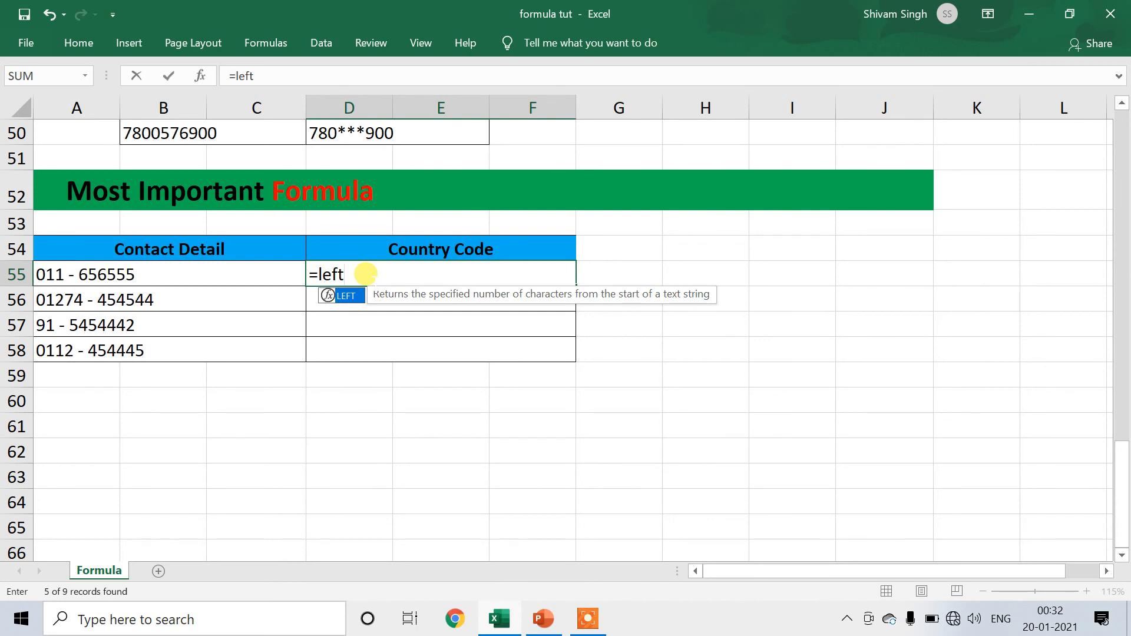
pyautogui.write('(')
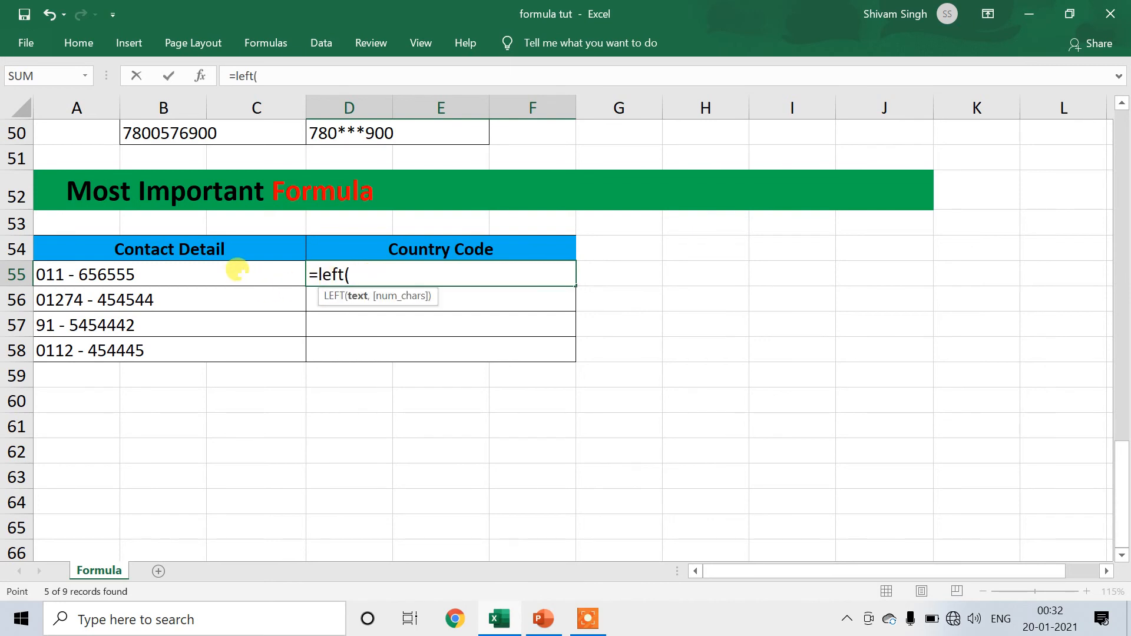
pyautogui.click(237, 270)
pyautogui.write(',')
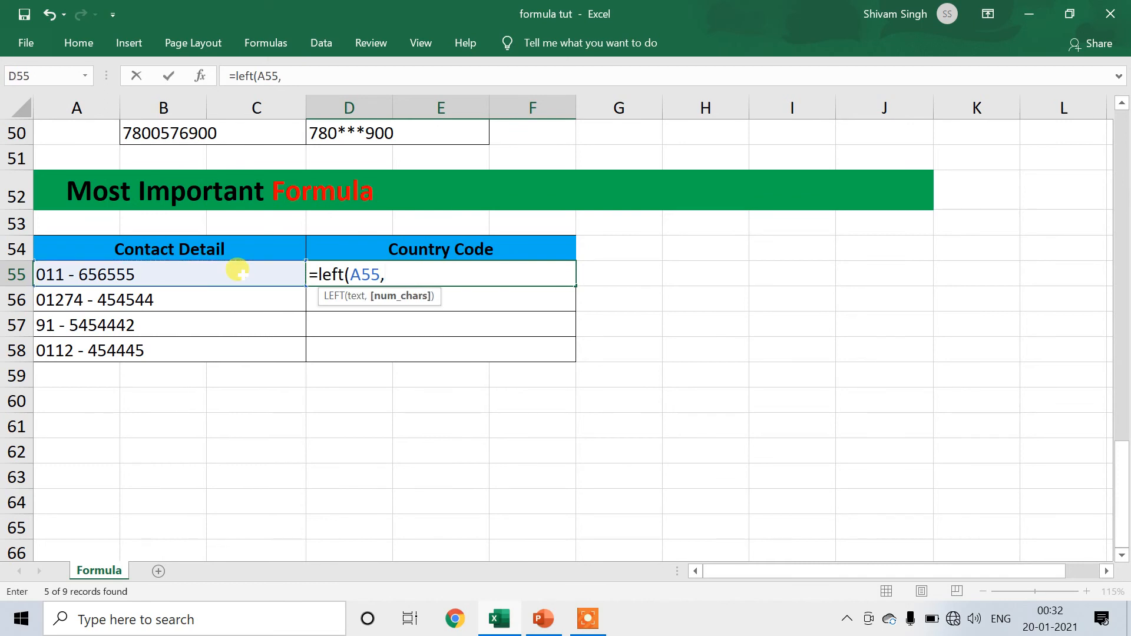
pyautogui.write('sea')
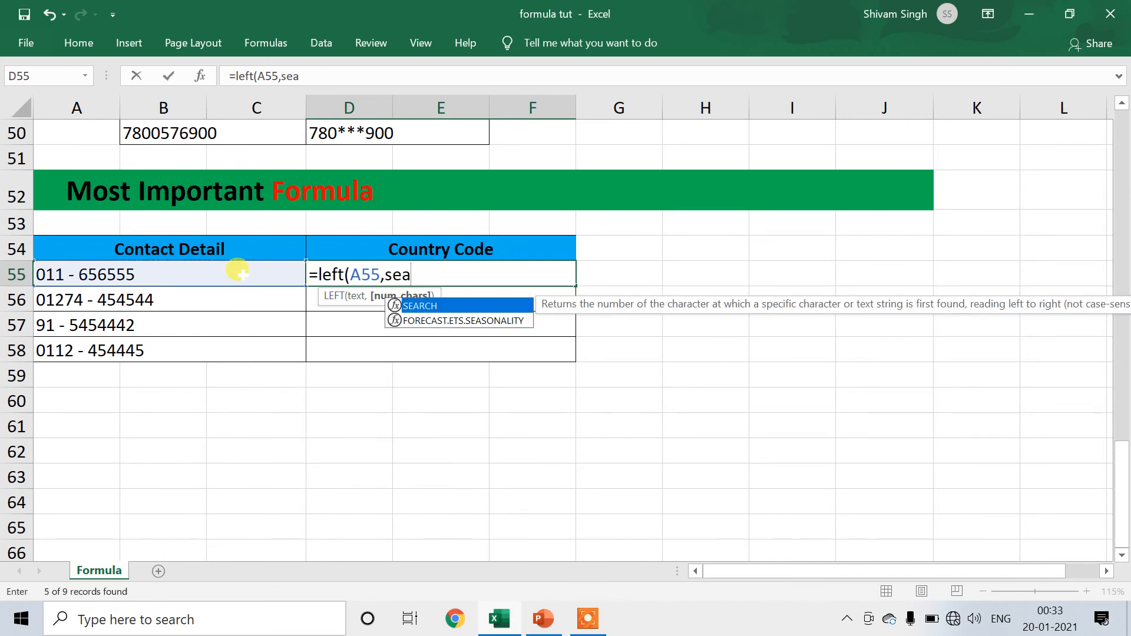
pyautogui.press('Tab')
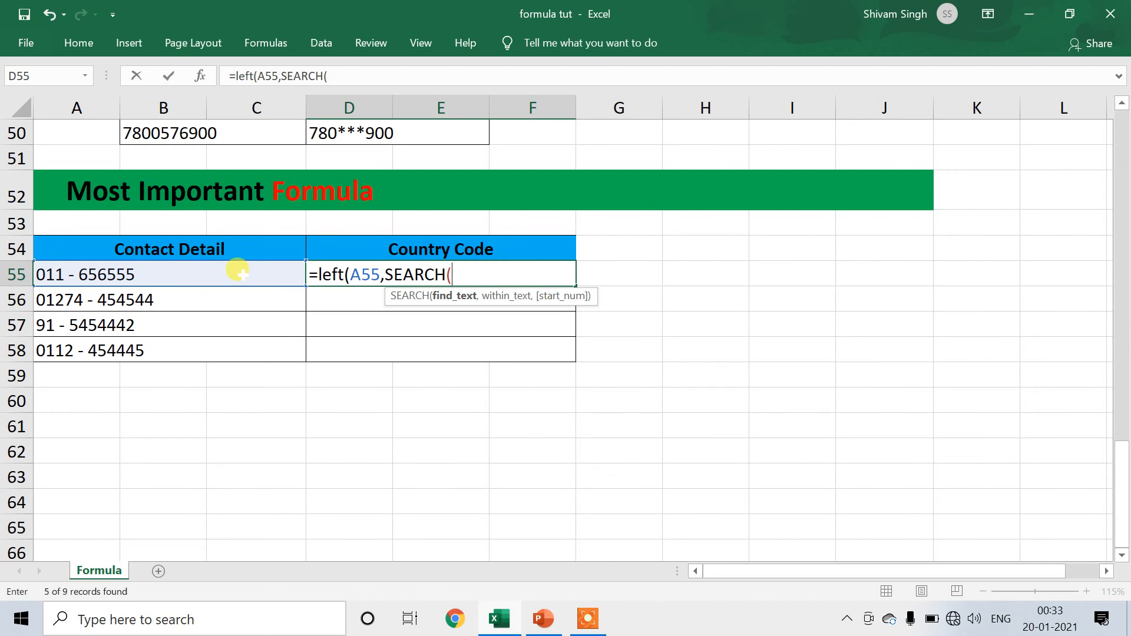
pyautogui.write('""')
pyautogui.press('Return')
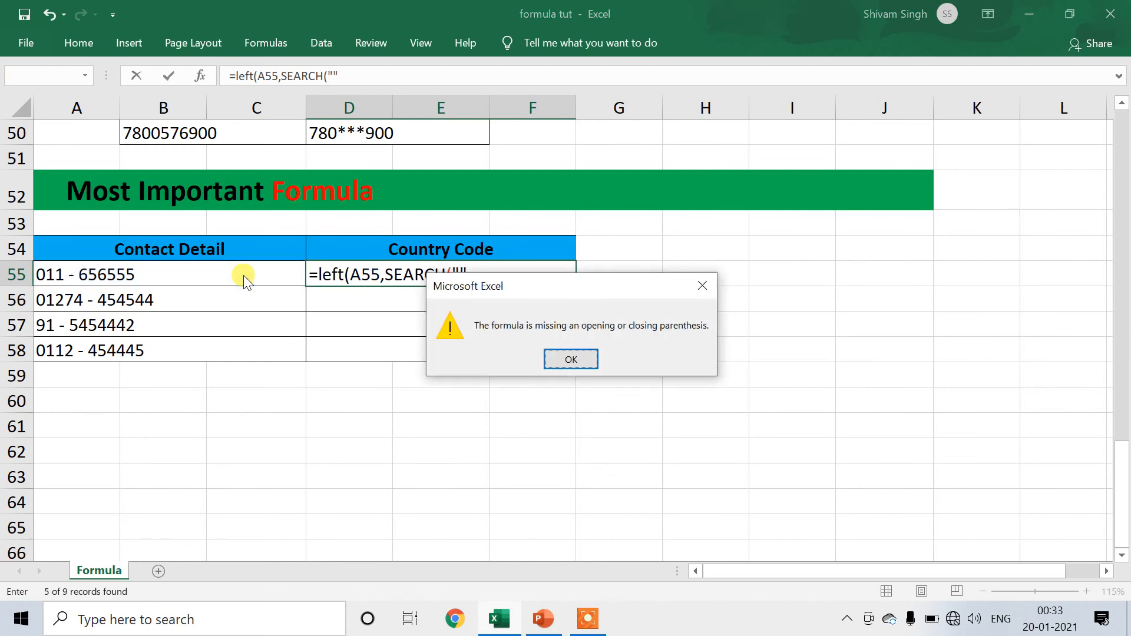
pyautogui.press('Return')
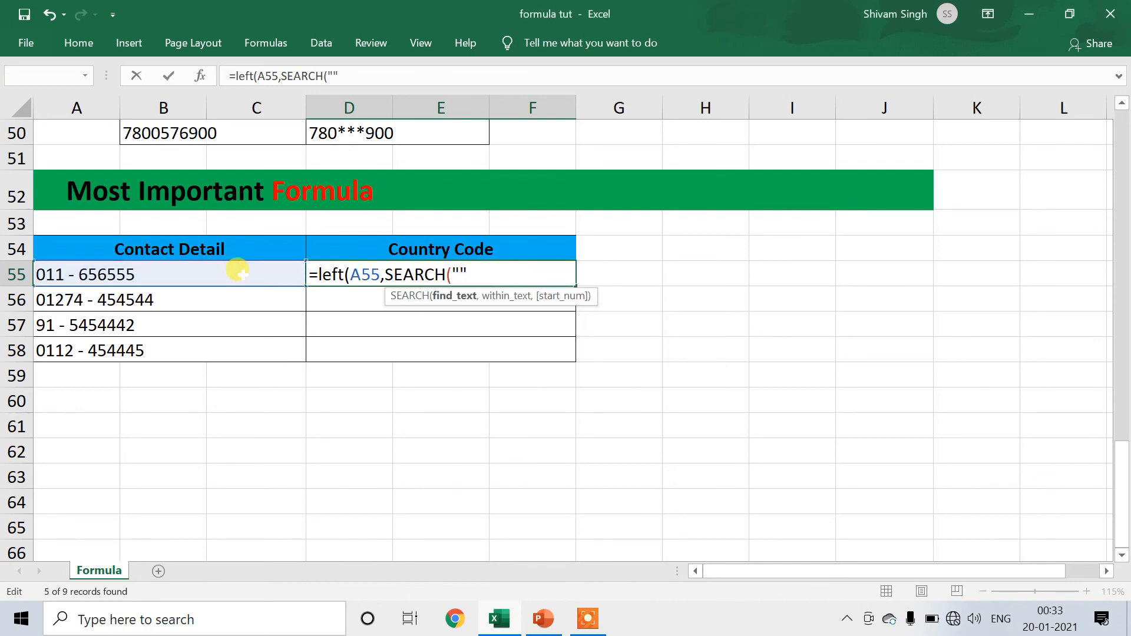
# - Complete the D55 formula as =LEFT(A55,SEARCH("-",A55)-1) to extract the code before the hyphen
pyautogui.write('-')
pyautogui.press('Right')
pyautogui.write(',')
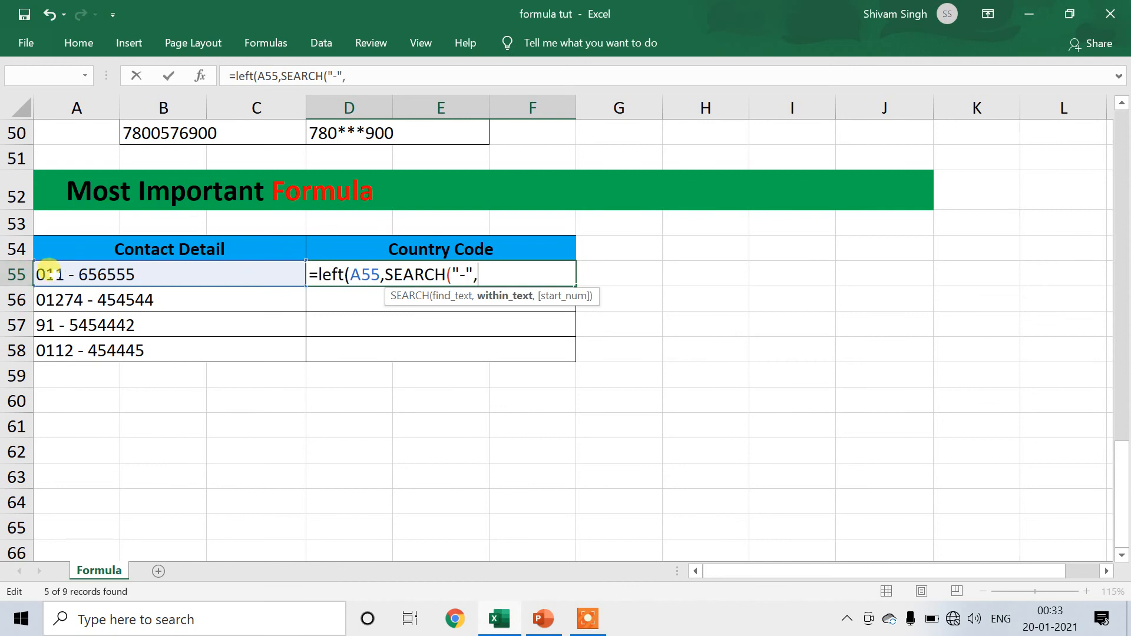
pyautogui.click(67, 263)
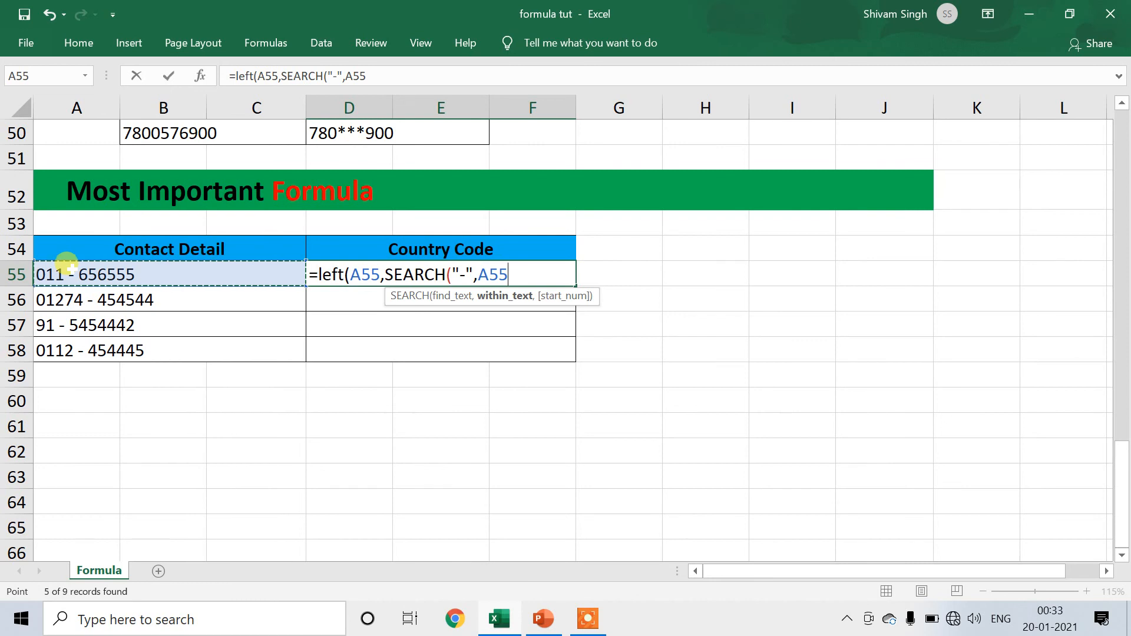
pyautogui.write(')')
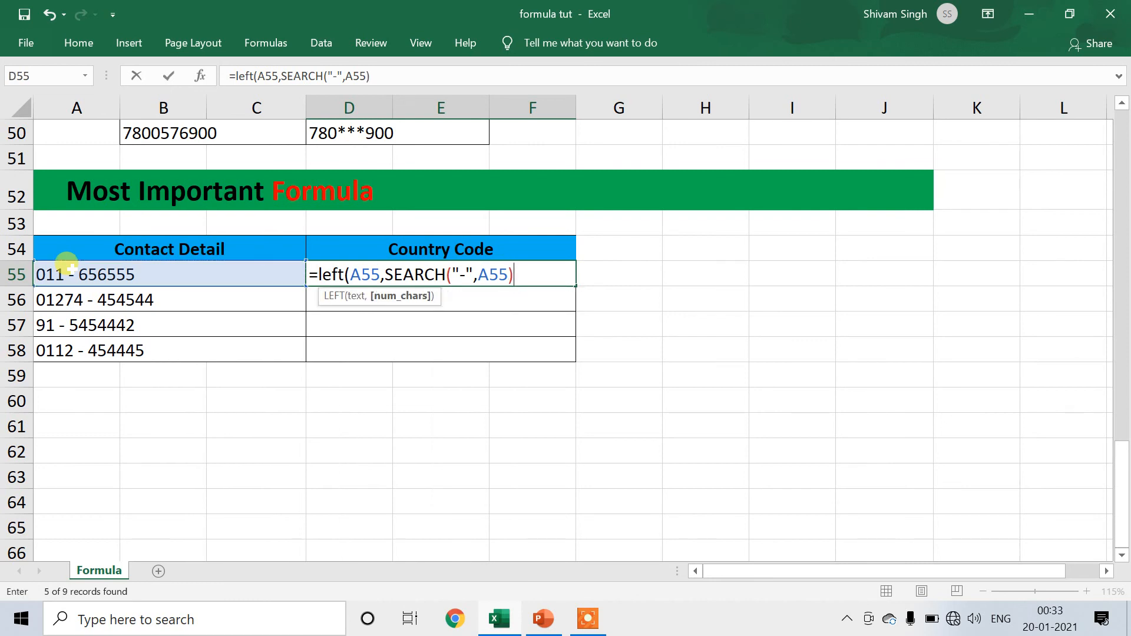
pyautogui.write('-1)')
pyautogui.press('Return')
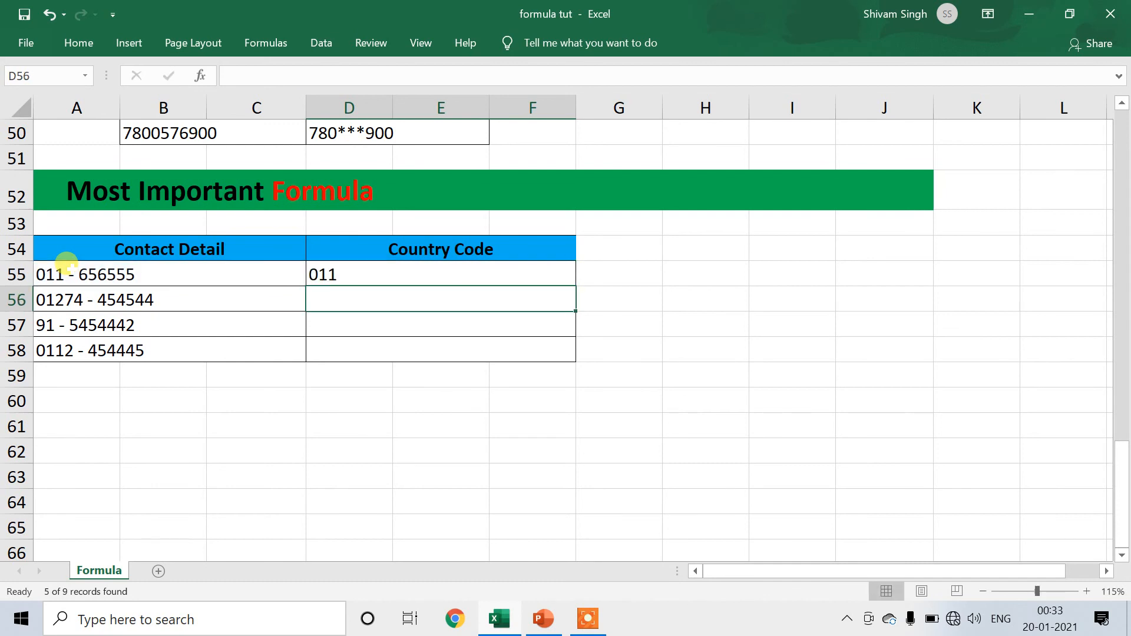
# - Fill the Country Code formula from D55 down through D58 and open the D55 formula for review
pyautogui.click(346, 272)
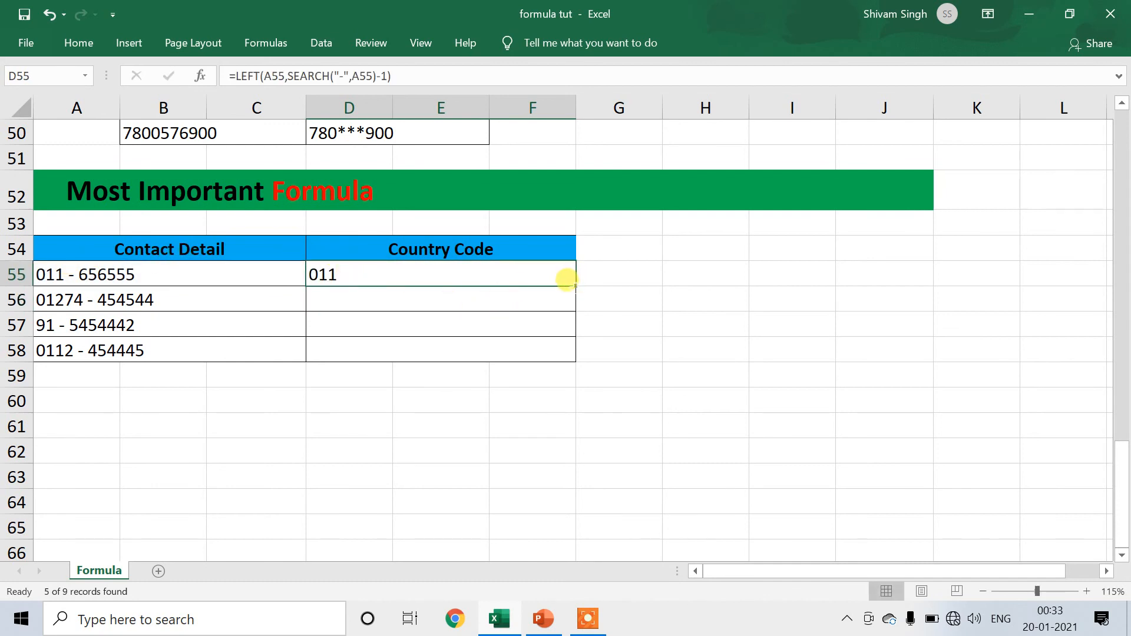
pyautogui.doubleClick(567, 280)
pyautogui.click(415, 271)
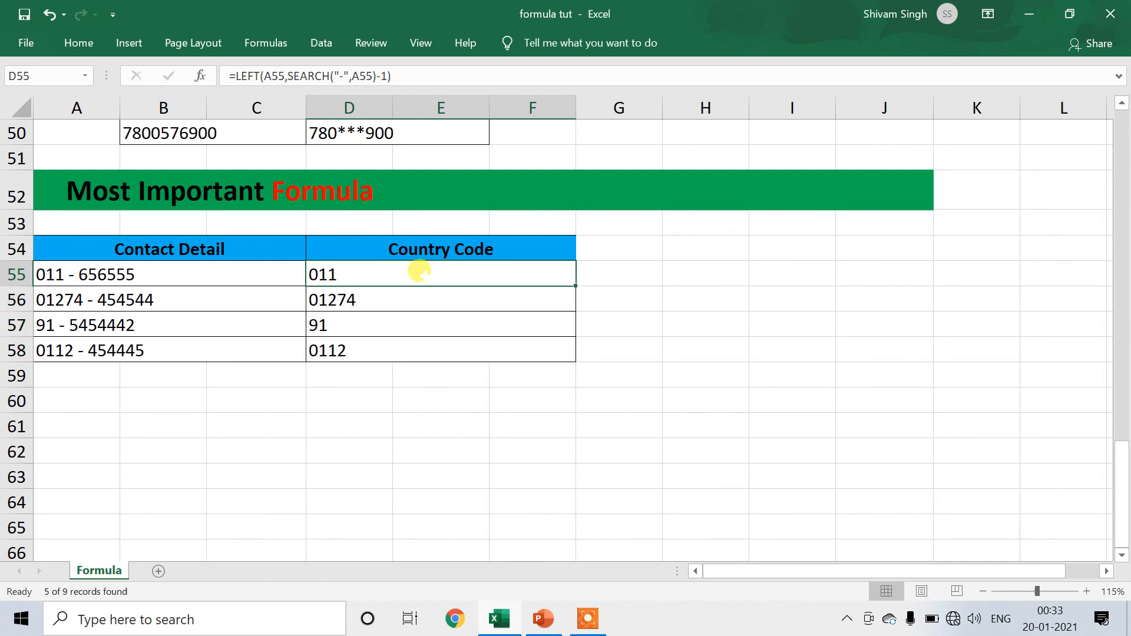
pyautogui.doubleClick(418, 271)
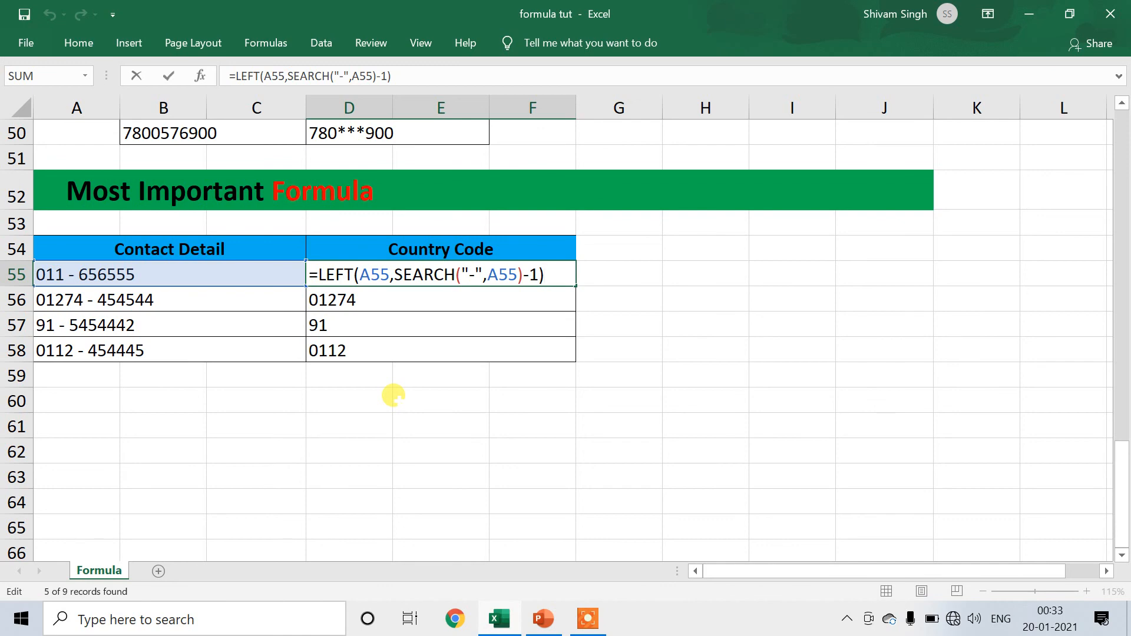
# - Review the sheet's completed formula examples, from the student marks table through the pcs quantities, filtered subtotals and hidden phone characters
pyautogui.scroll(5, 393, 395)
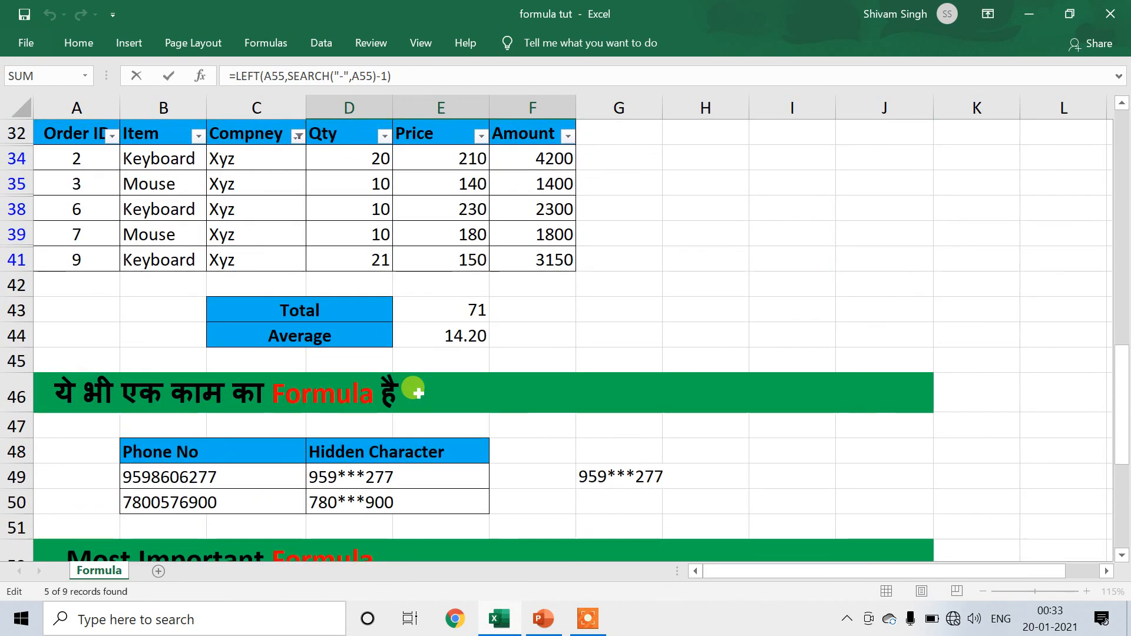
pyautogui.scroll(6, 412, 390)
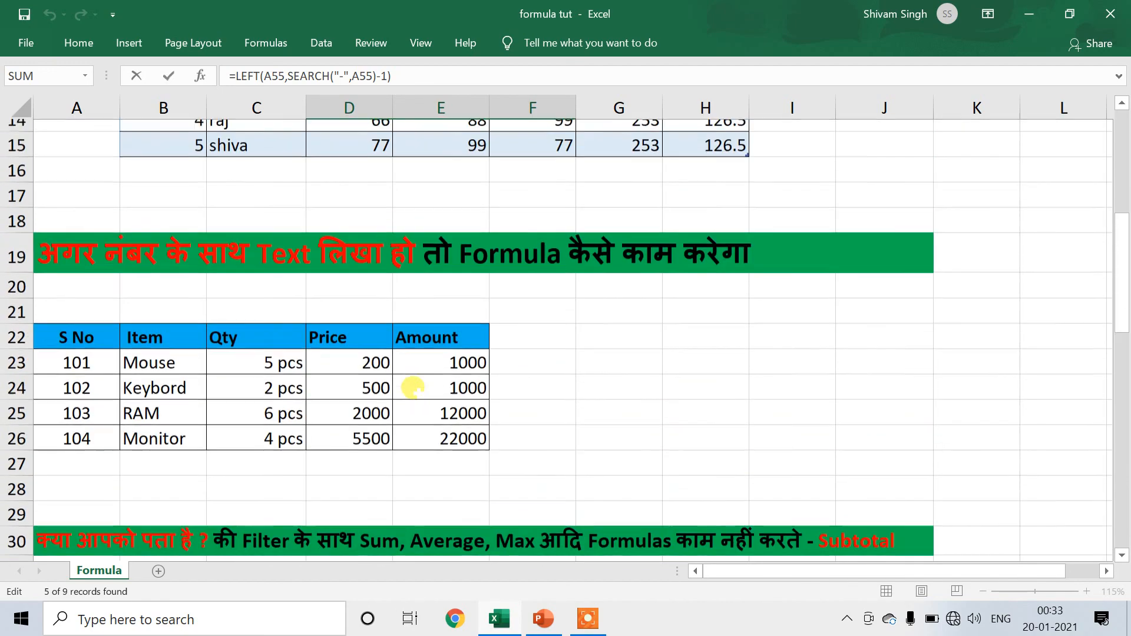
pyautogui.scroll(5, 413, 387)
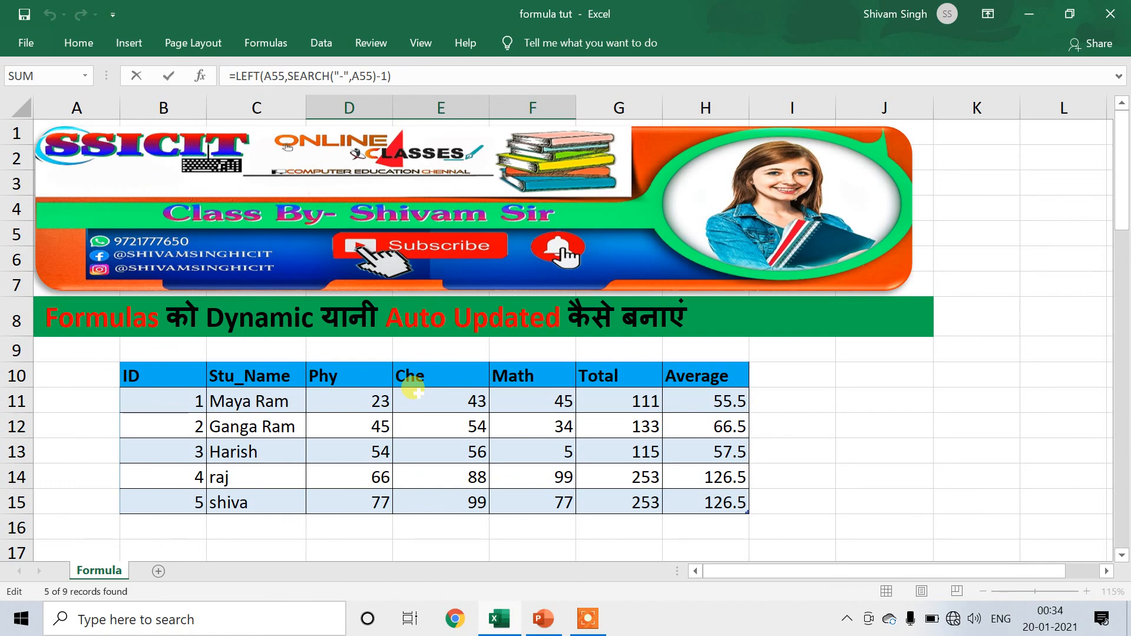
pyautogui.scroll(-2, 414, 390)
pyautogui.scroll(2, 412, 386)
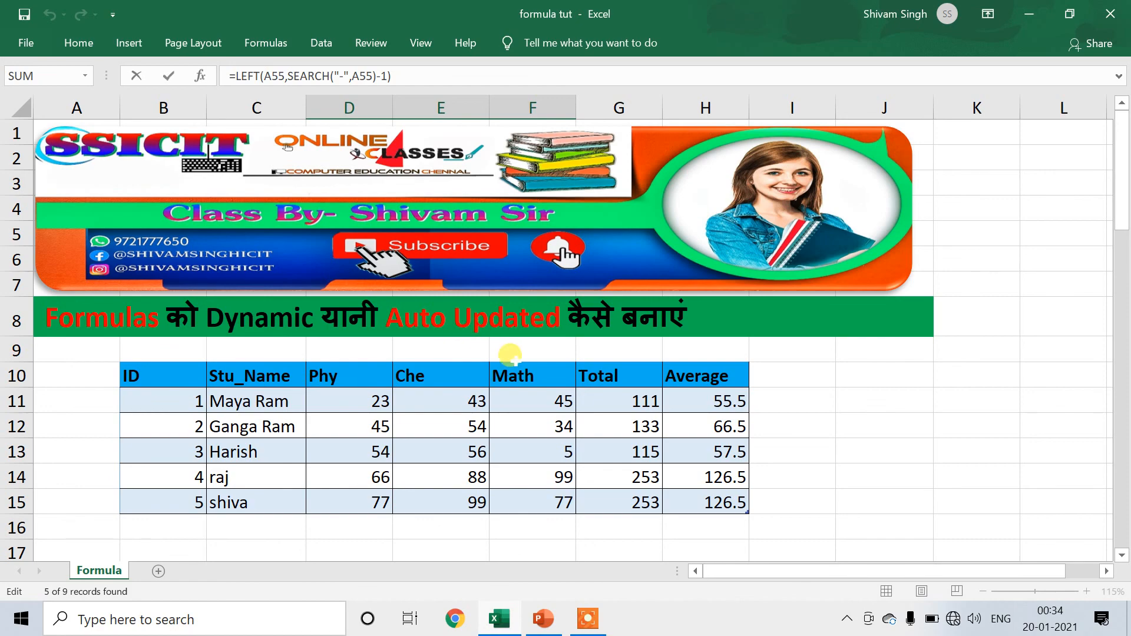
pyautogui.scroll(-6, 512, 357)
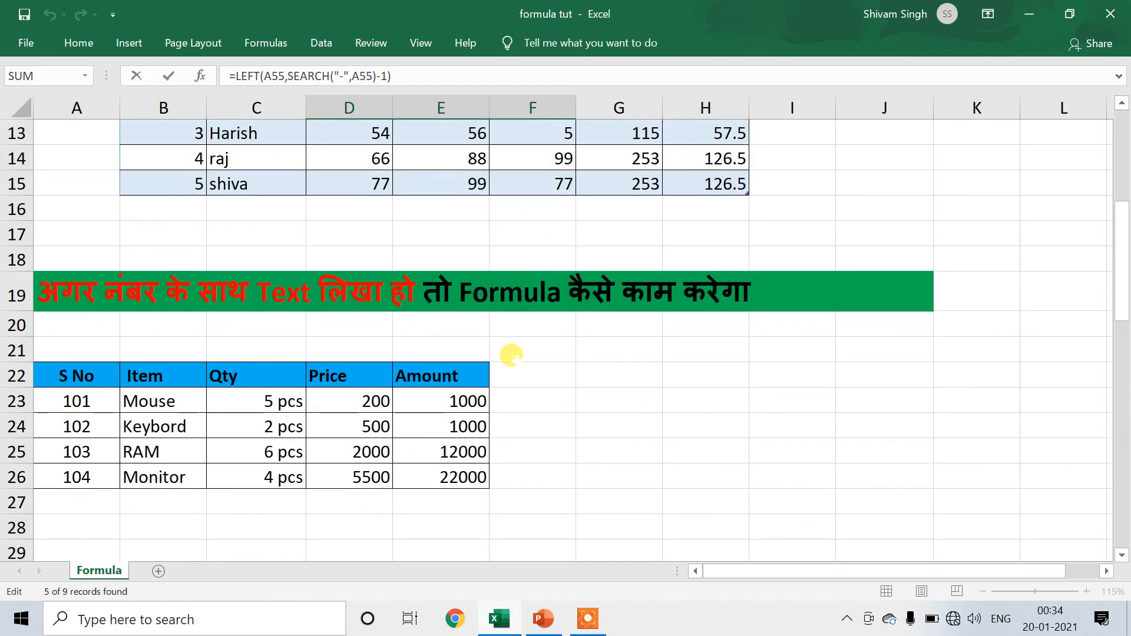
pyautogui.scroll(-3, 551, 353)
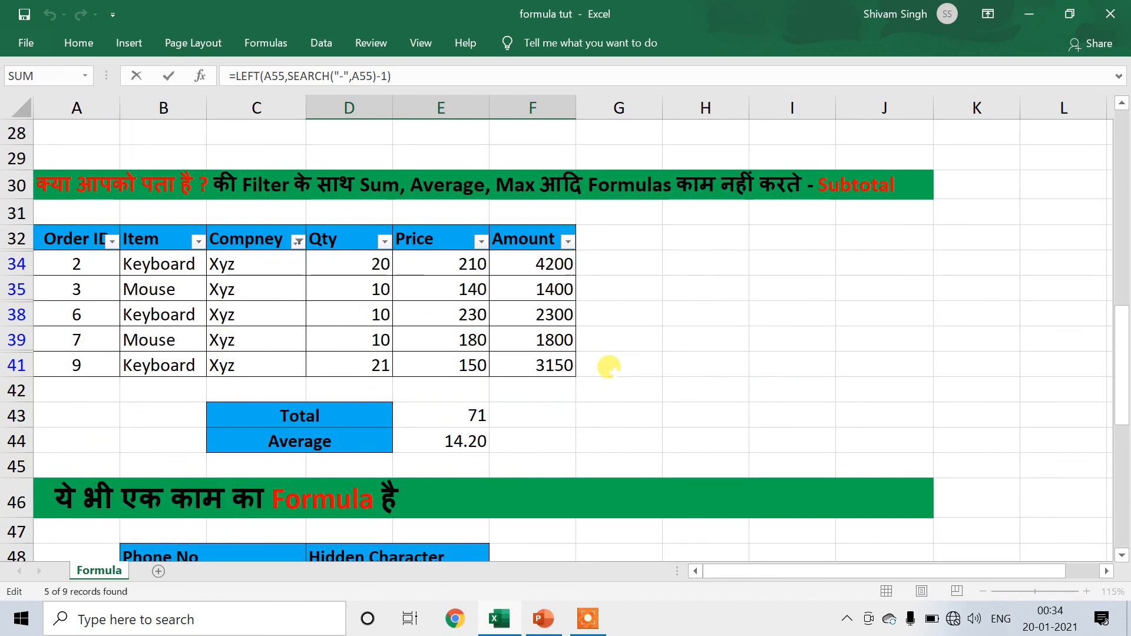
pyautogui.scroll(-3, 573, 354)
pyautogui.click(588, 618)
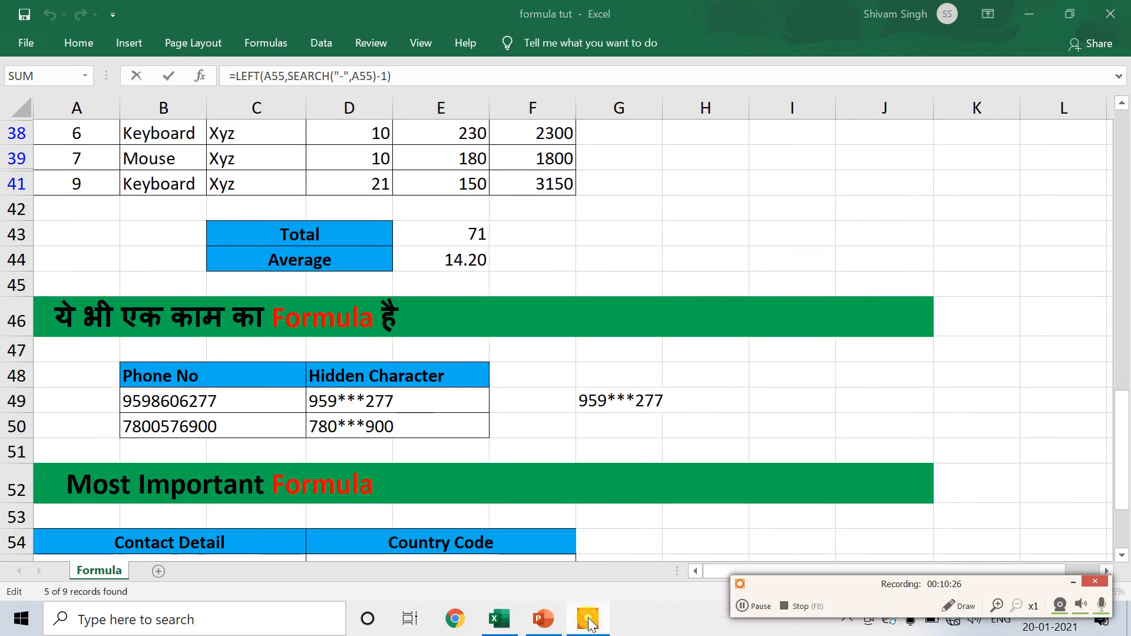